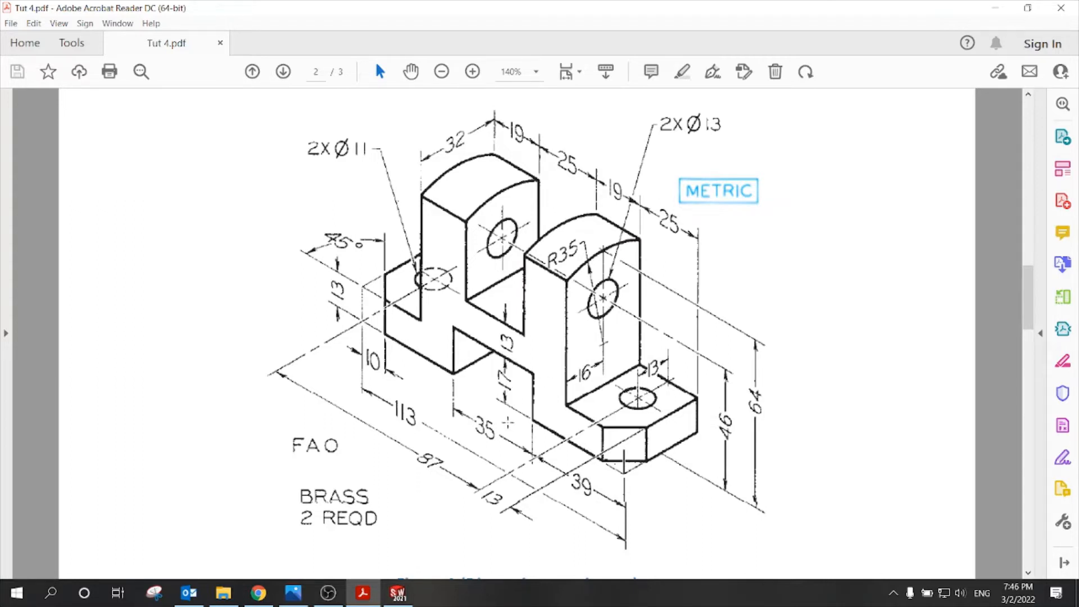
Switch to SOLIDWORKS and create a new part document.
left_click(397, 593)
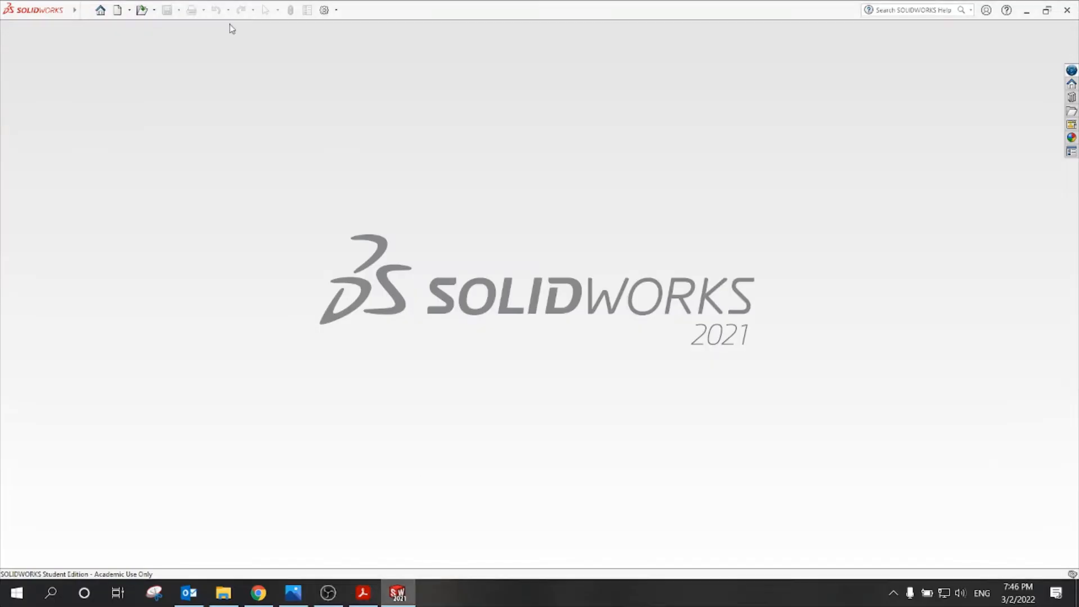
left_click(118, 11)
double_click(369, 193)
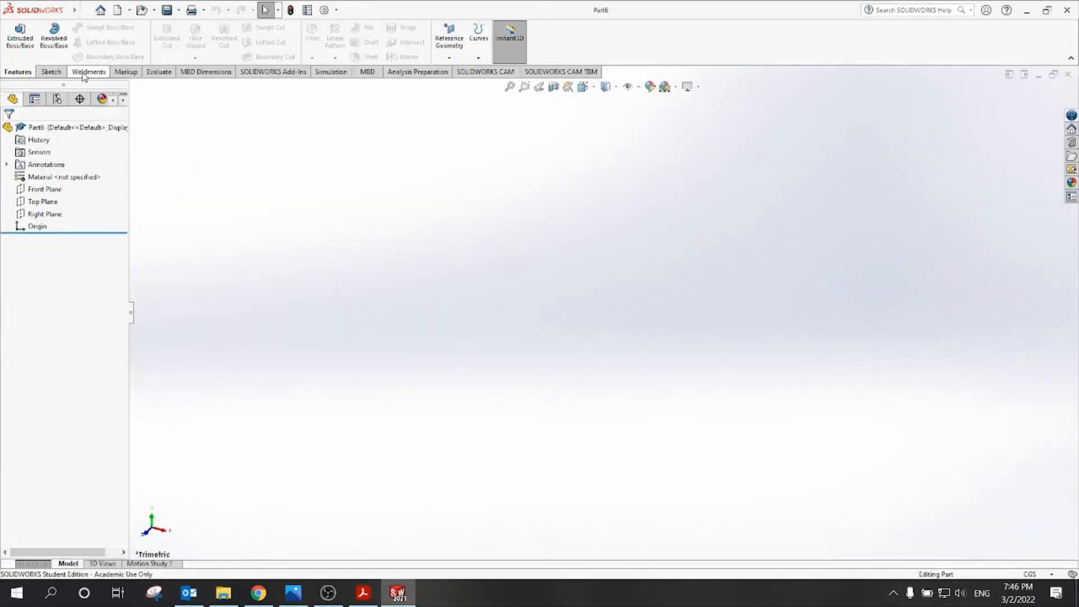
Start a new sketch on the Front Plane.
left_click(51, 71)
left_click(25, 52)
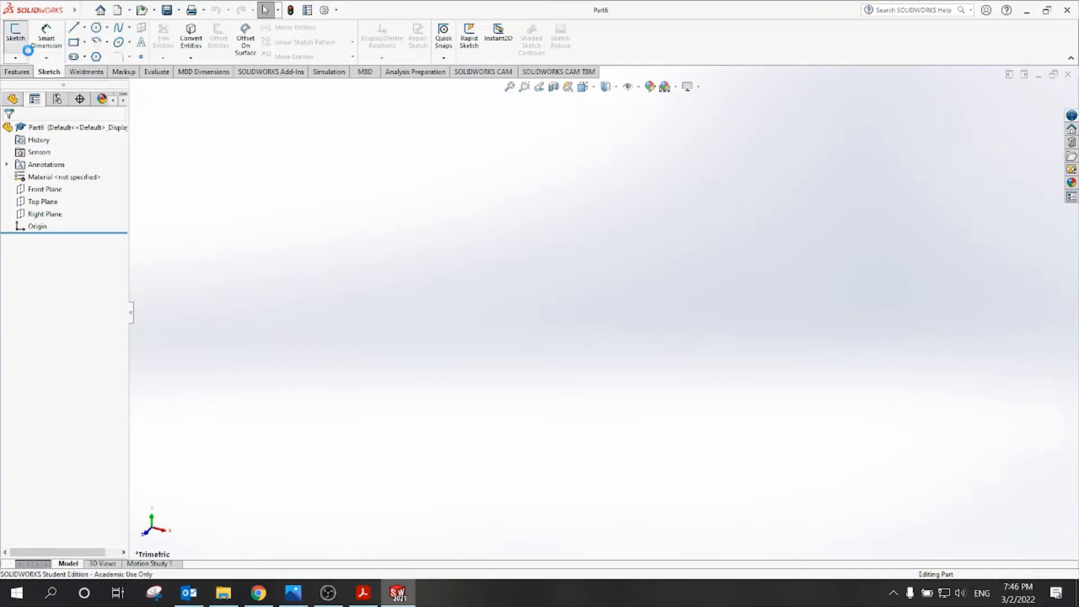
left_click(472, 176)
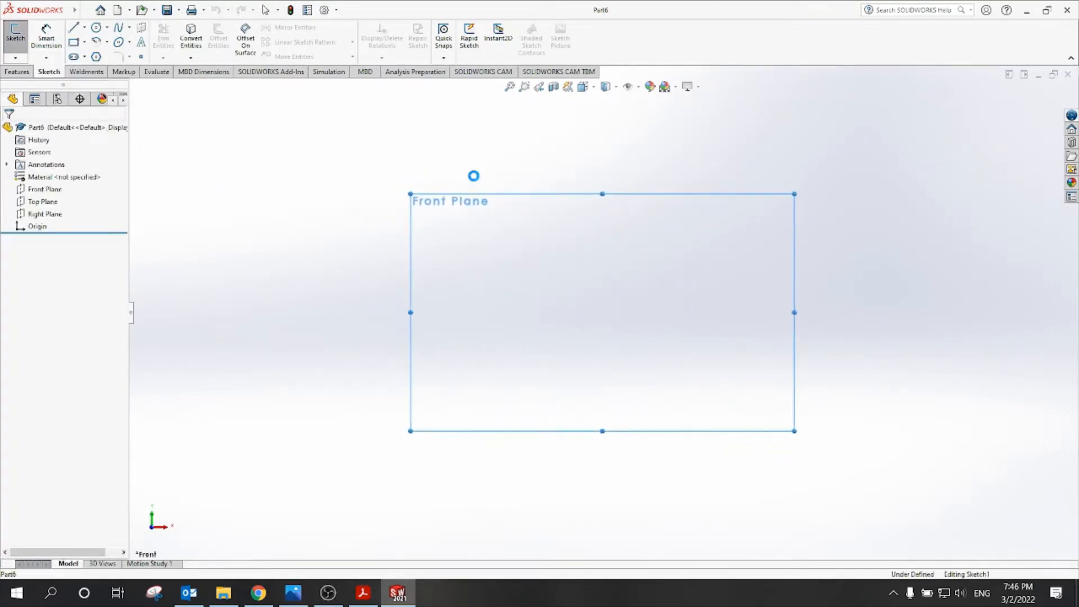
From the origin, sketch a horizontal base line about 12.25 cm to the left, followed by the left step and the left upright's outer side and top.
left_click(74, 28)
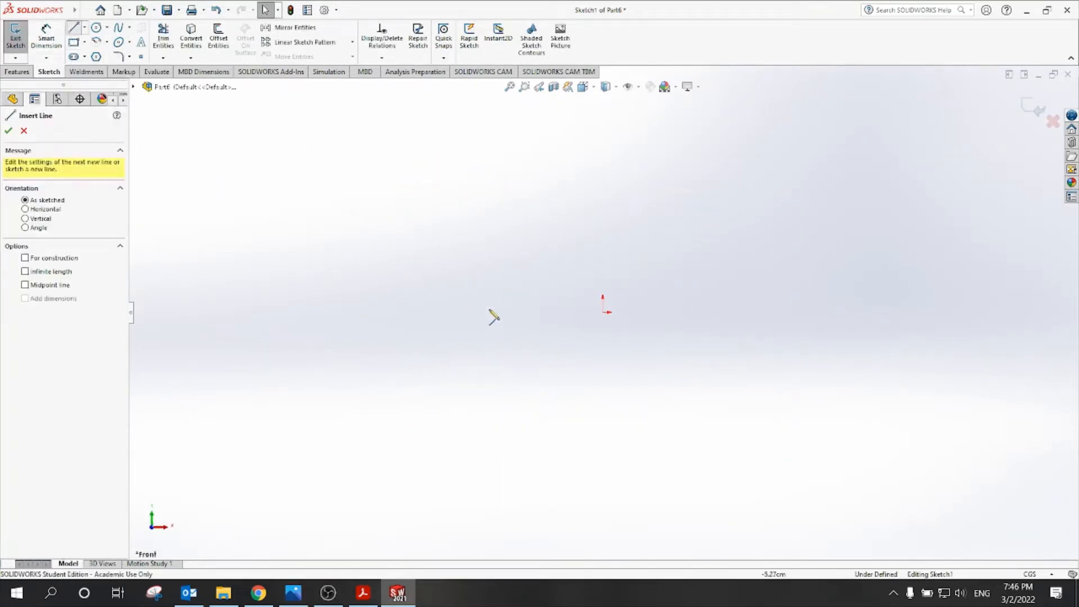
left_click(603, 313)
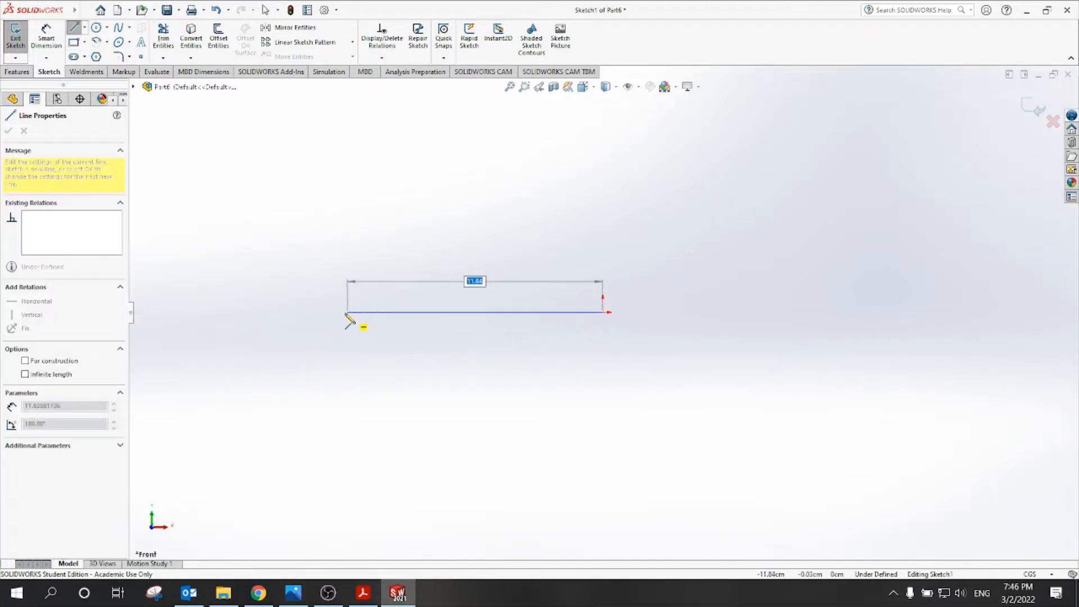
left_click(339, 313)
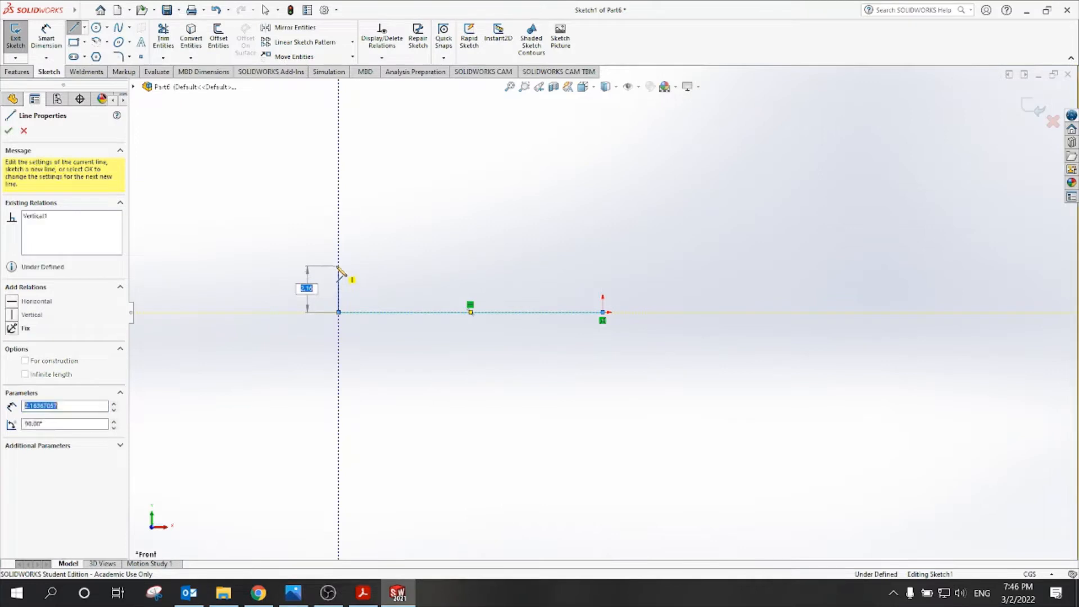
left_click(338, 266)
left_click(391, 265)
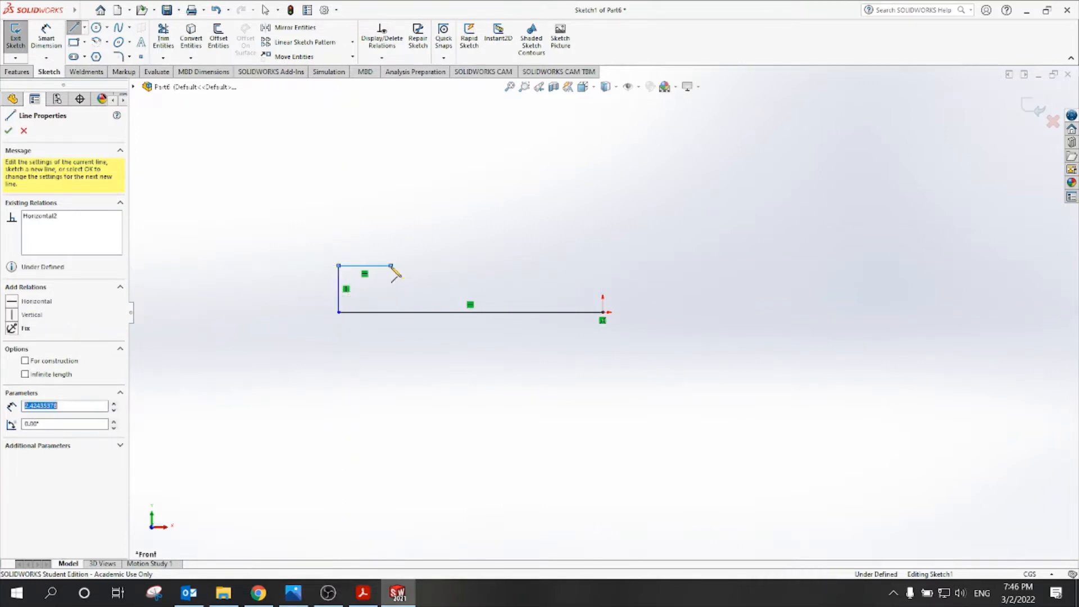
left_click(391, 191)
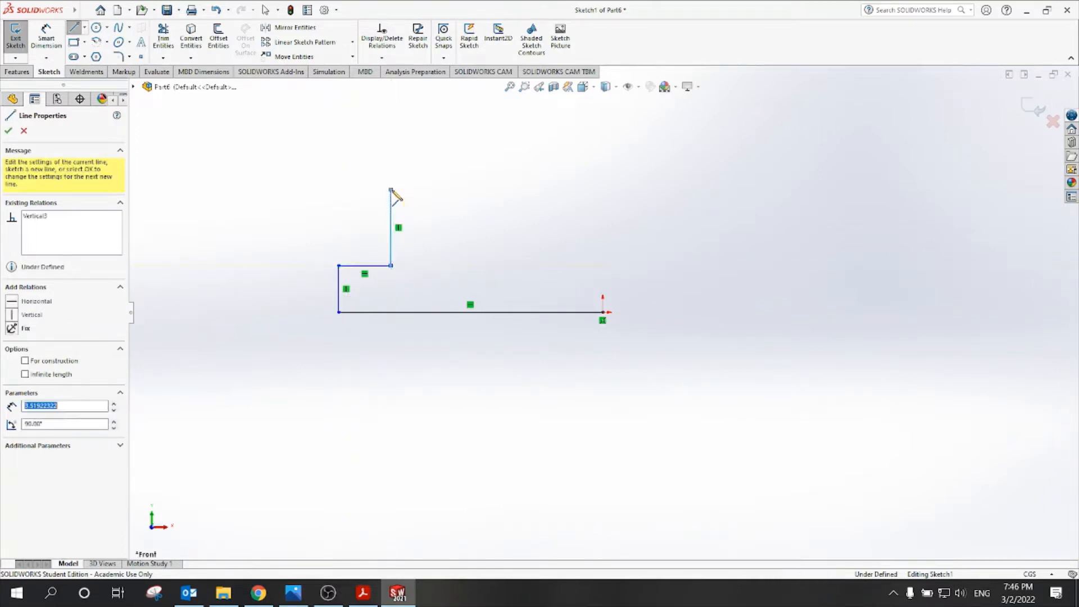
left_click(432, 189)
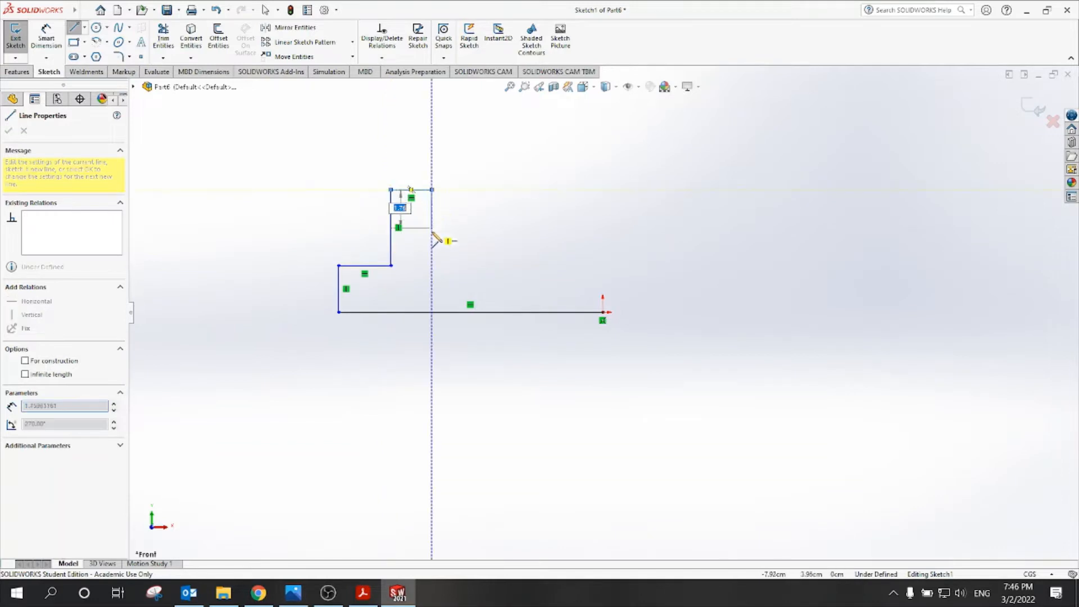
Continue the line chain with the central slot, a right upright level with the left one and the right step, closing it at the origin.
left_click(432, 240)
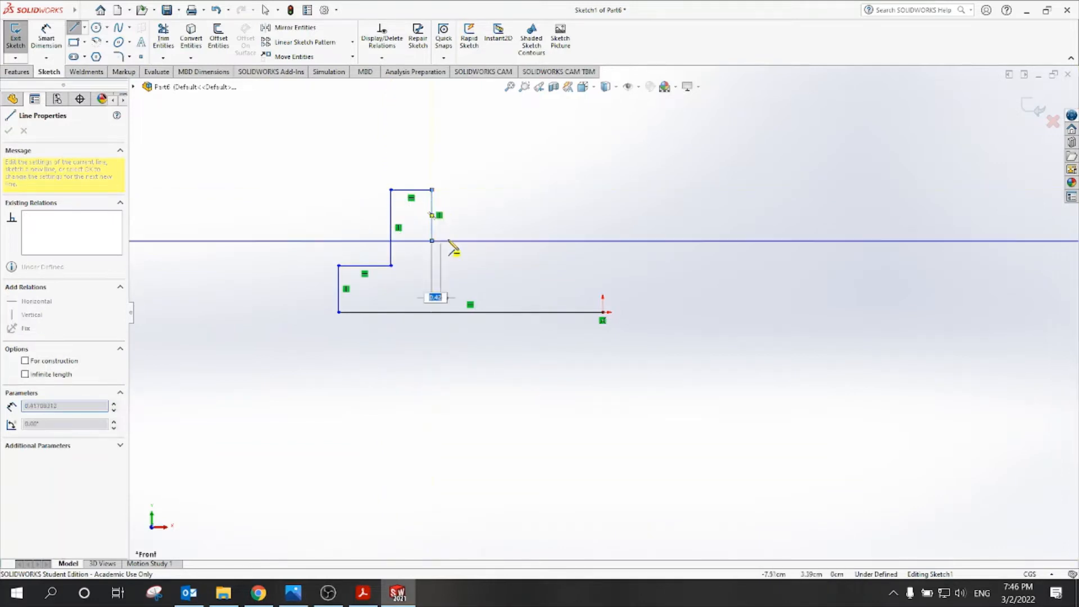
left_click(493, 241)
left_click(492, 190)
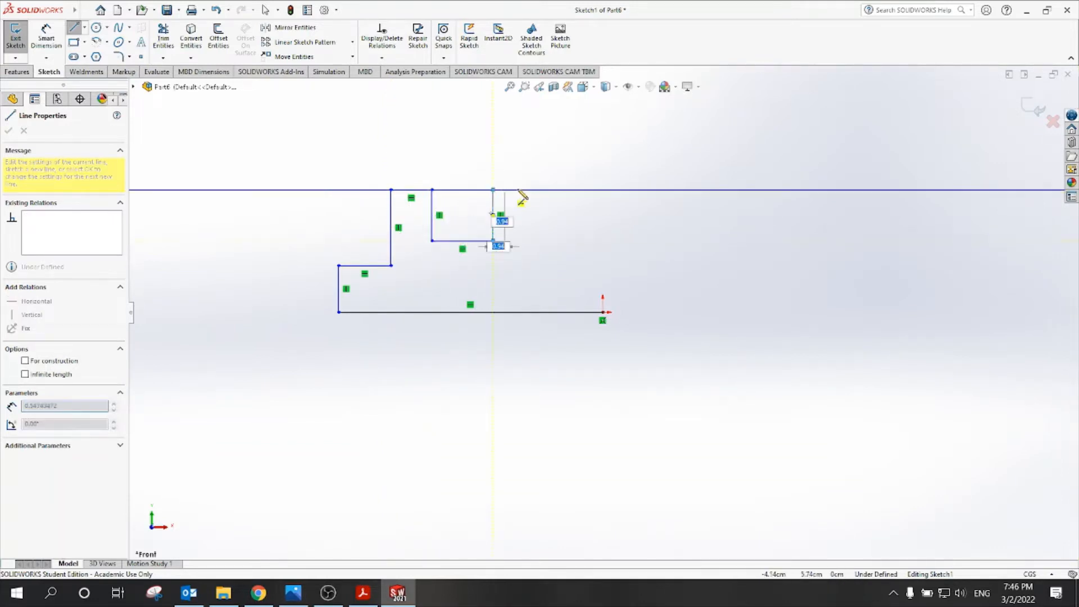
left_click(529, 190)
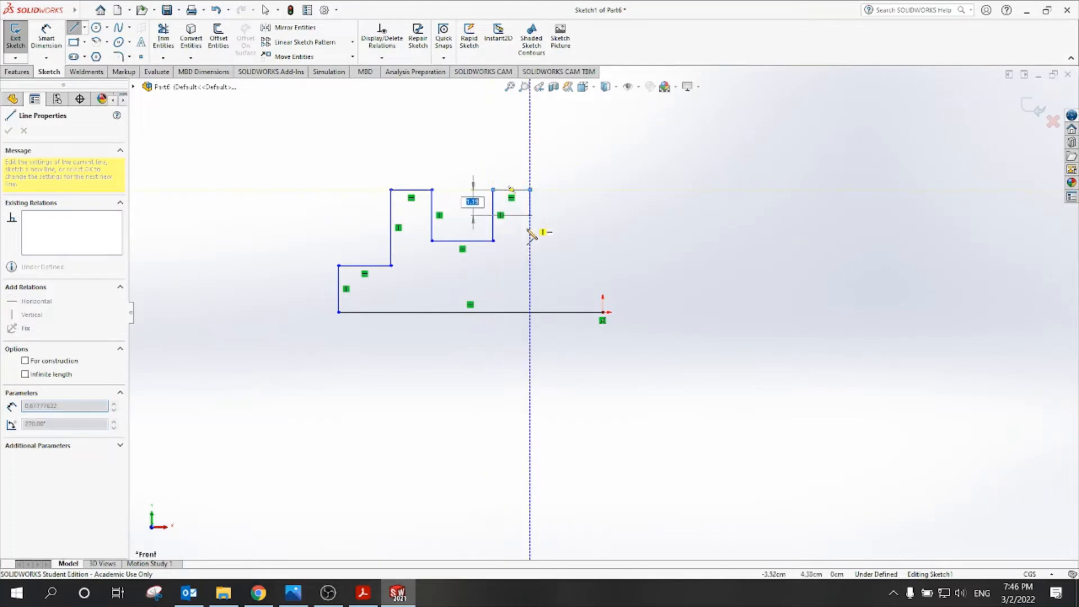
left_click(529, 265)
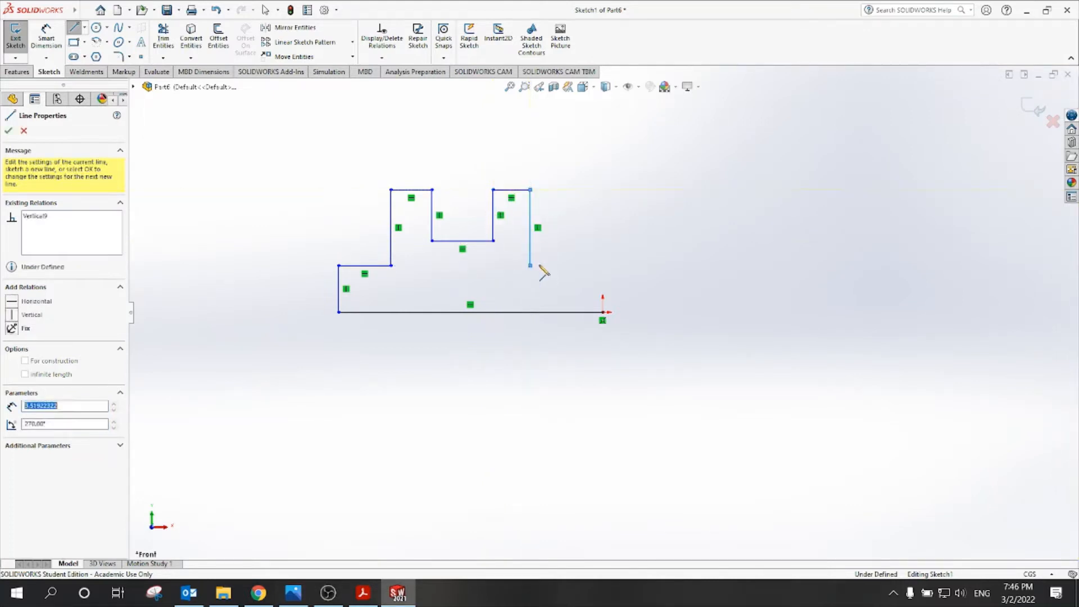
left_click(603, 265)
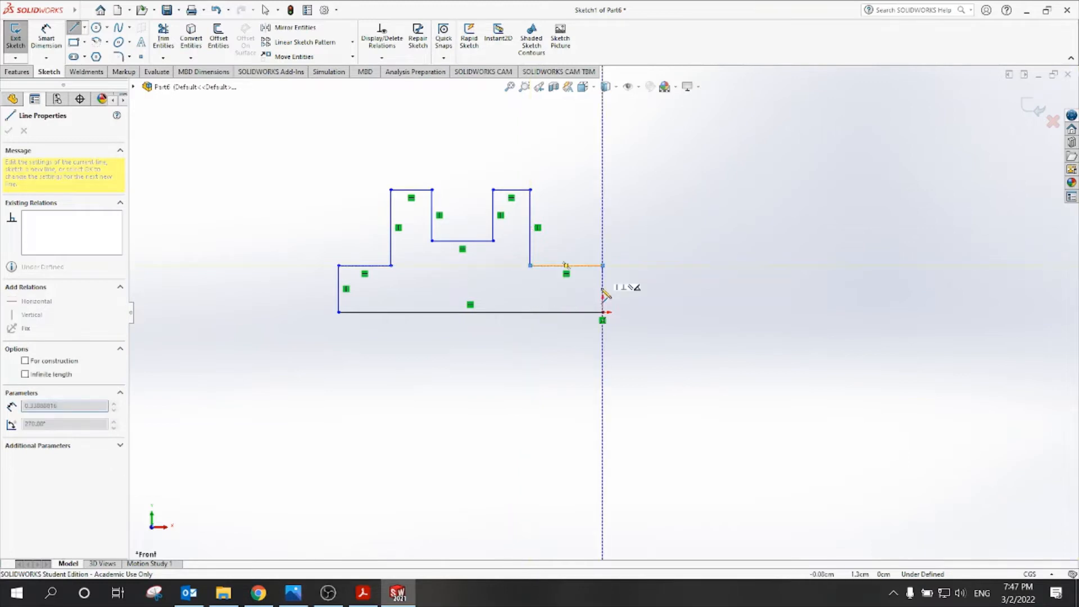
left_click(602, 312)
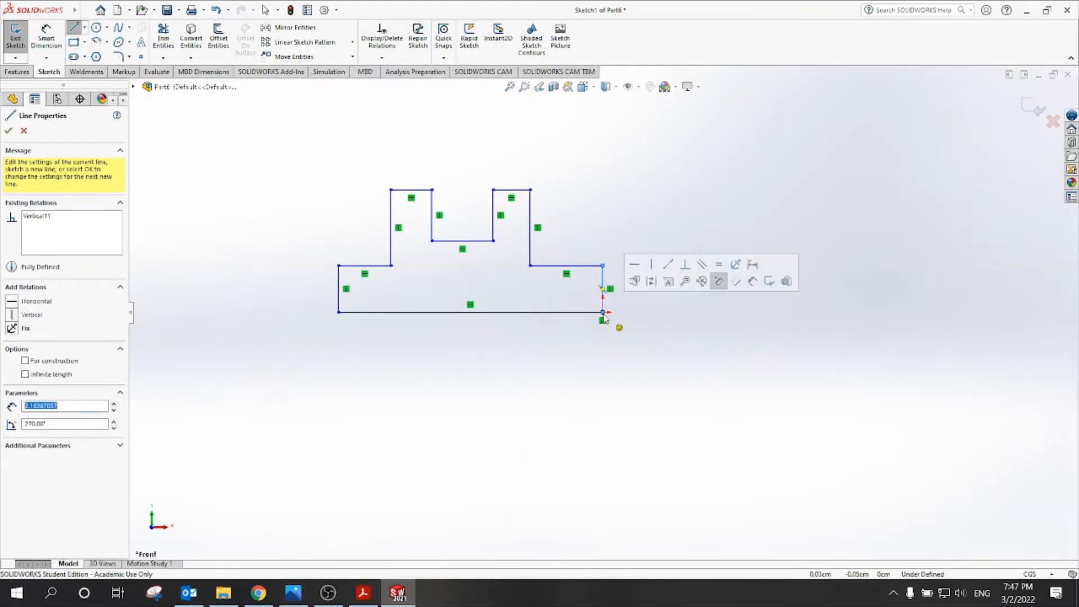
Dimension the profile's bottom line to 113 cm.
left_click(47, 40)
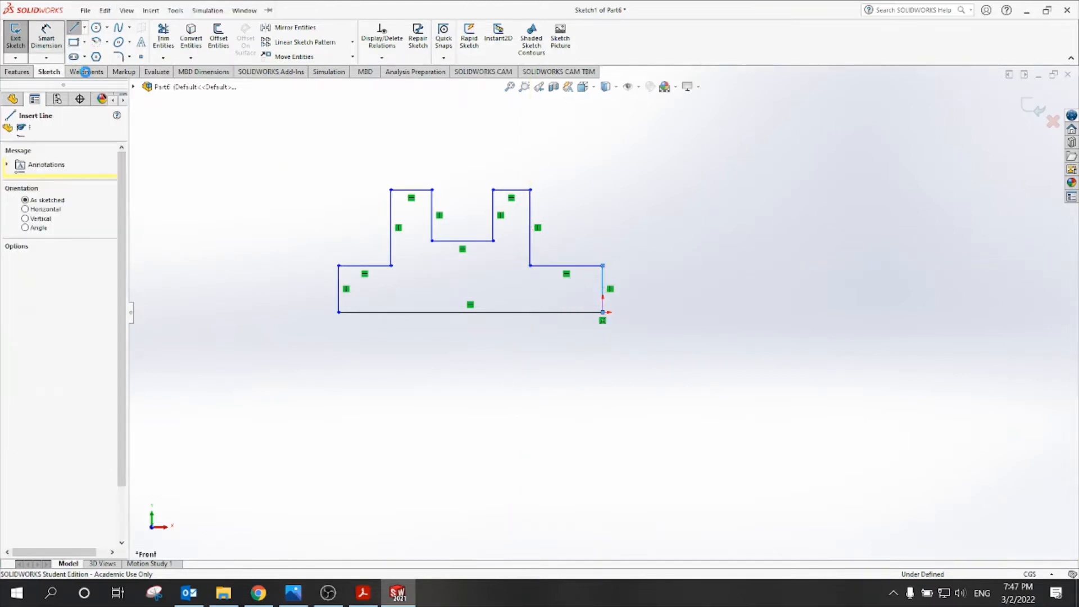
left_click(492, 312)
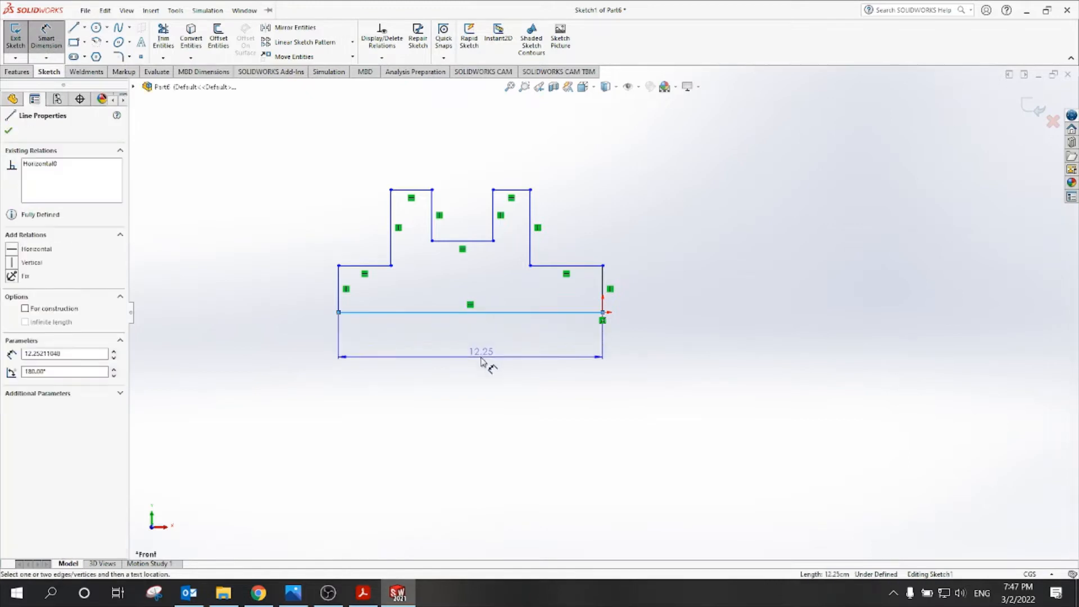
left_click(481, 363)
type("3")
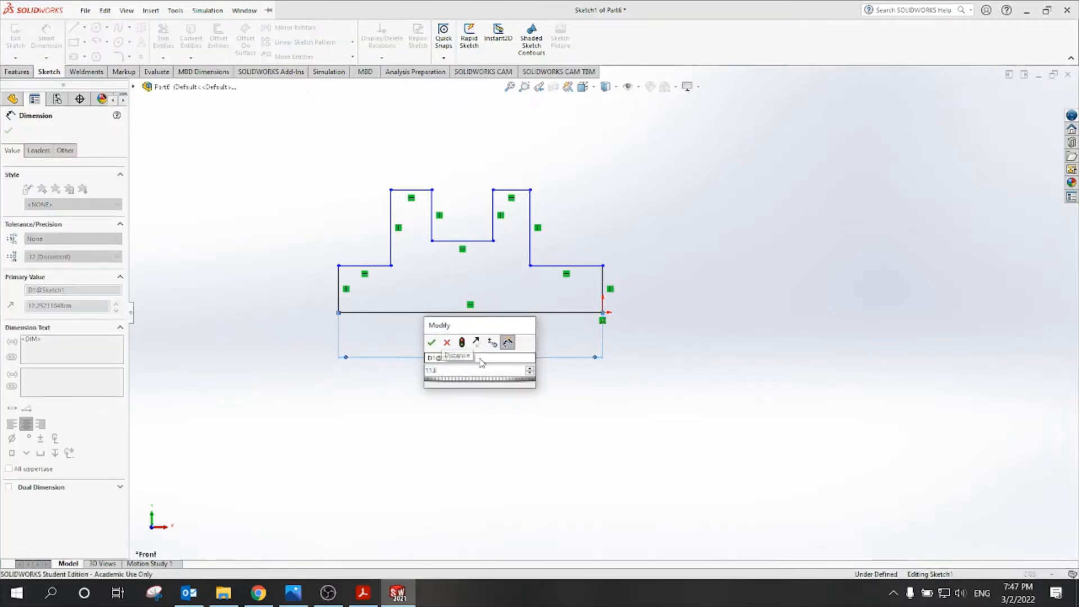
key("Return")
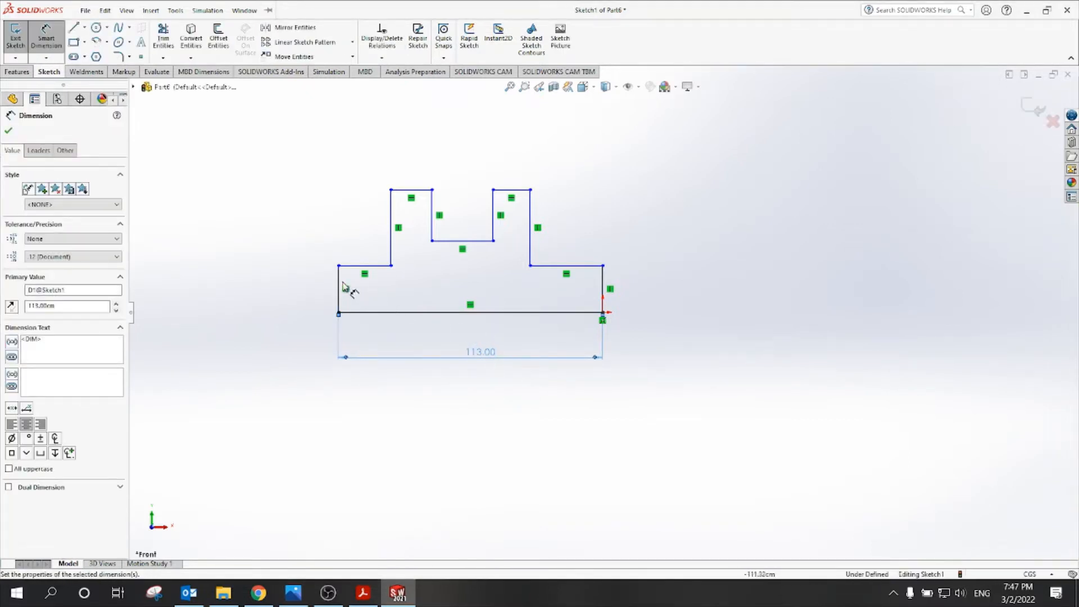
Dimension the height of the profile's short left edge to 13 cm.
left_click(339, 284)
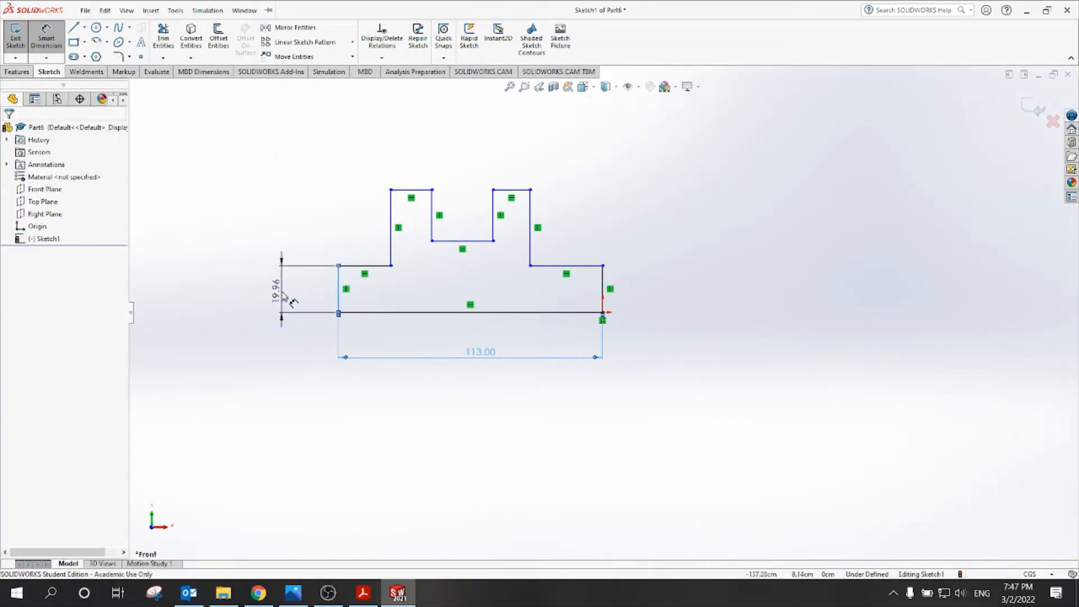
left_click(279, 289)
type("13")
key("Return")
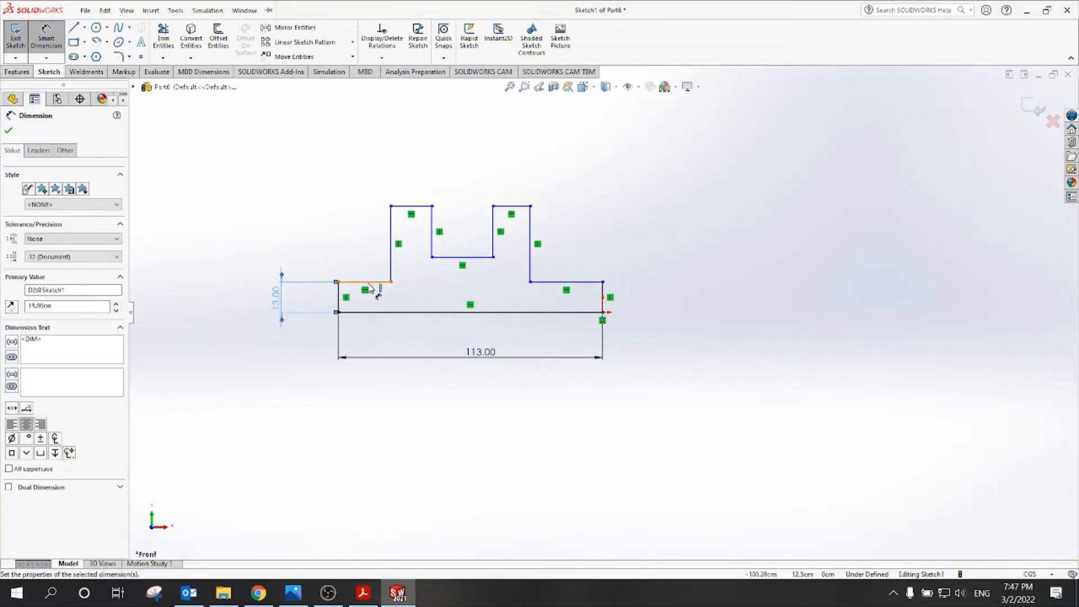
Dimension the widths of the left and right steps to 25 cm each.
left_click(368, 276)
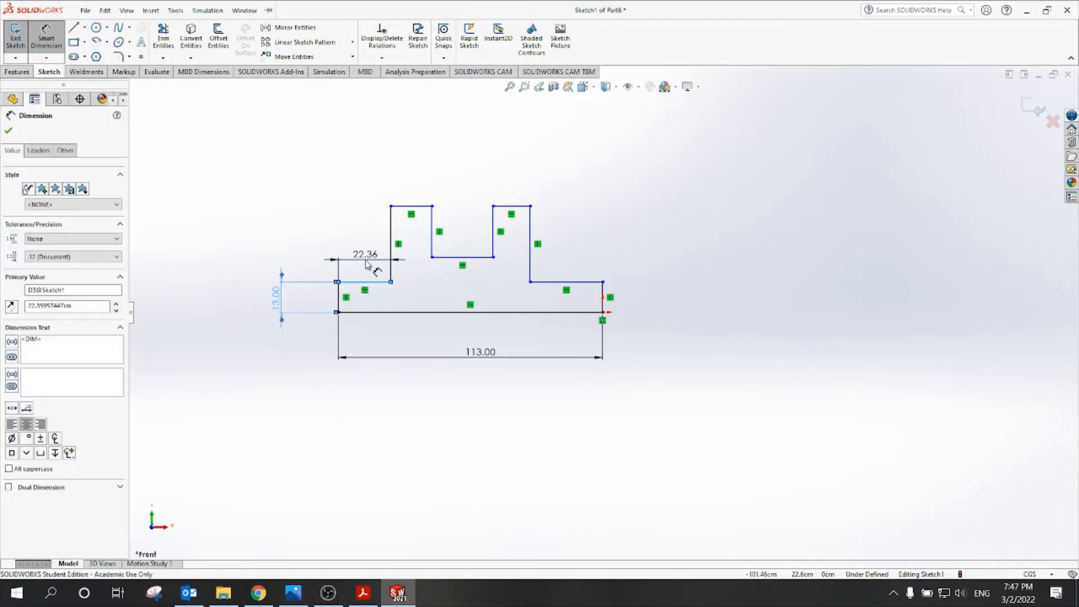
left_click(367, 264)
type("25")
key("Return")
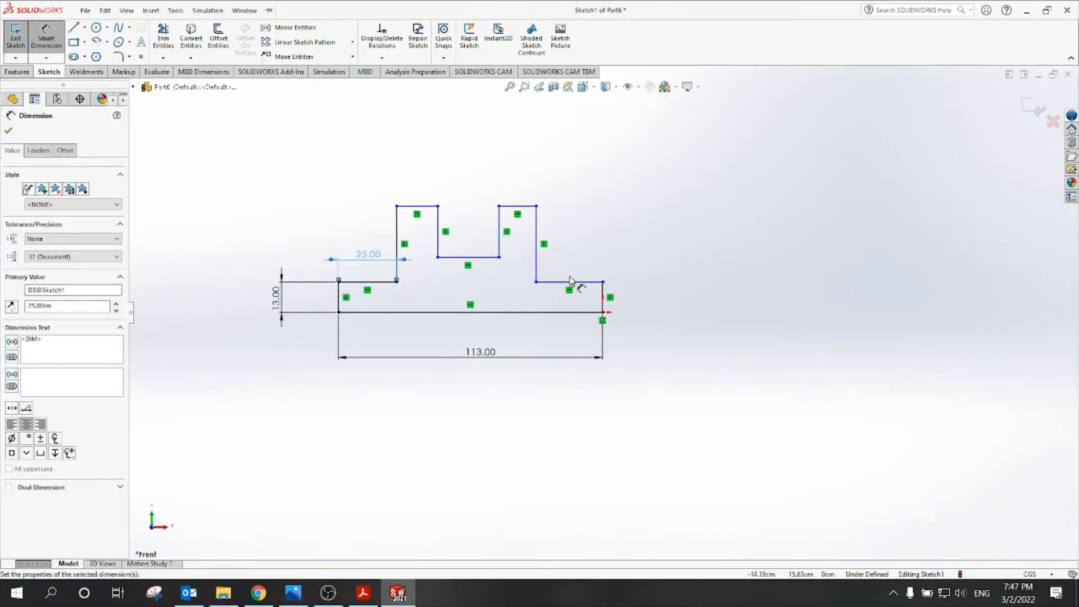
left_click(569, 281)
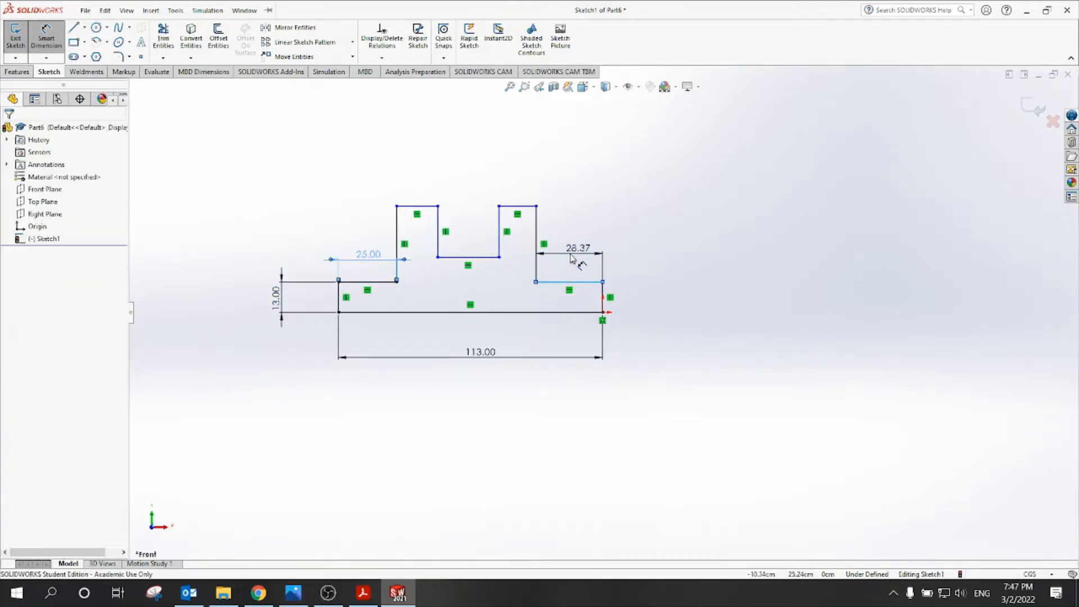
left_click(571, 258)
type("25")
key("Return")
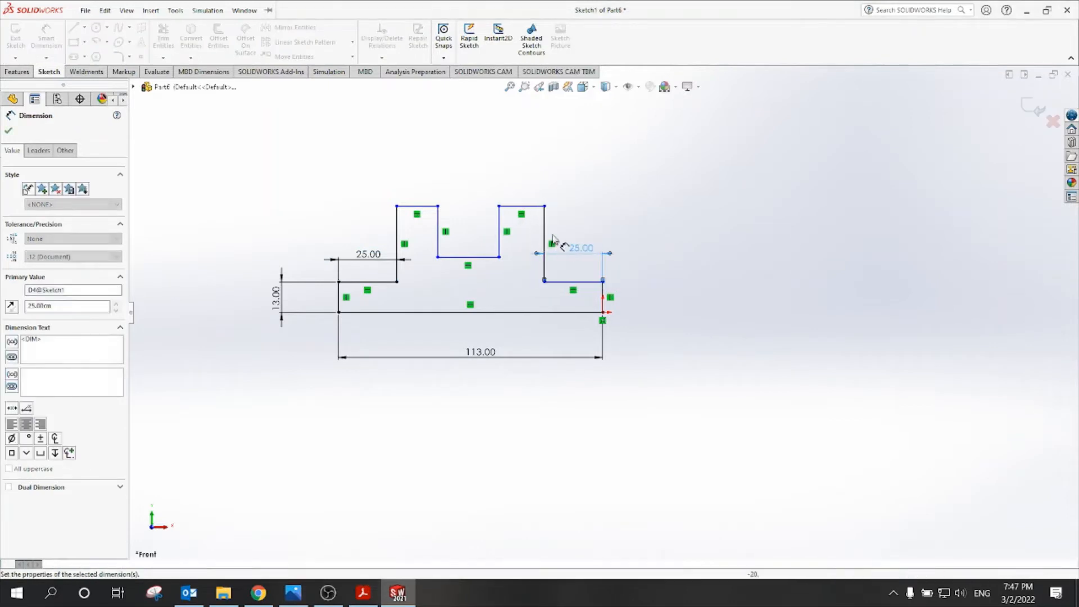
Dimension the top edges of the right and left uprights to 19 cm each.
left_click(523, 206)
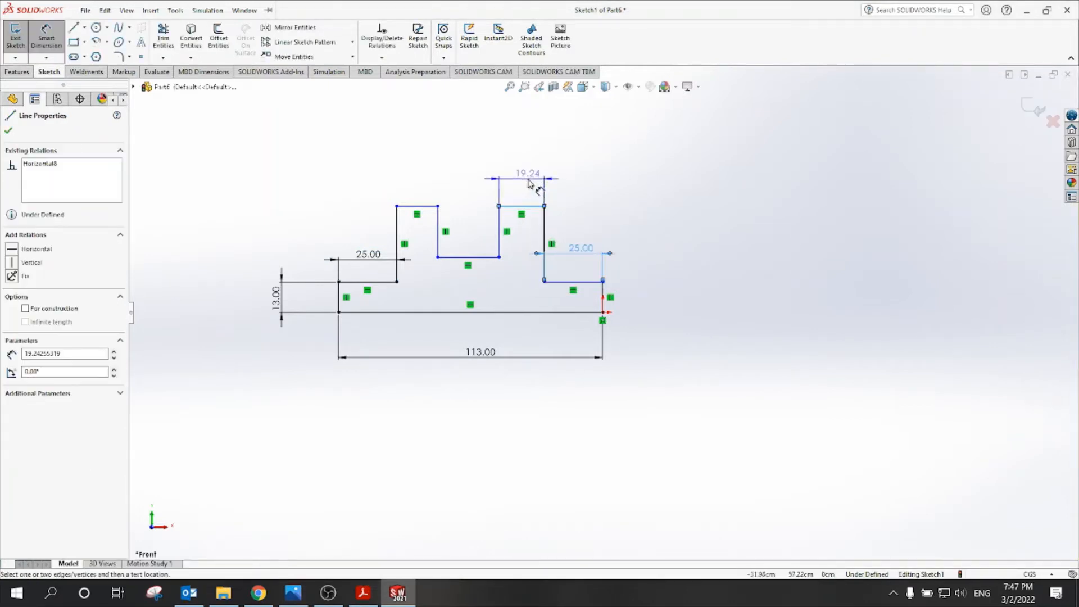
left_click(528, 183)
type("1")
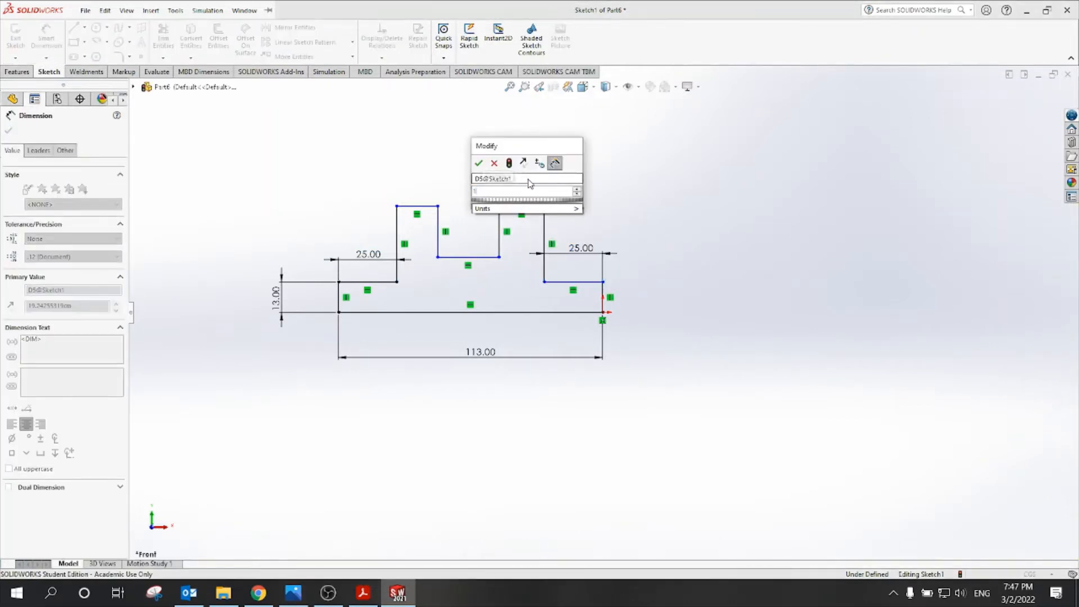
type("9")
key("Return")
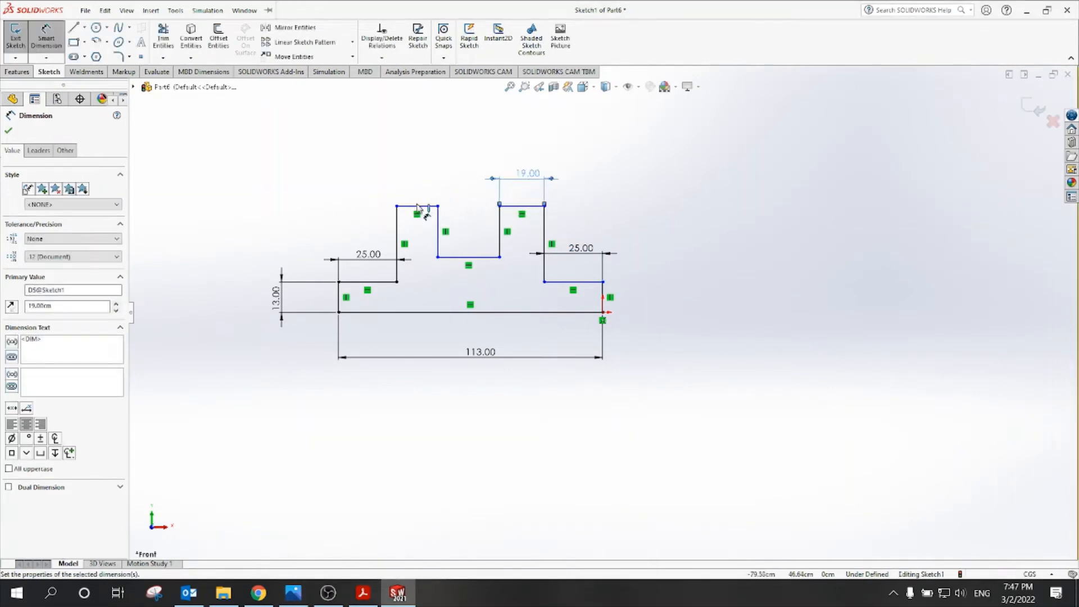
left_click(418, 206)
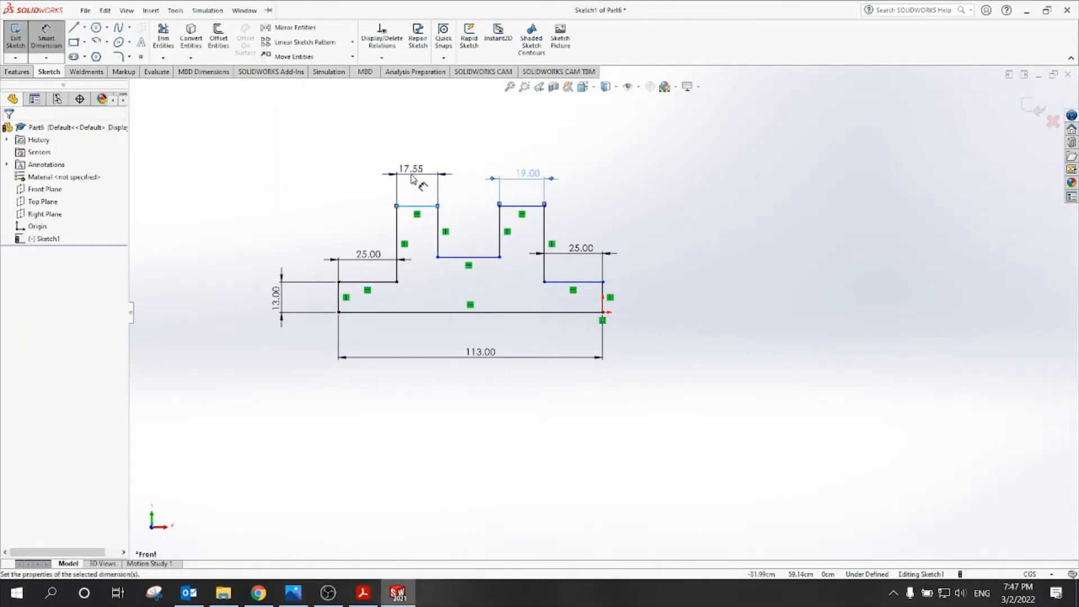
left_click(413, 179)
key("Return")
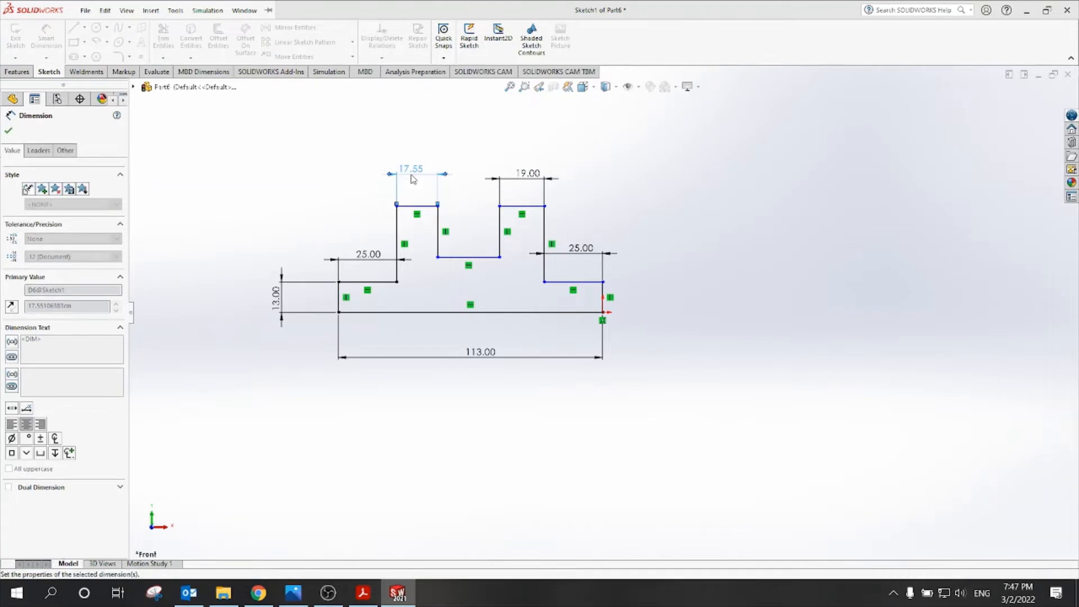
Check the Tut 4 PDF drawing and try to dimension the width of the slot floor between the two uprights.
left_click(363, 593)
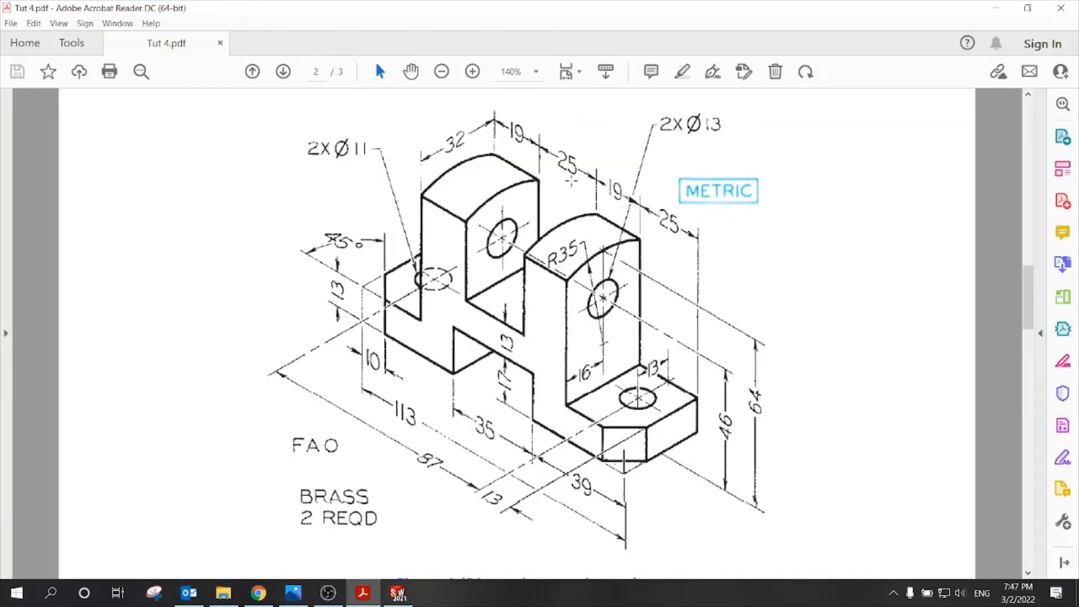
left_click(398, 593)
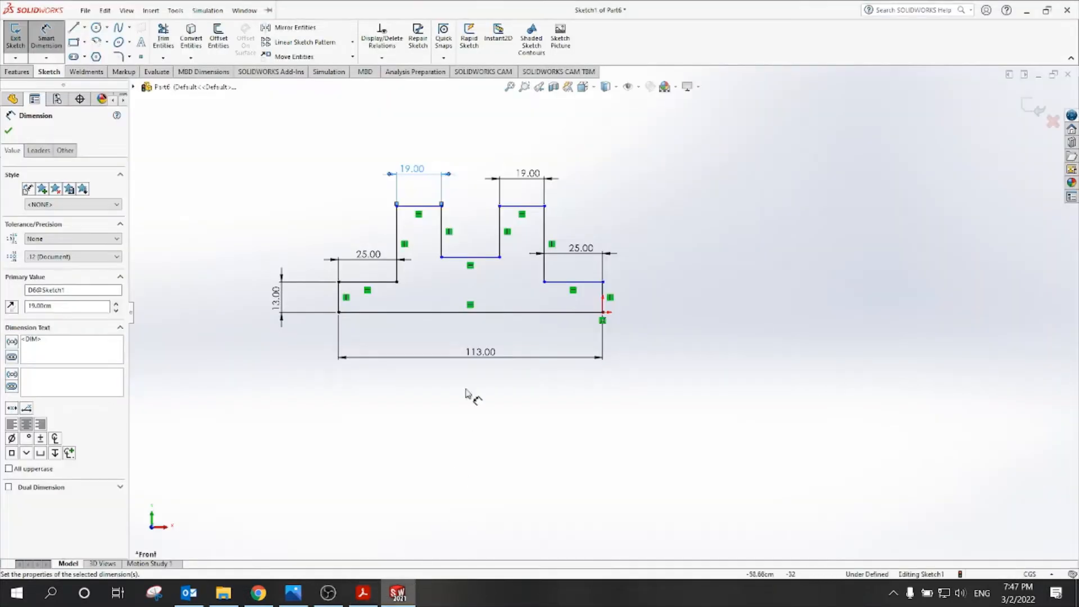
left_click(461, 258)
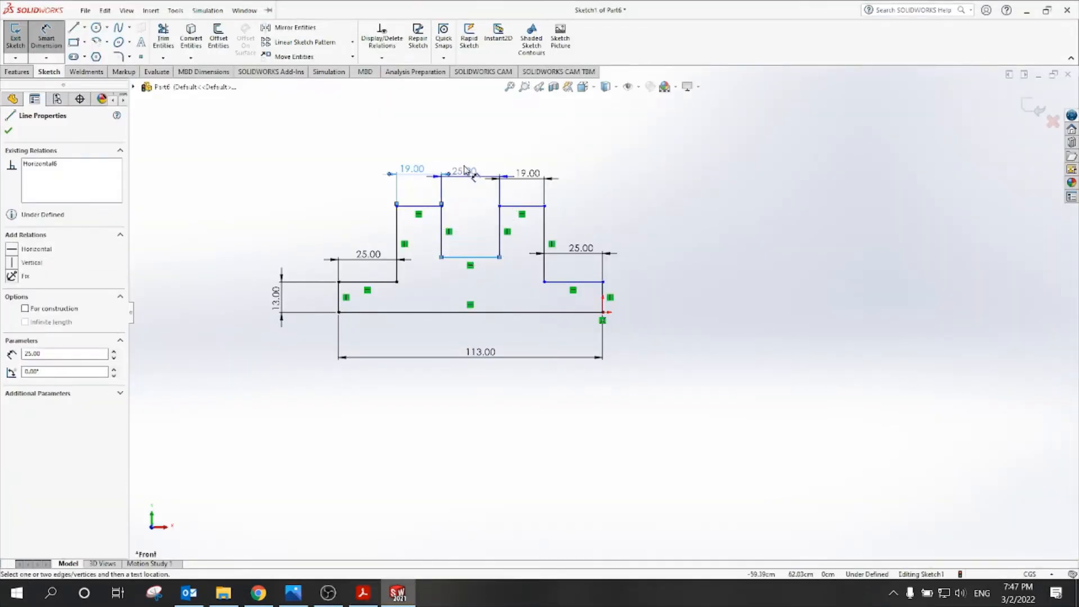
left_click(466, 144)
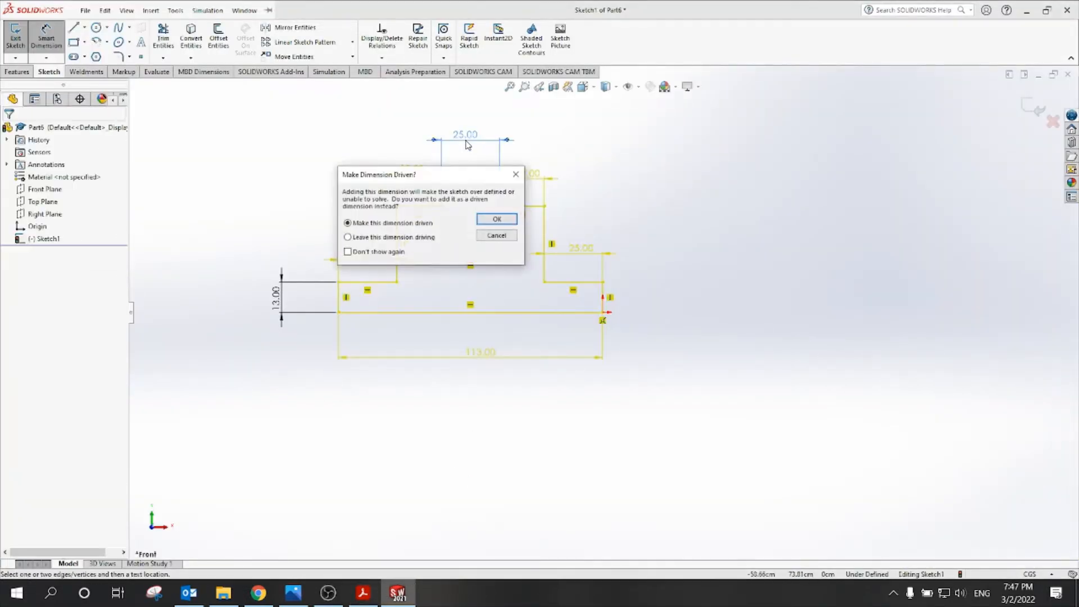
left_click(496, 235)
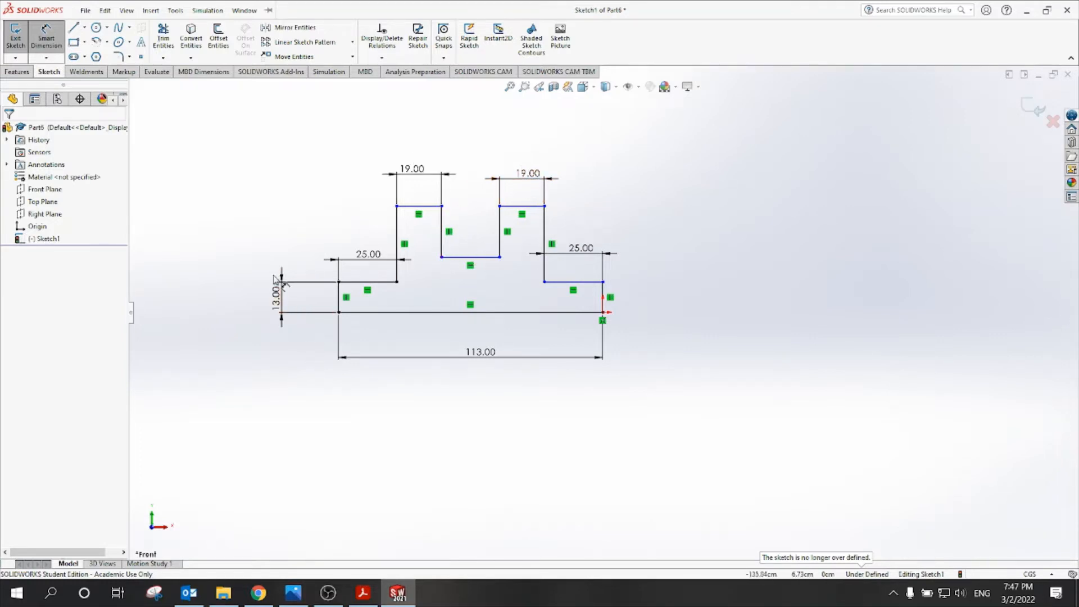
Dimension the height of the profile's short right edge to 13 cm.
left_click(607, 292)
left_click(674, 305)
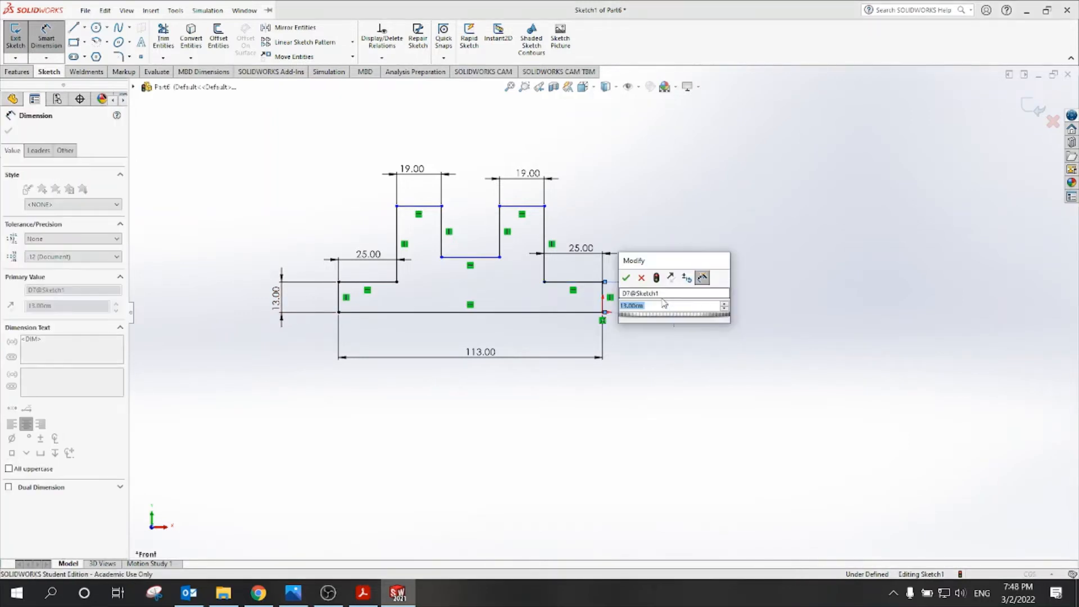
key("Return")
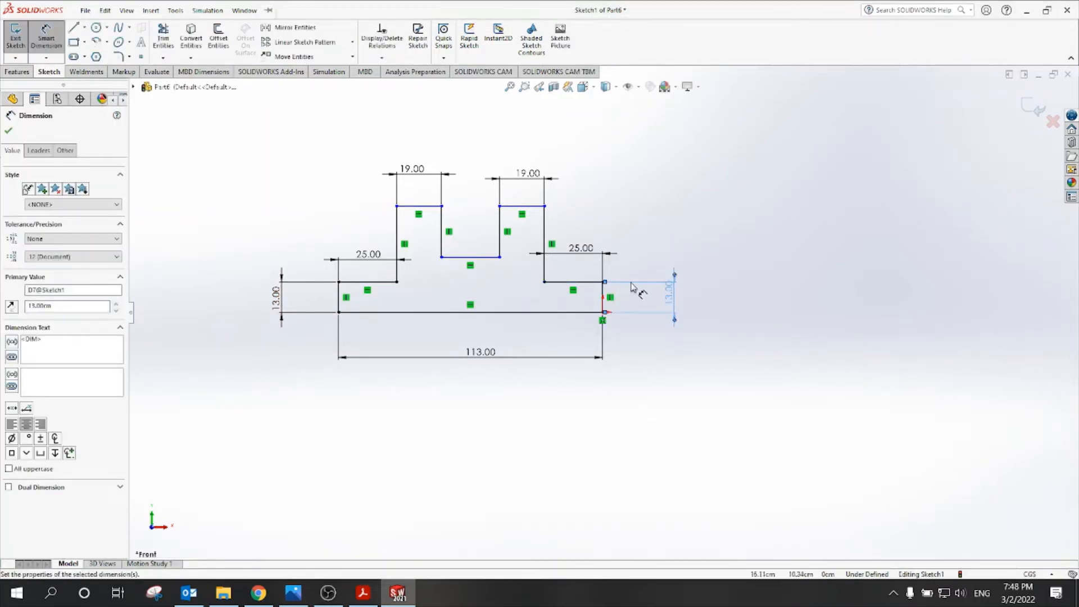
Dimension the heights of the outer vertical edges of the right and left uprights to 46 cm each.
left_click(551, 220)
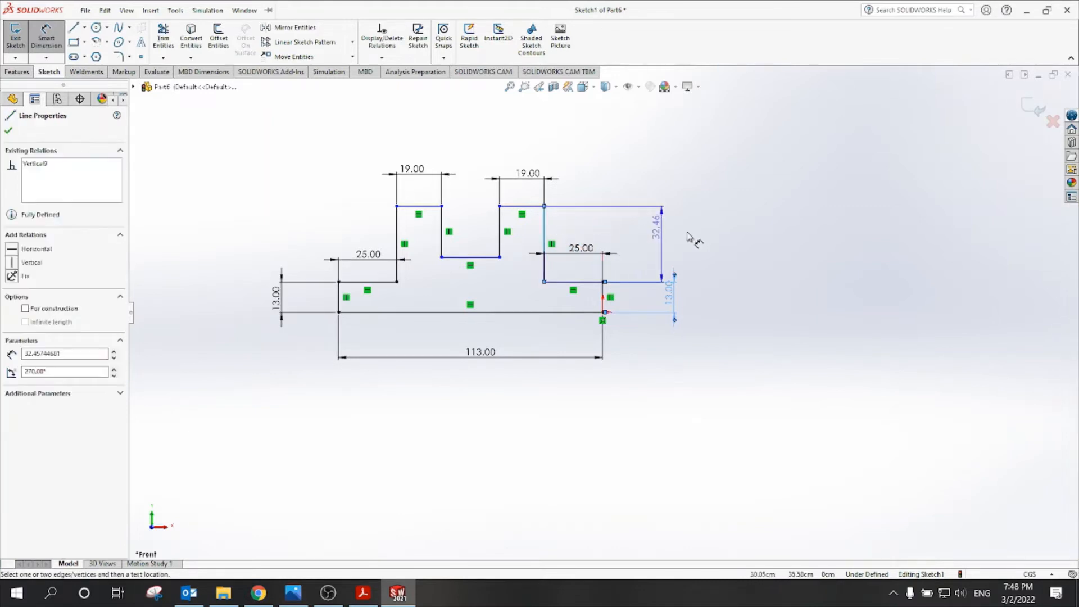
left_click(738, 241)
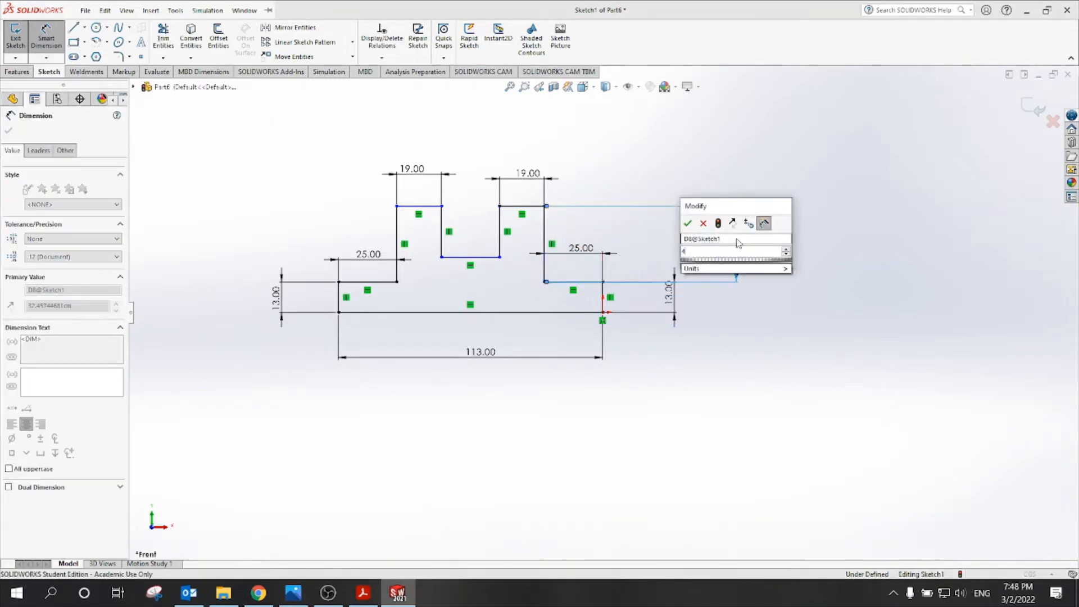
type("46")
key("Return")
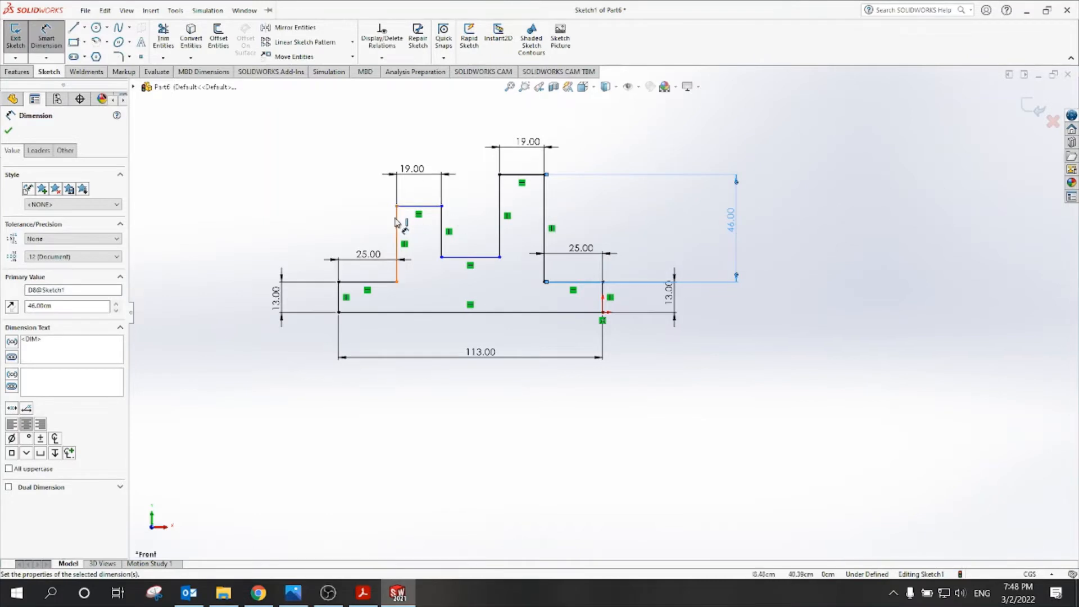
left_click(397, 222)
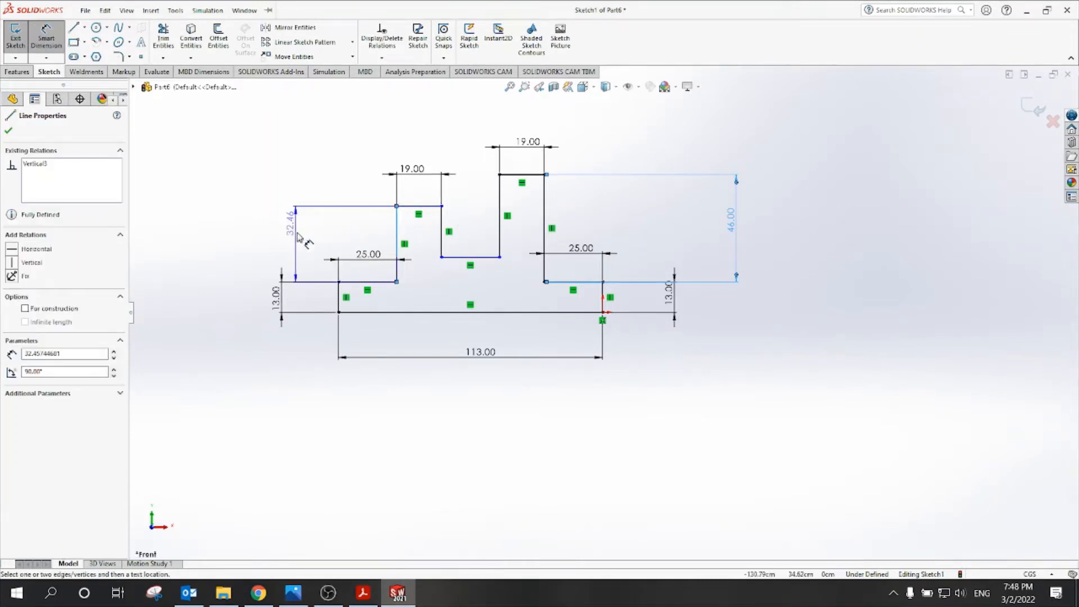
left_click(299, 238)
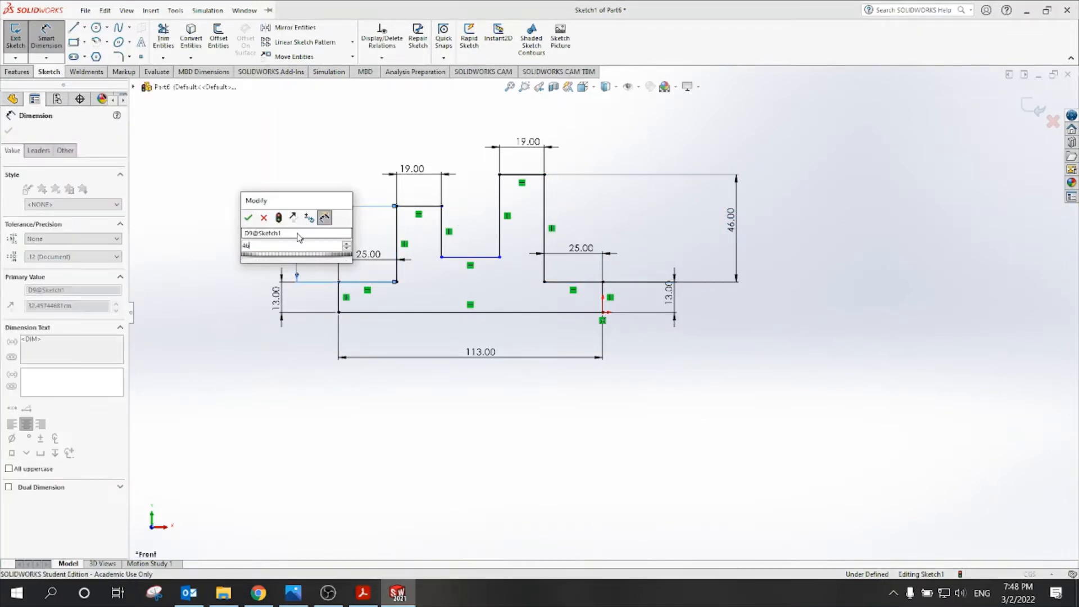
key("Return")
key("Escape")
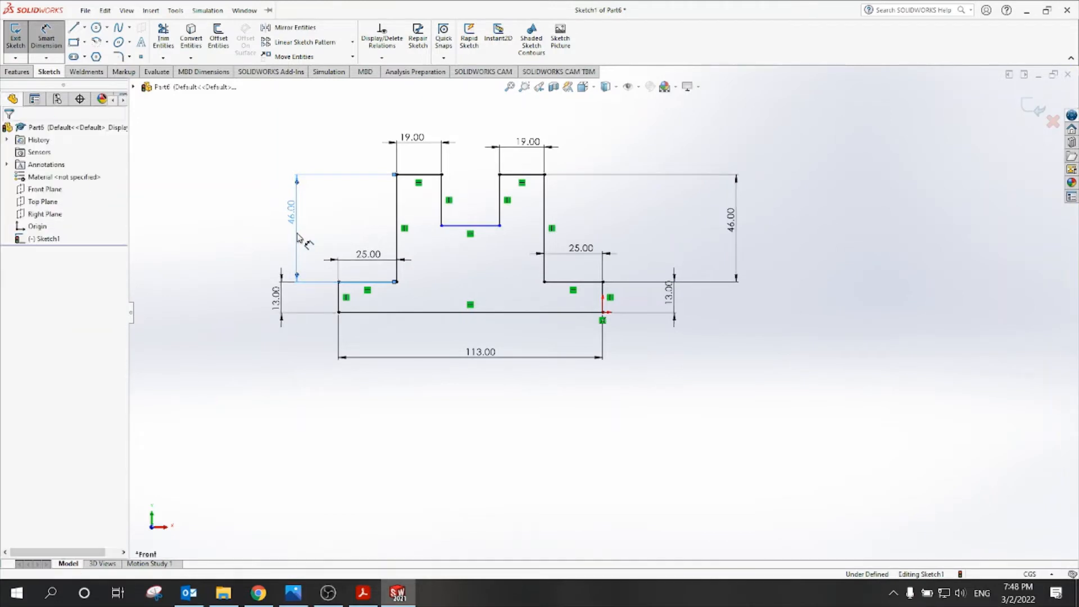
Lower the slot floor slightly and, following the PDF drawing, sketch a corner rectangle about 19 cm high on the bottom line beneath the slot.
mouse_move(470, 225)
left_mouse_down()
mouse_move(475, 260)
mouse_move(477, 240)
left_mouse_up()
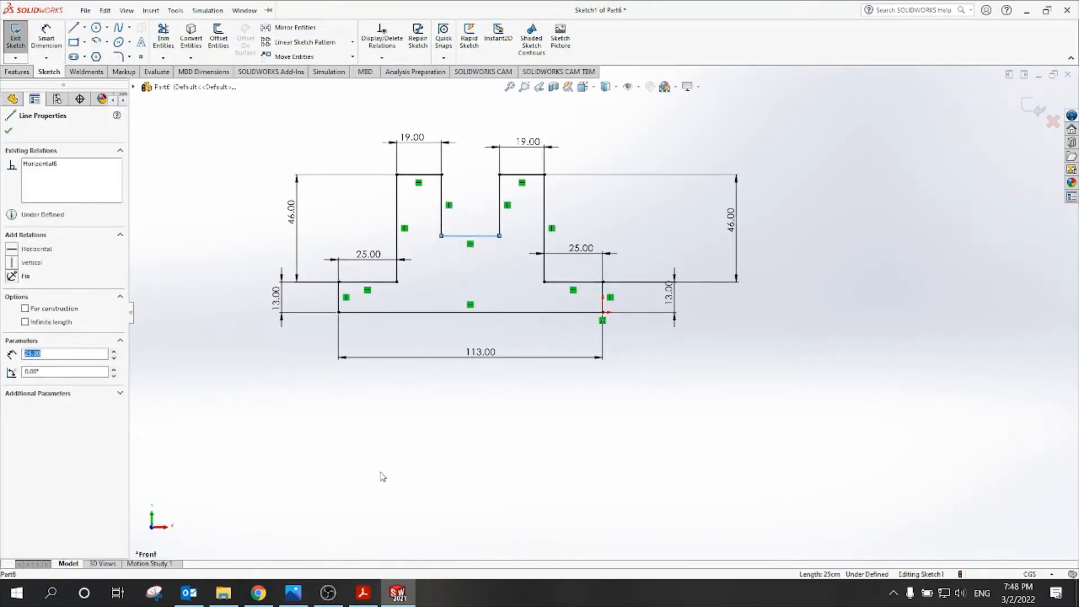
left_click(364, 592)
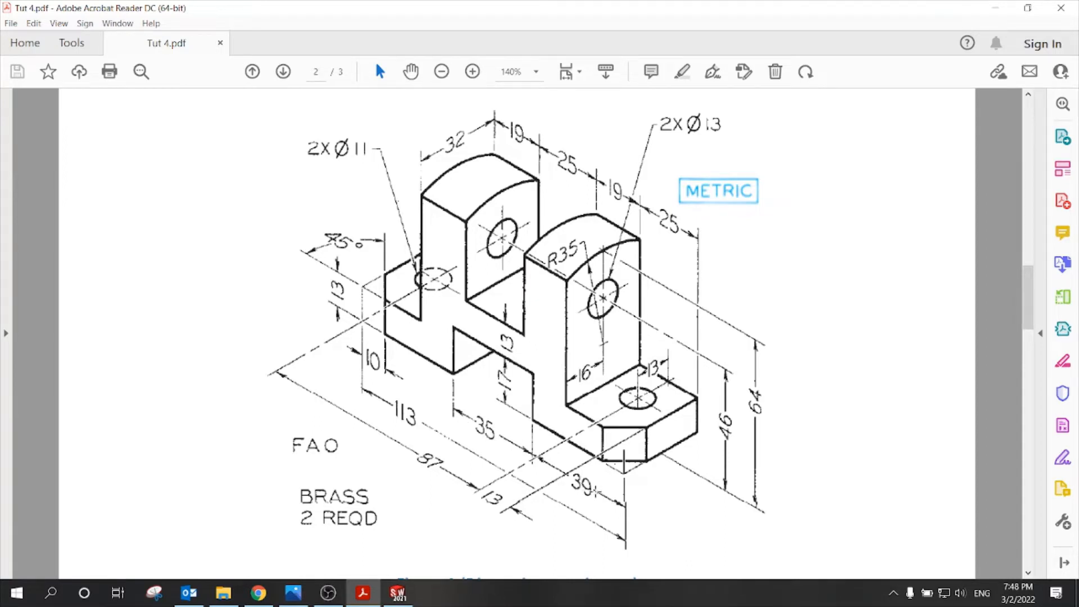
left_click(399, 591)
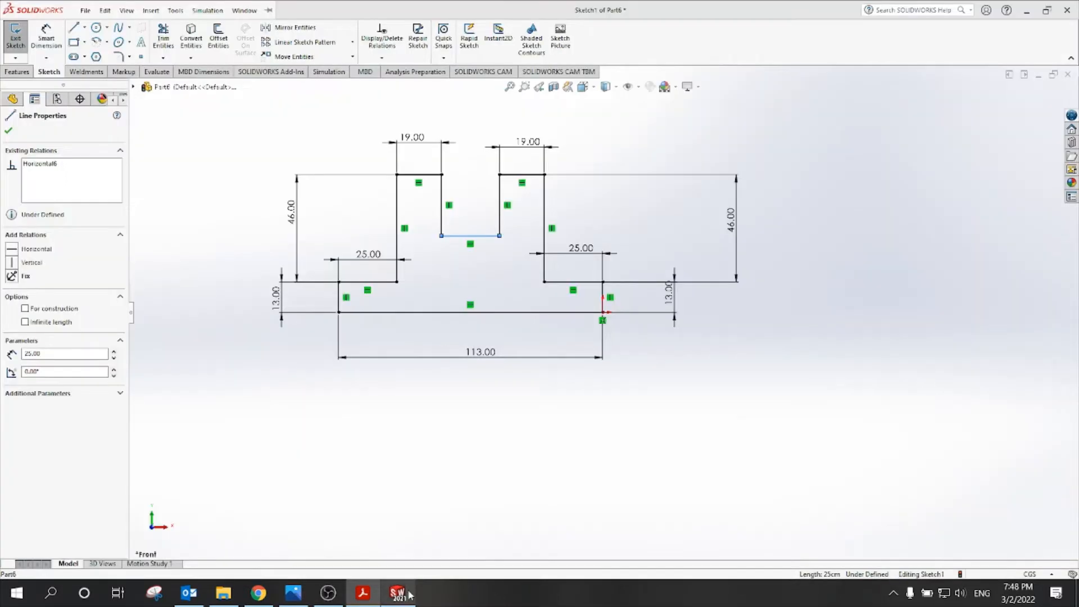
left_click(74, 43)
left_click(525, 313)
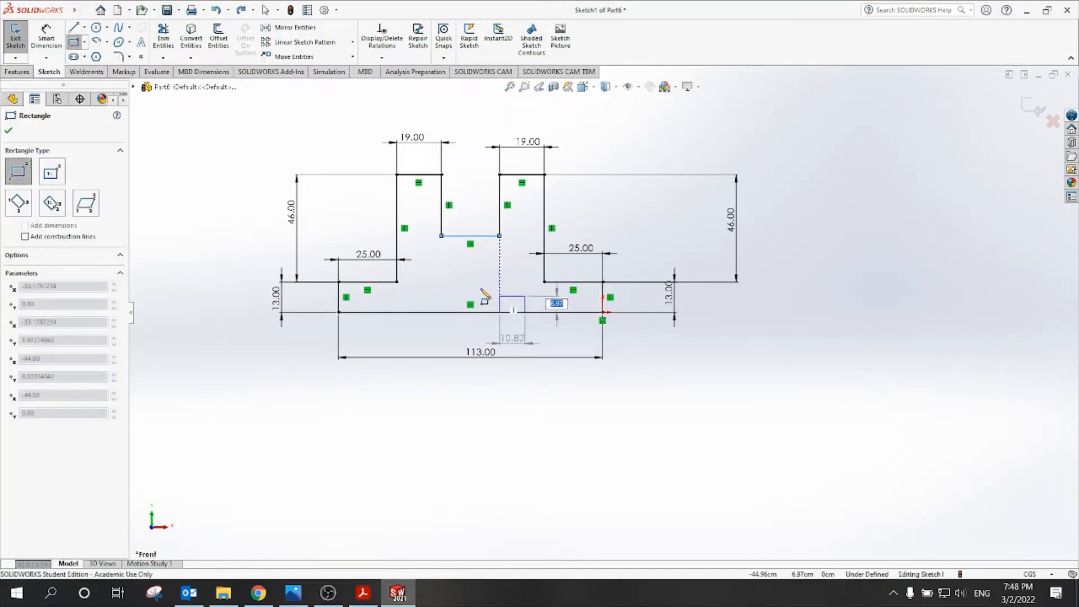
left_click(433, 267)
key("Escape")
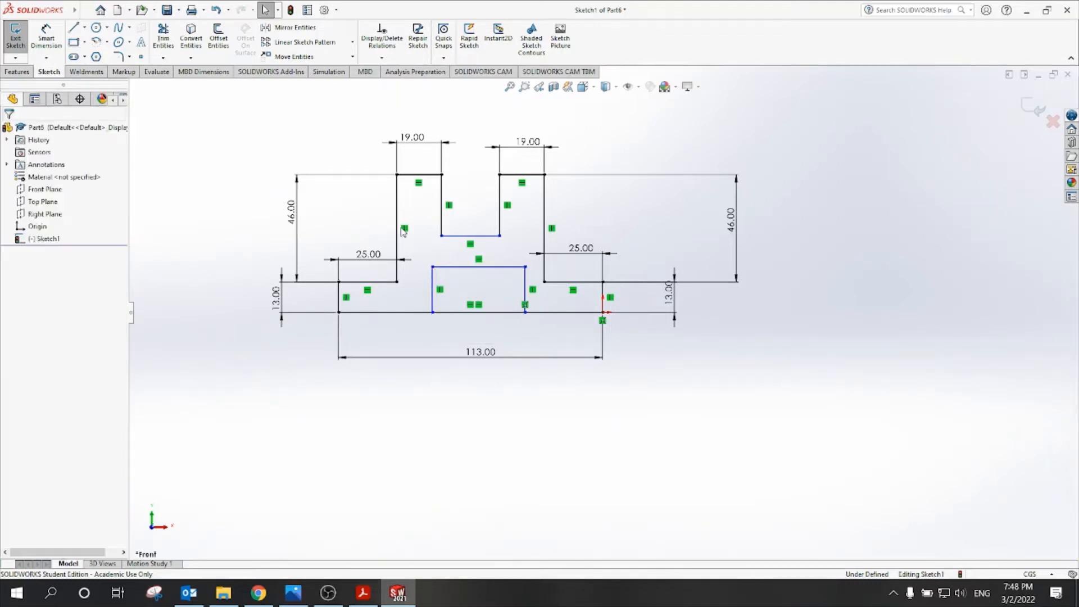
Dimension the distance from the rectangle's right side to the profile's short right edge to 39 cm.
left_click(46, 36)
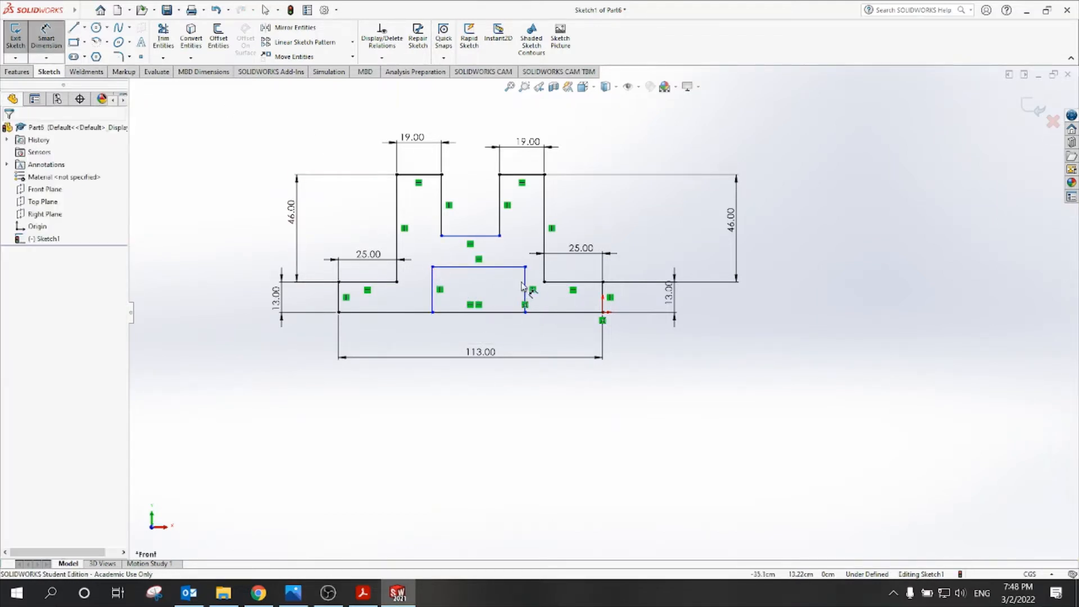
left_click_drag(526, 285, 610, 296)
left_click(610, 297)
left_click(568, 343)
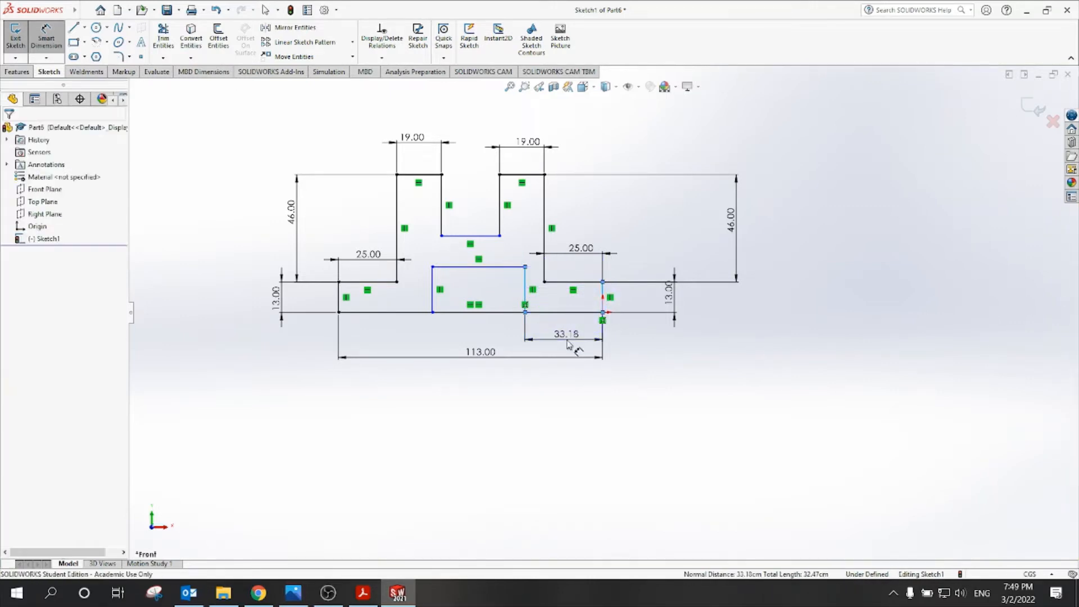
type("39")
key("Return")
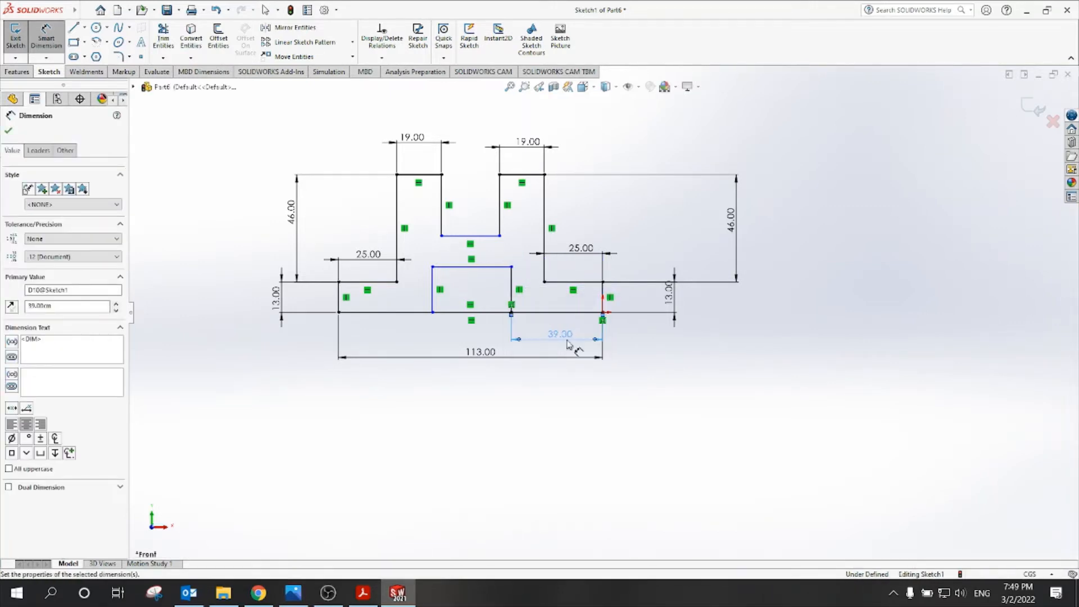
Dimension the rectangle 35 cm wide and 17 cm high, taking the values from the PDF drawing.
left_click(363, 592)
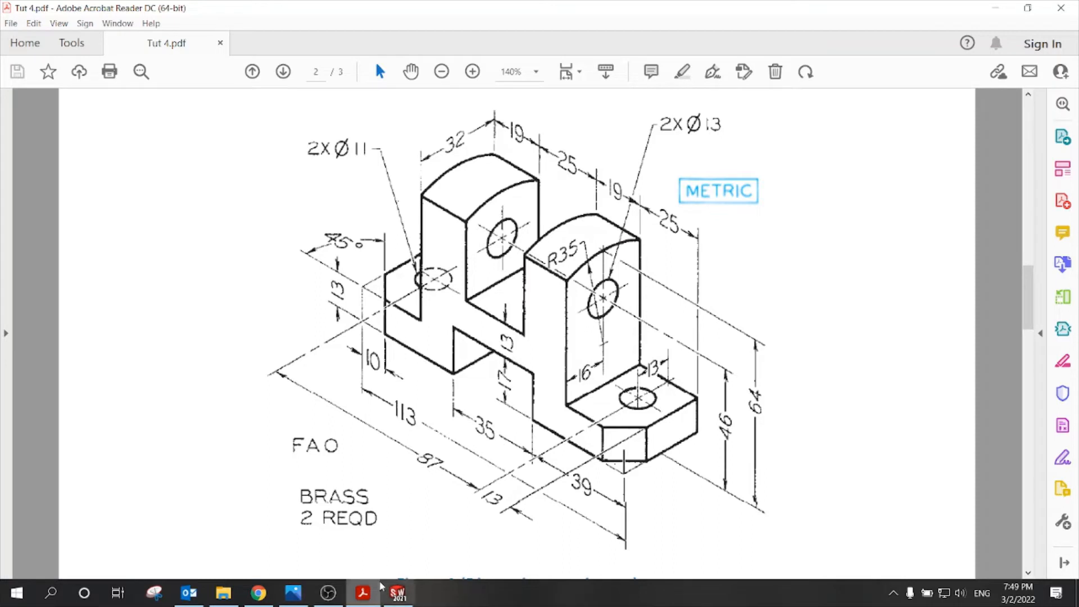
left_click(398, 593)
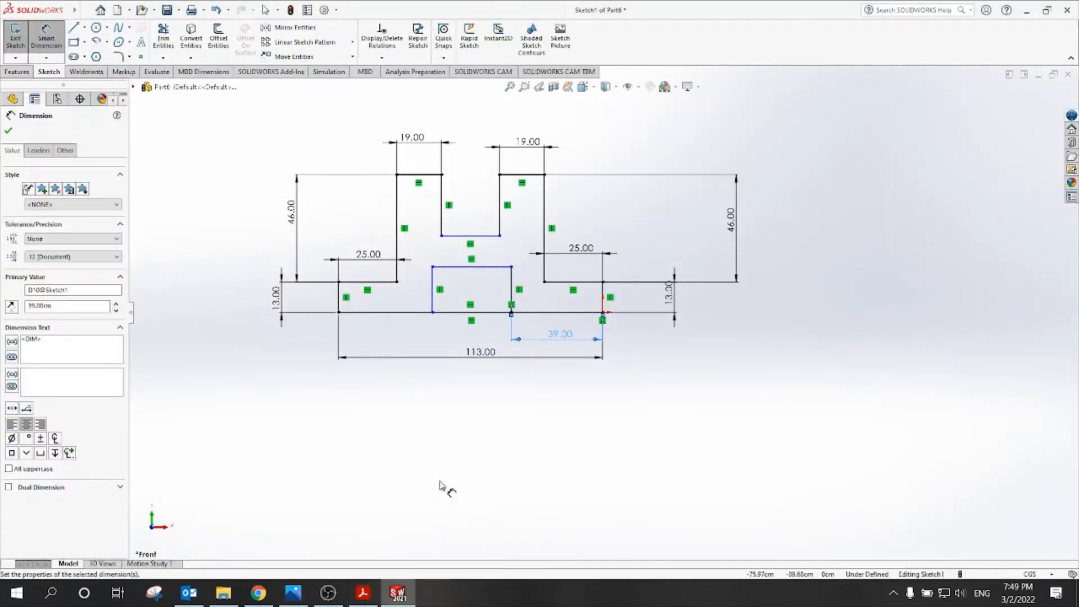
left_click(483, 267)
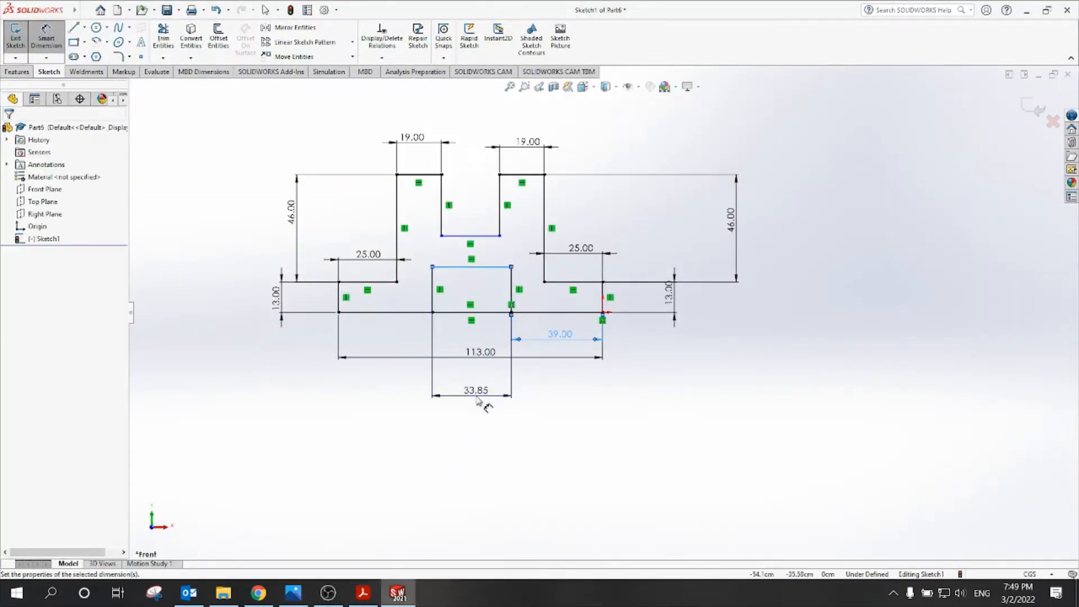
left_click(477, 400)
type("35")
key("Return")
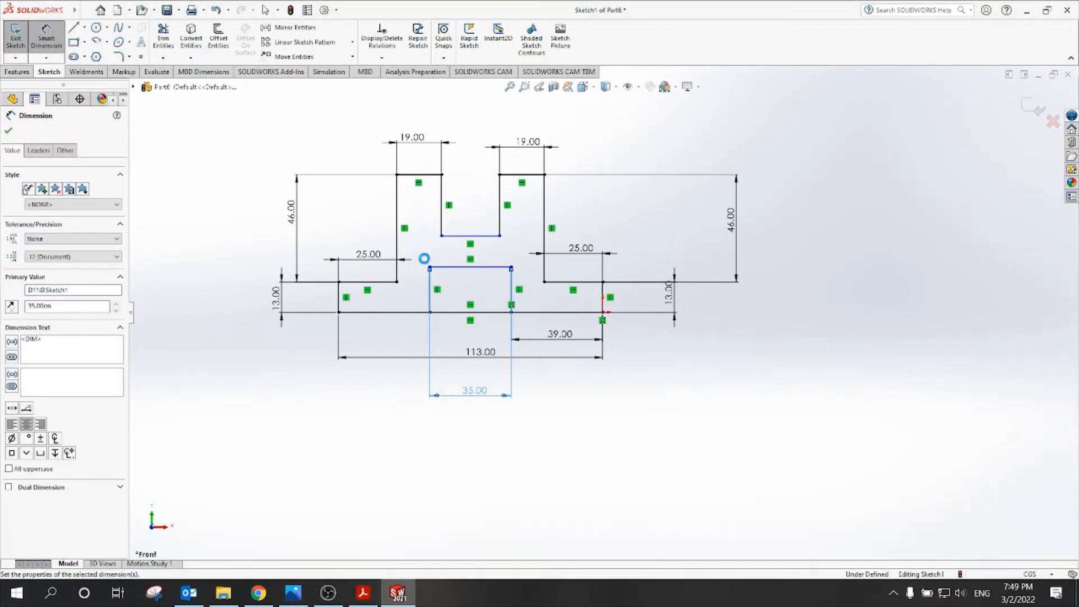
left_click(430, 286)
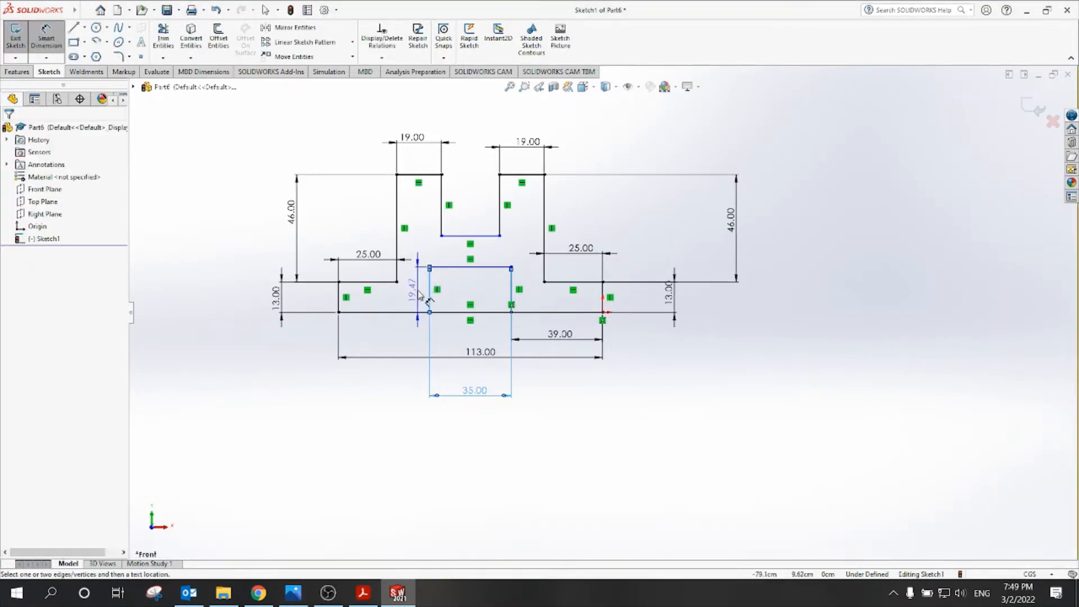
left_click(418, 291)
type("17")
key("Return")
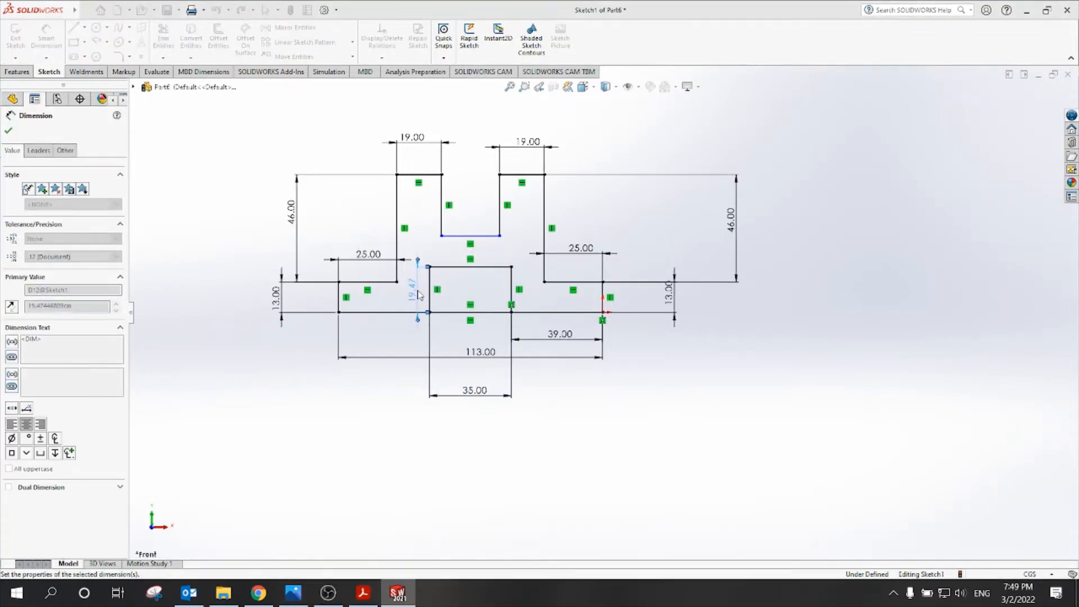
key("Escape")
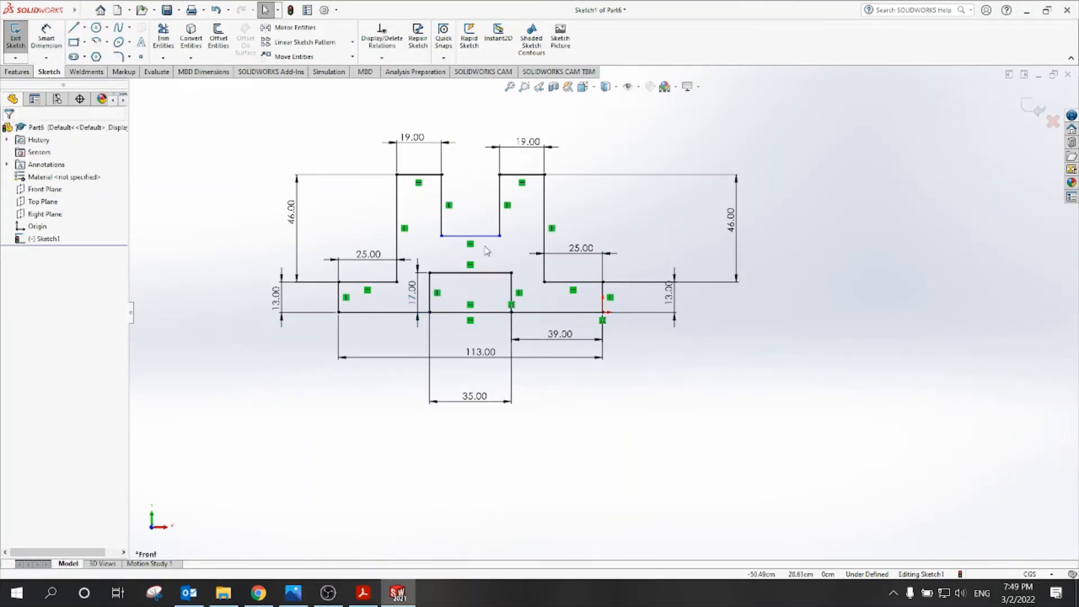
Raise the slot floor and dimension its distance to the rectangle's top edge to 13 cm, as in the PDF drawing.
mouse_move(483, 237)
left_mouse_down()
mouse_move(484, 220)
mouse_move(482, 247)
mouse_move(482, 226)
left_mouse_up()
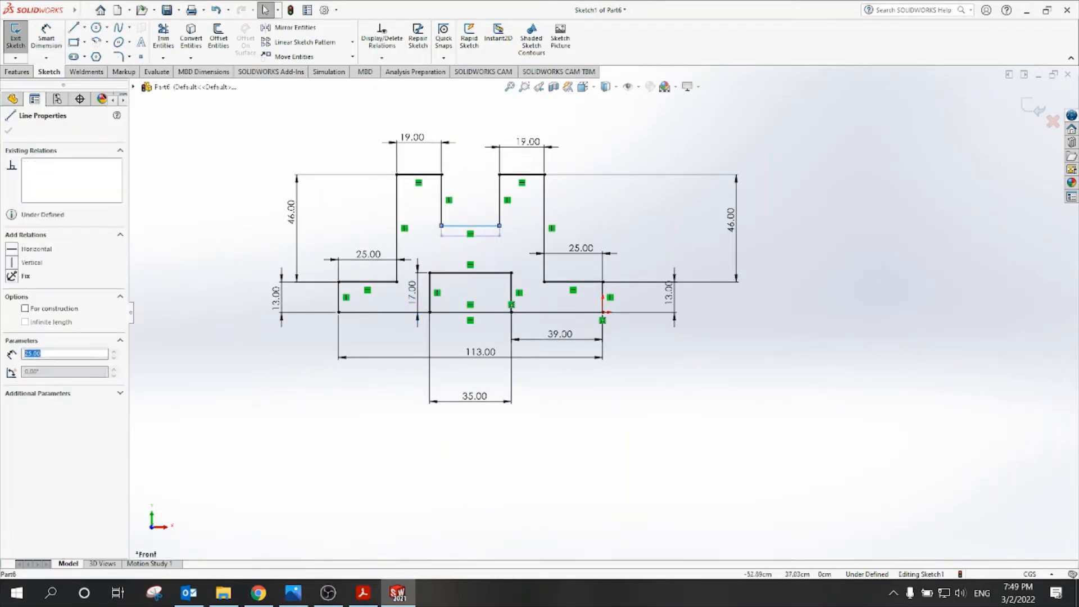
left_click(364, 593)
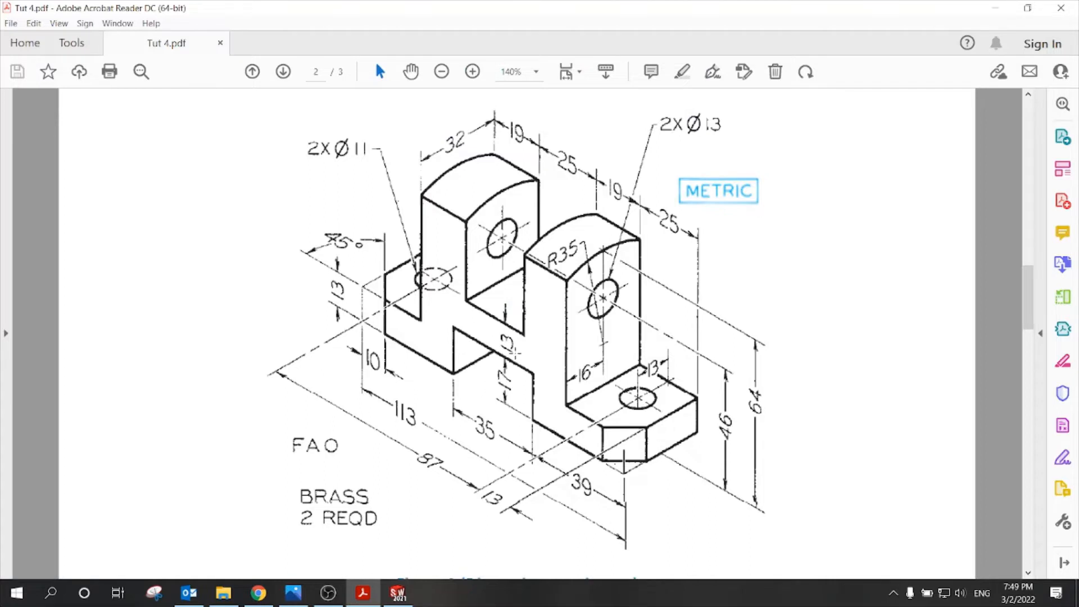
left_click(397, 593)
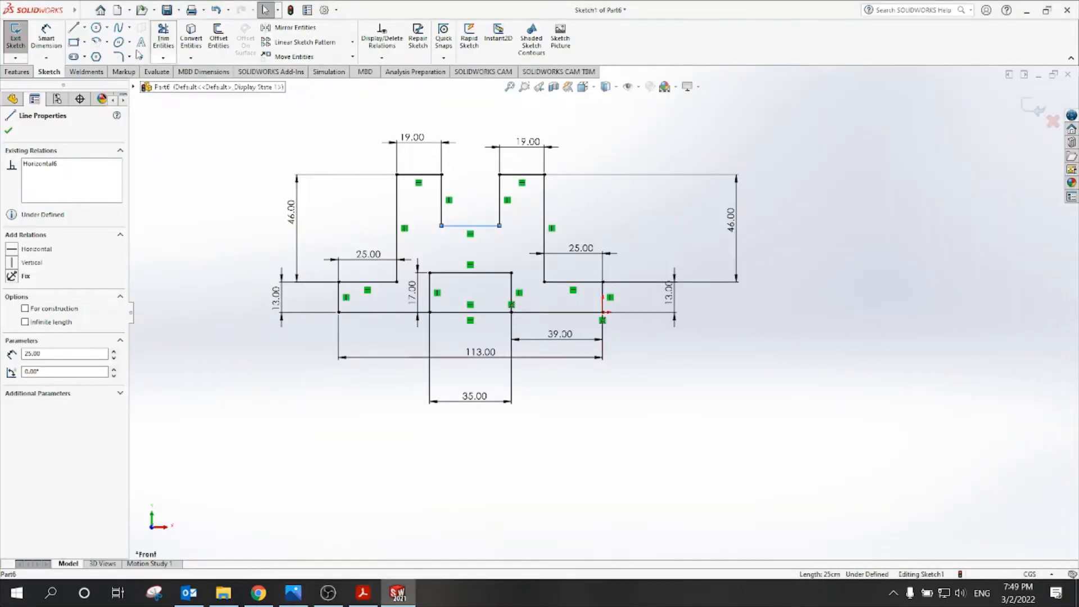
left_click(44, 40)
left_click(479, 226)
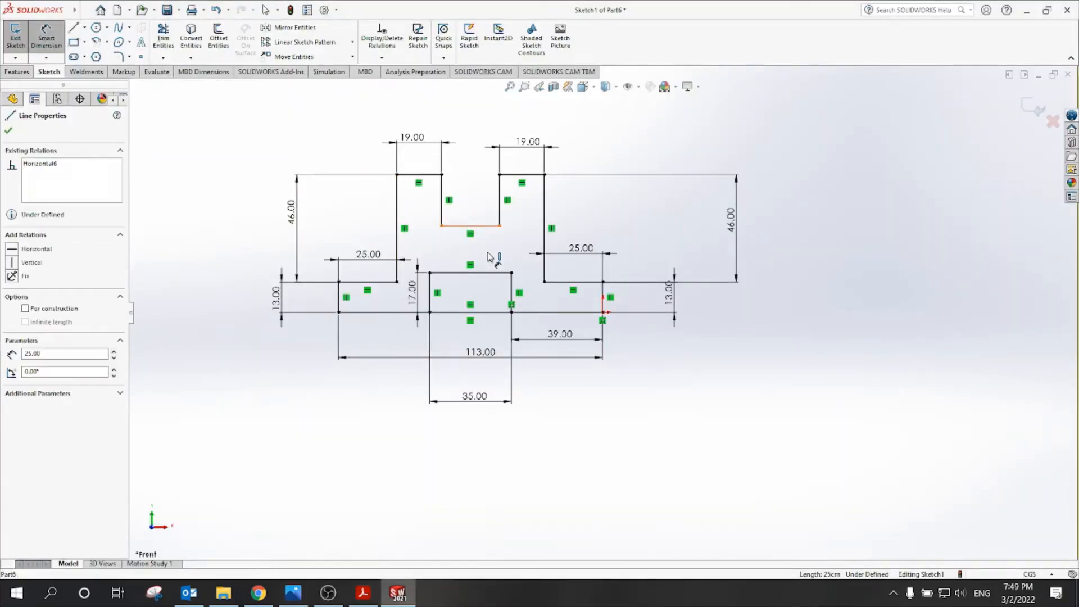
left_click(496, 273)
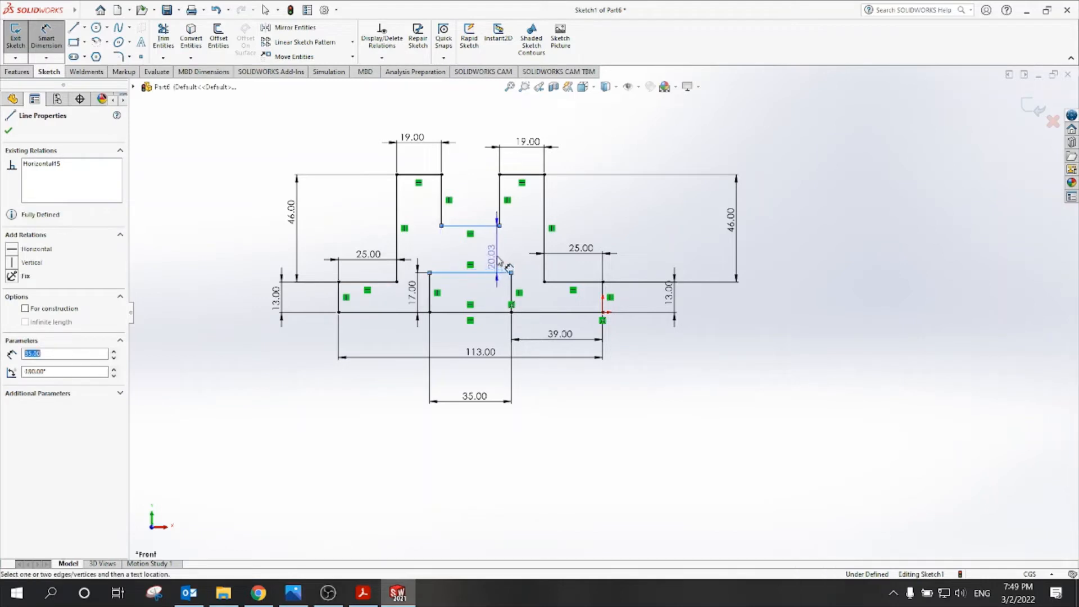
left_click(507, 264)
type("13")
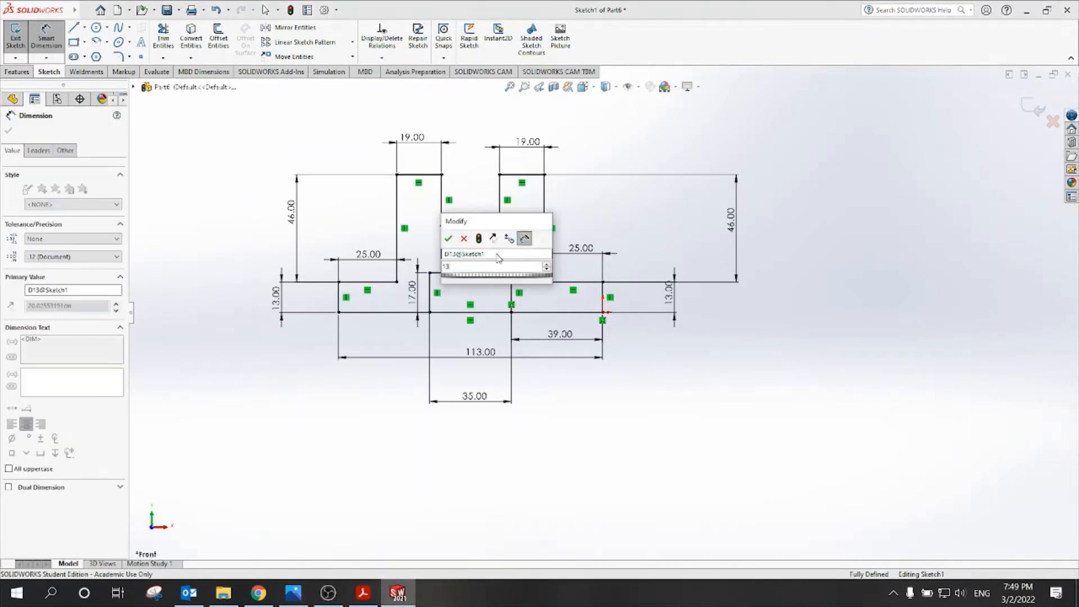
key("Return")
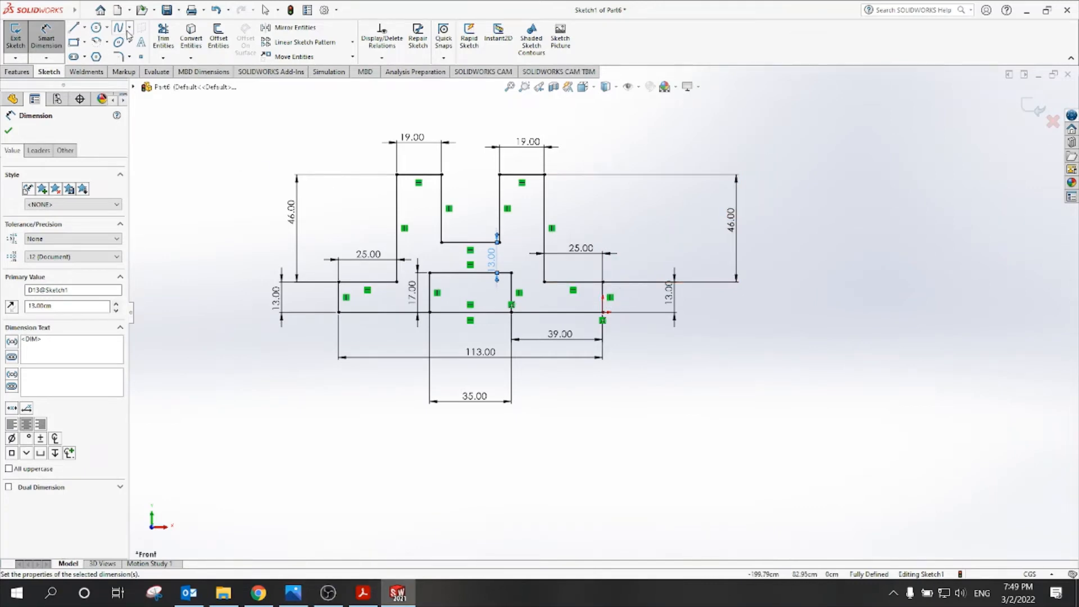
Trim the bottom line between the cutout rectangle's sides so the profile becomes one open-bottomed outline, and close the sketch.
left_click(163, 35)
left_click_drag(448, 329, 453, 303)
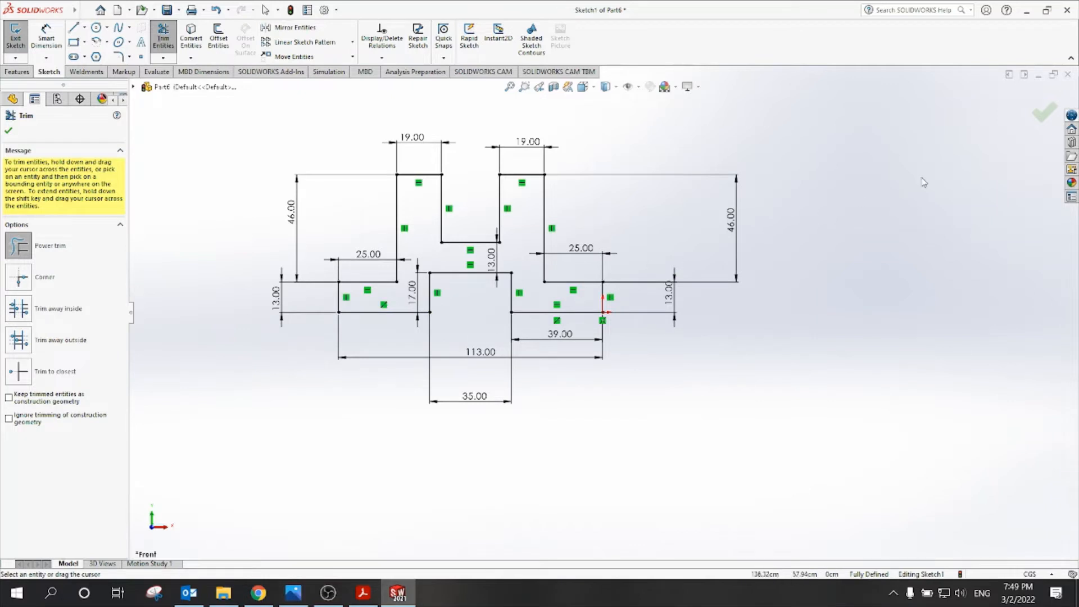
left_click(1043, 114)
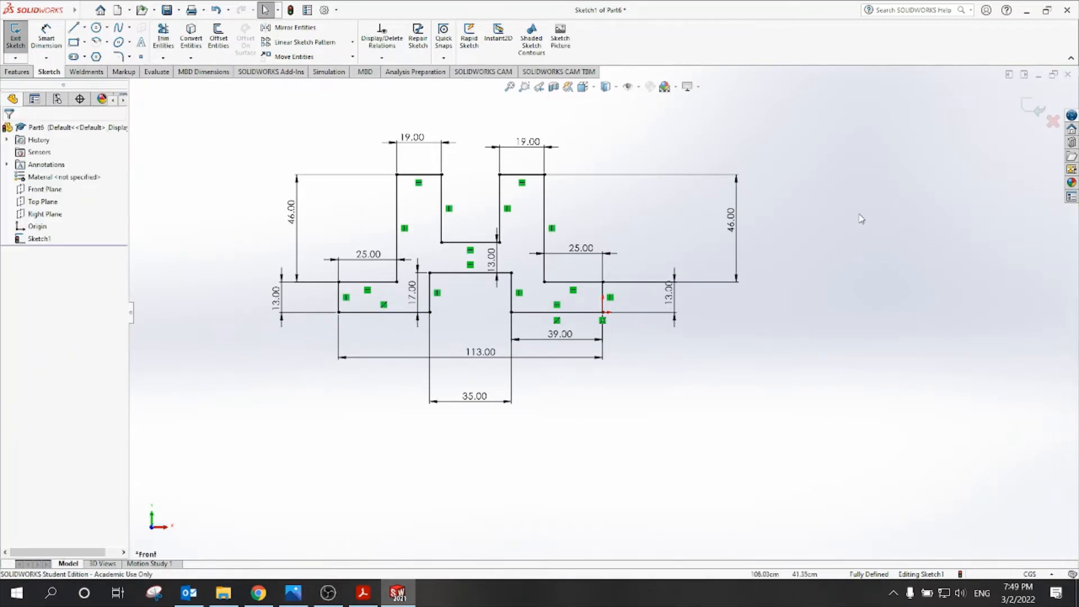
left_click(1034, 108)
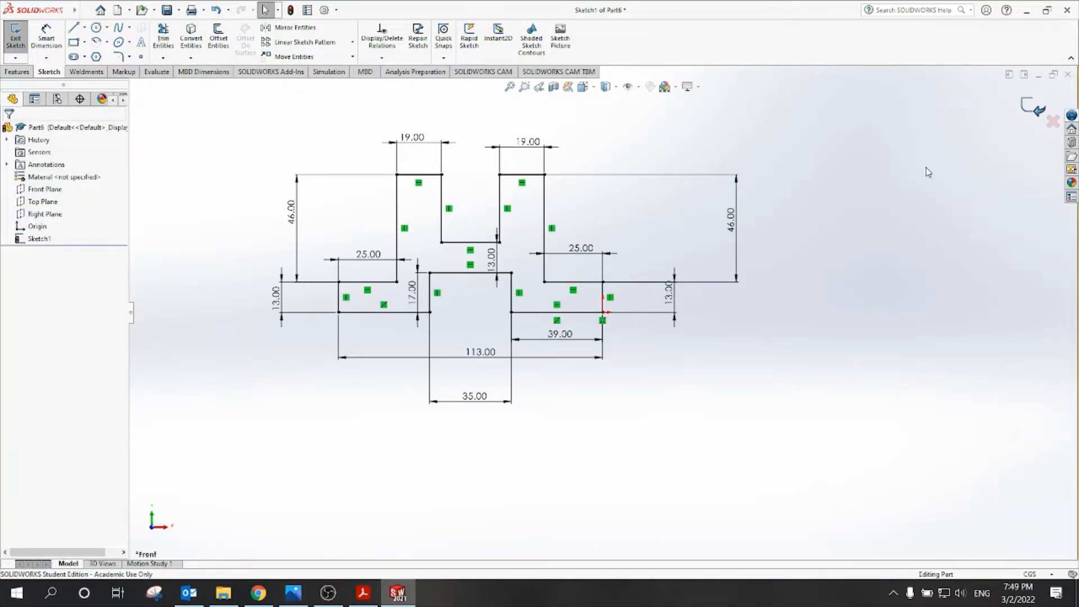
Extrude the bracket profile 32 cm as a blind boss.
left_click(17, 72)
left_click(20, 37)
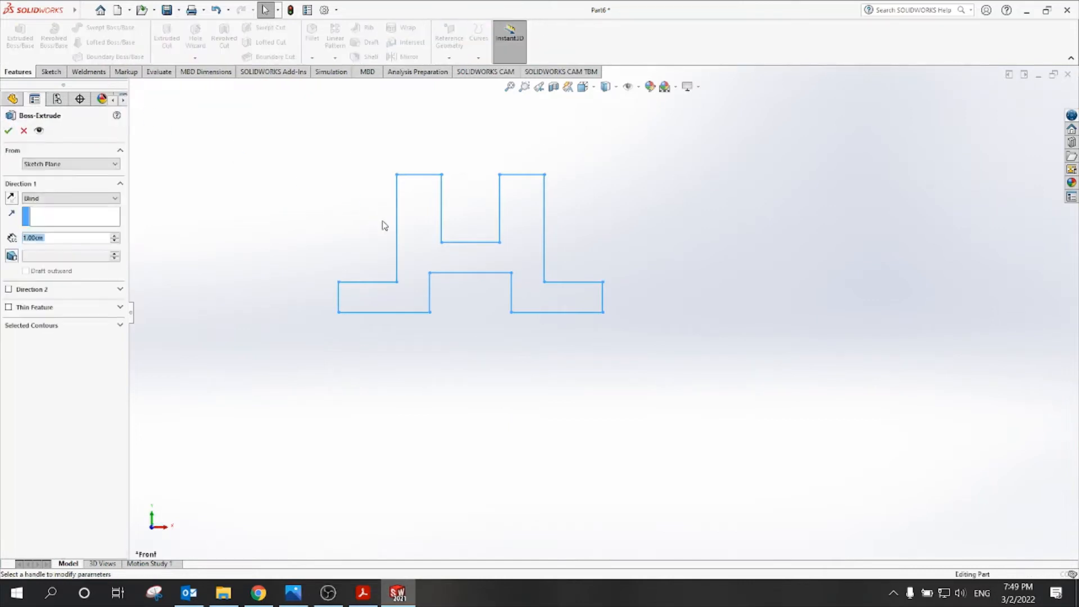
type("32")
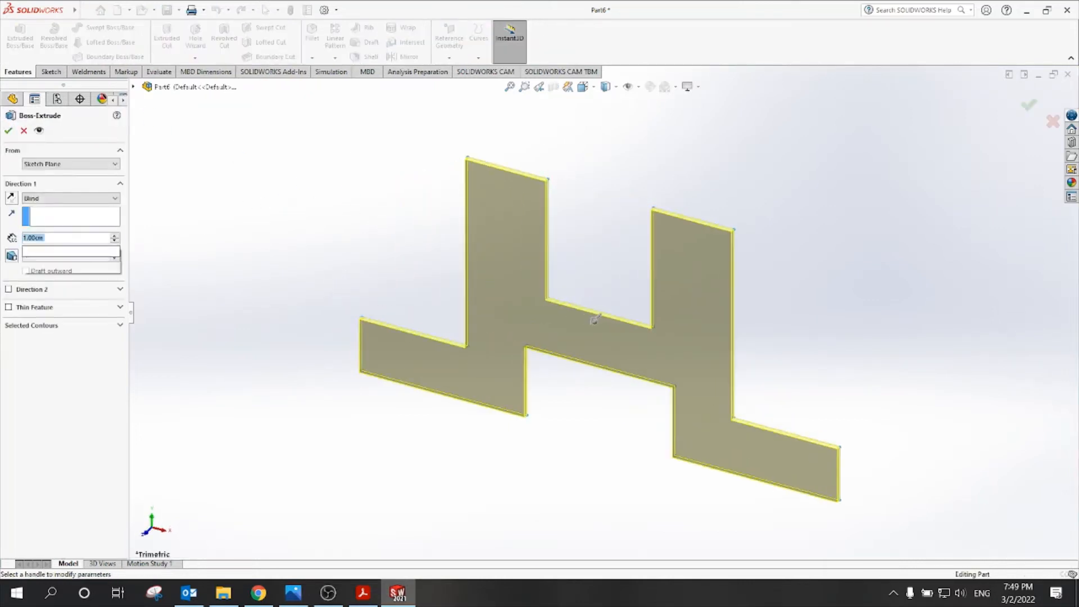
key("Return")
left_click(8, 130)
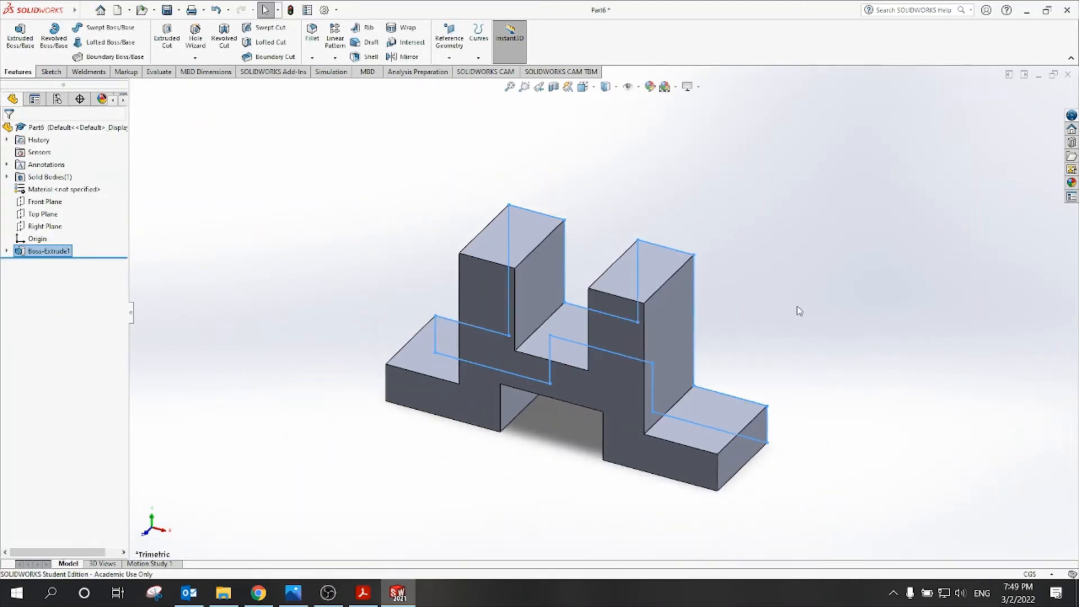
left_click(797, 310)
key("f")
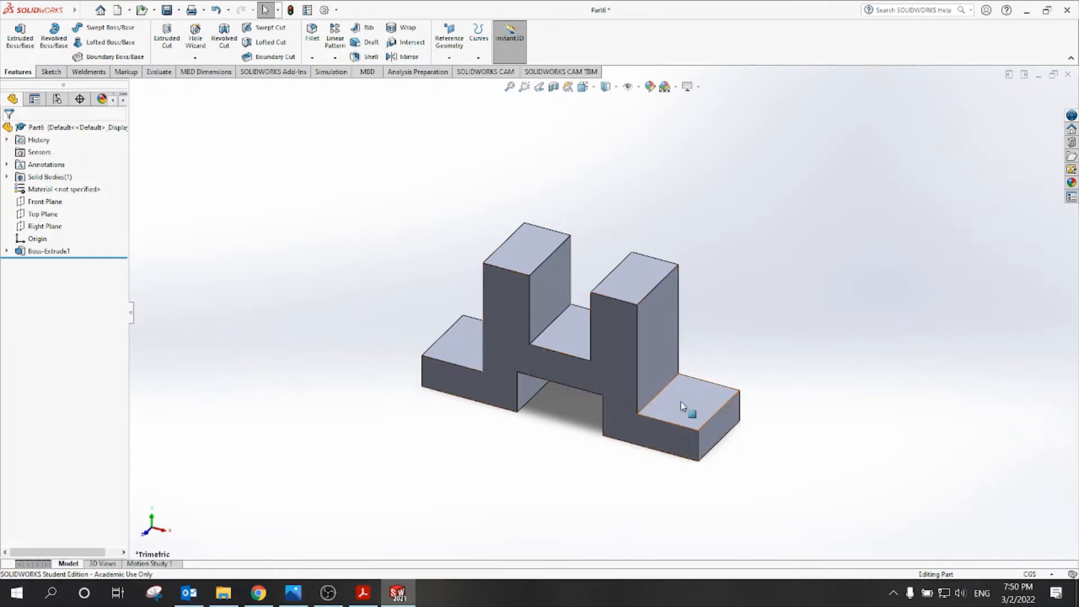
Following the PDF drawing, start a sketch on the right foot's top face and draw a circle about 12.4 cm in diameter.
left_click(363, 593)
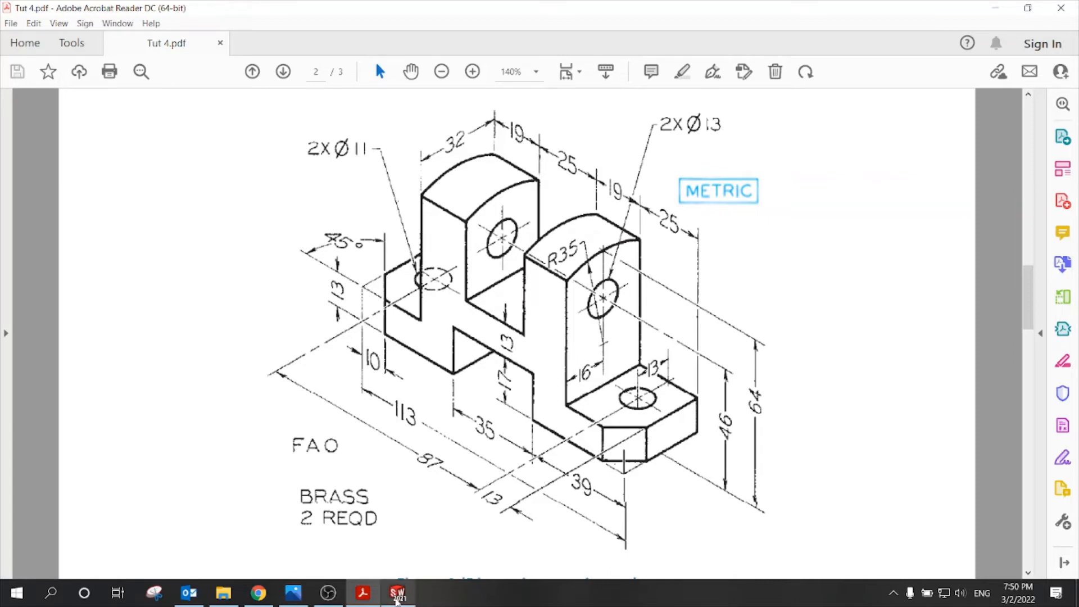
left_click(396, 596)
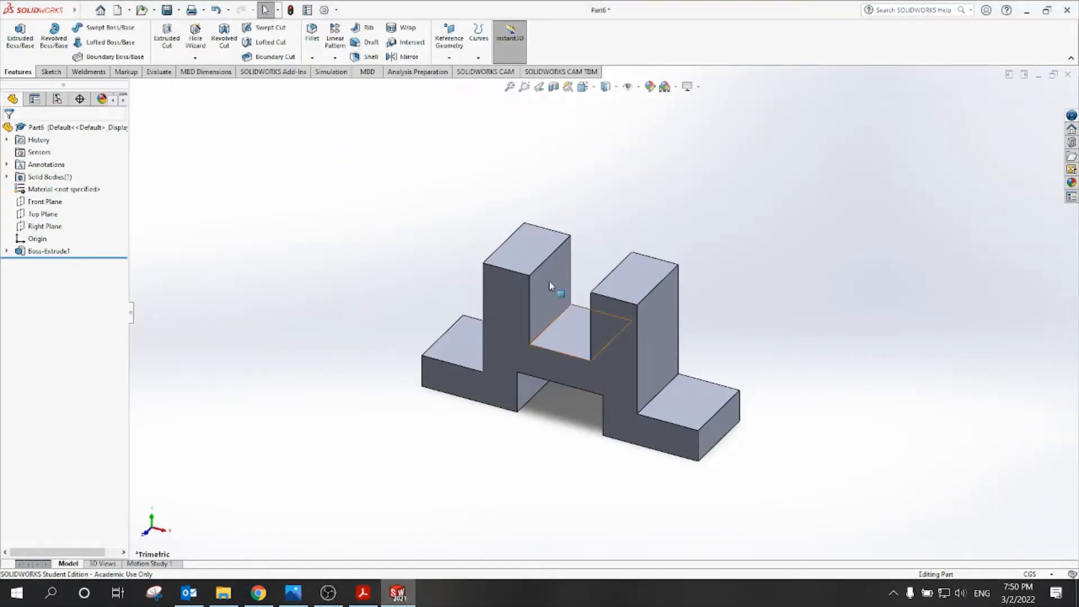
left_click(704, 388)
left_click(800, 366)
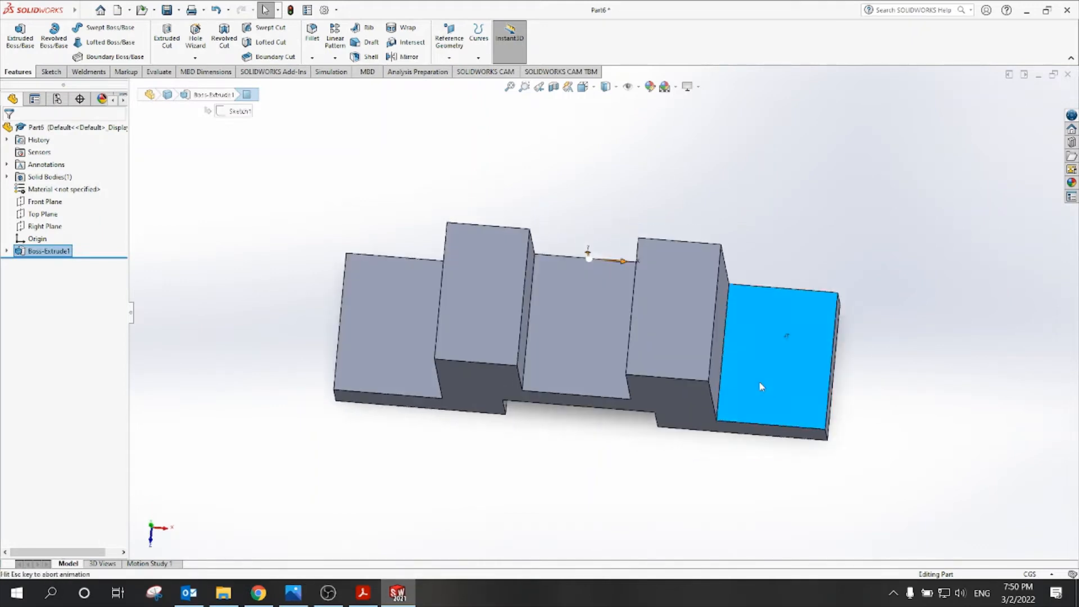
right_click(789, 327)
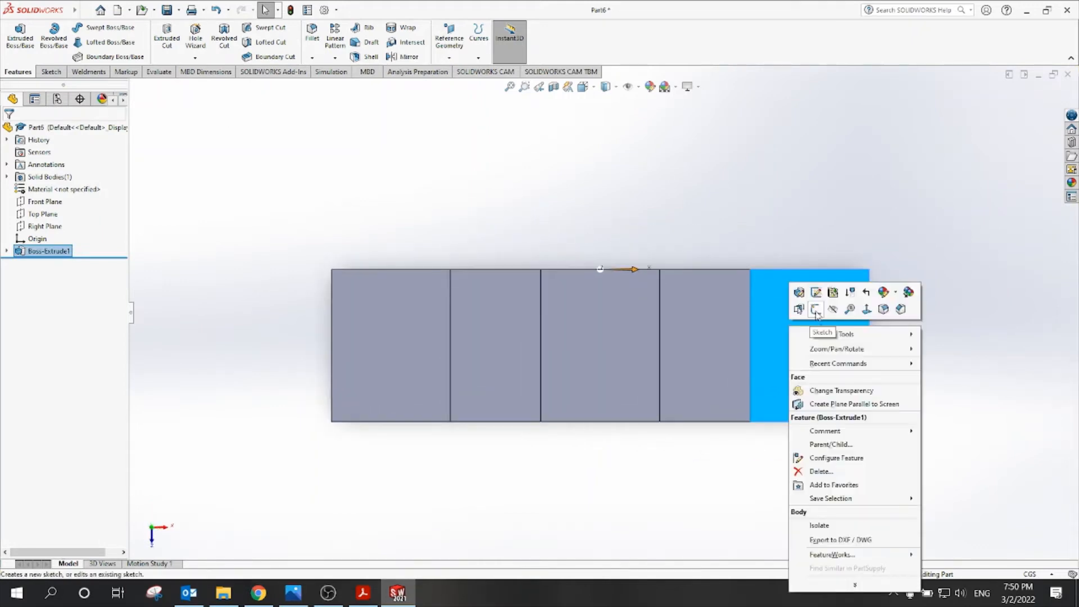
left_click(815, 310)
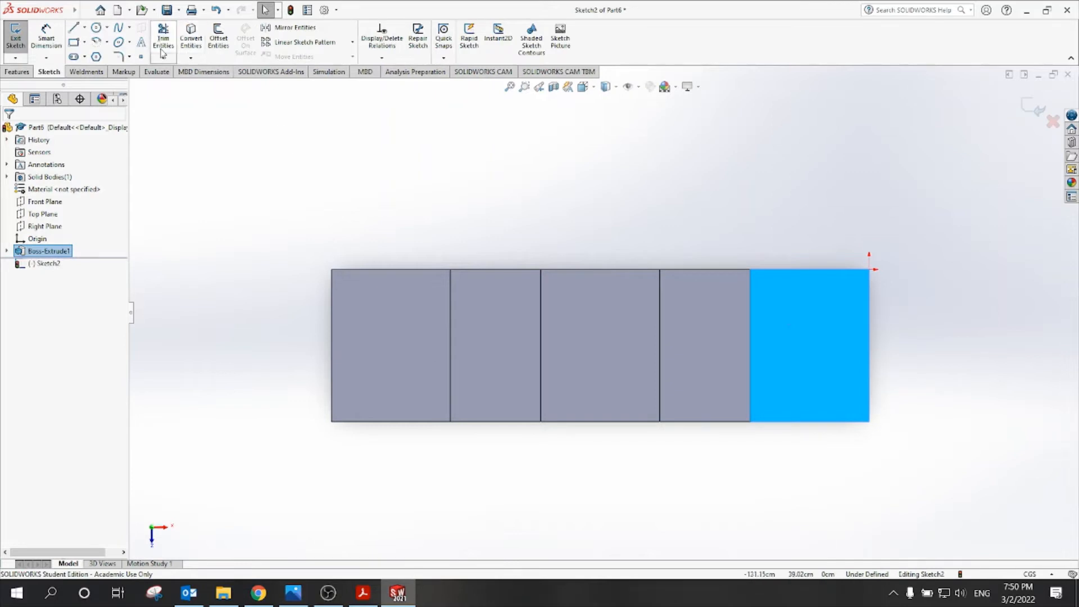
left_click(100, 30)
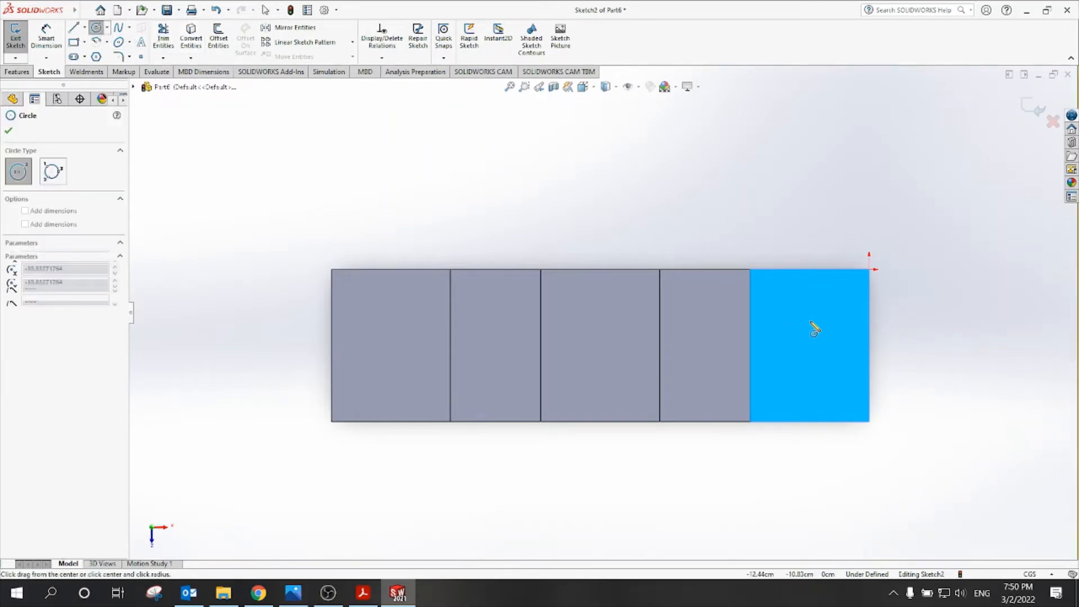
left_click(810, 321)
left_click(809, 292)
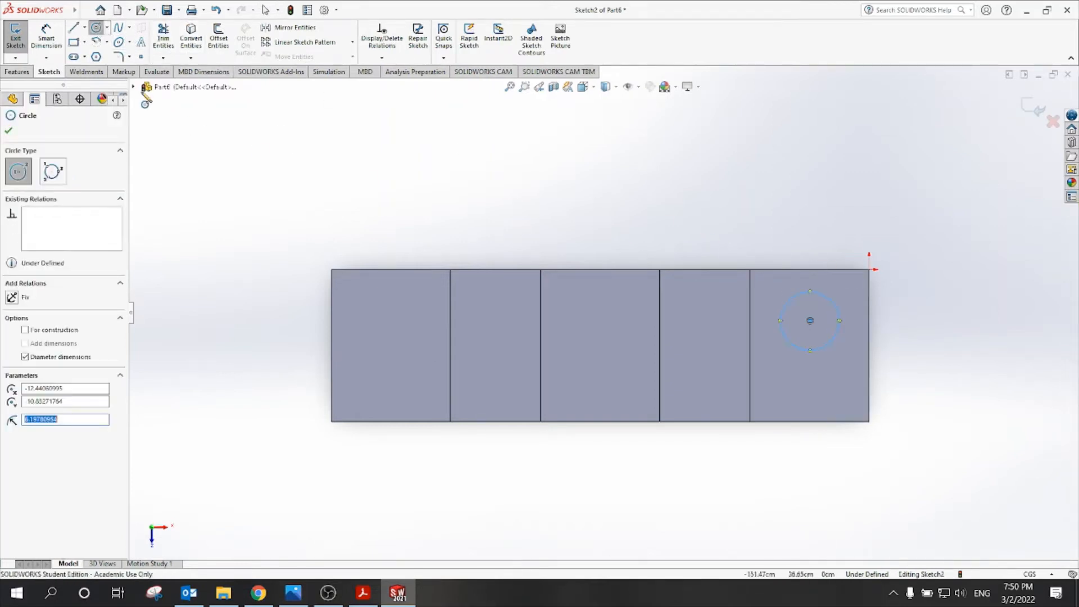
Dimension the circle's centre 13 cm from the foot's back edge and 13 cm from its outer end edge.
left_click(60, 42)
left_click(824, 271)
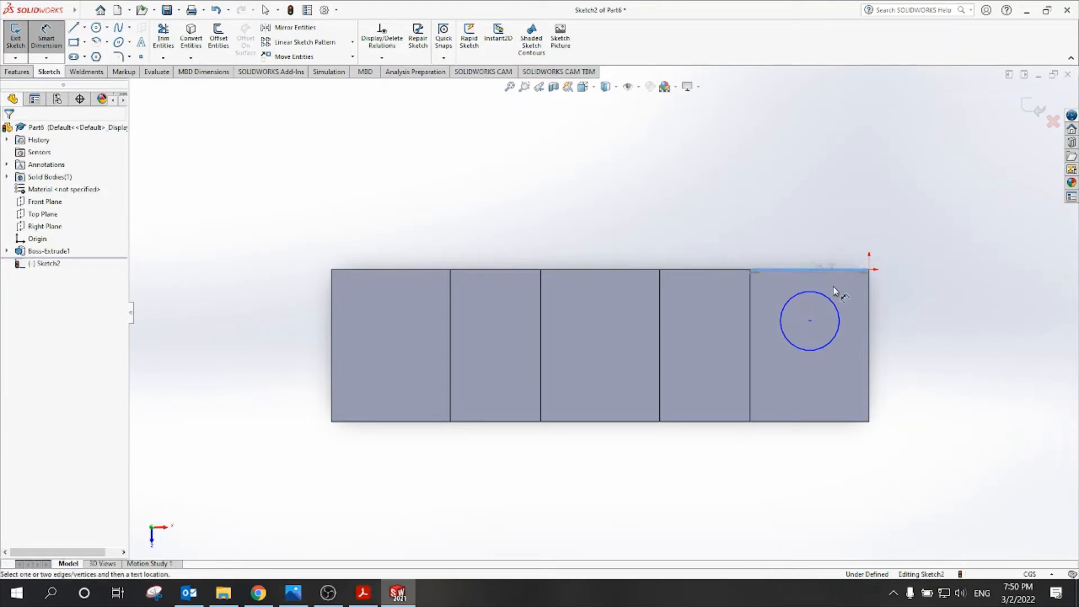
left_click(841, 309)
left_click(930, 303)
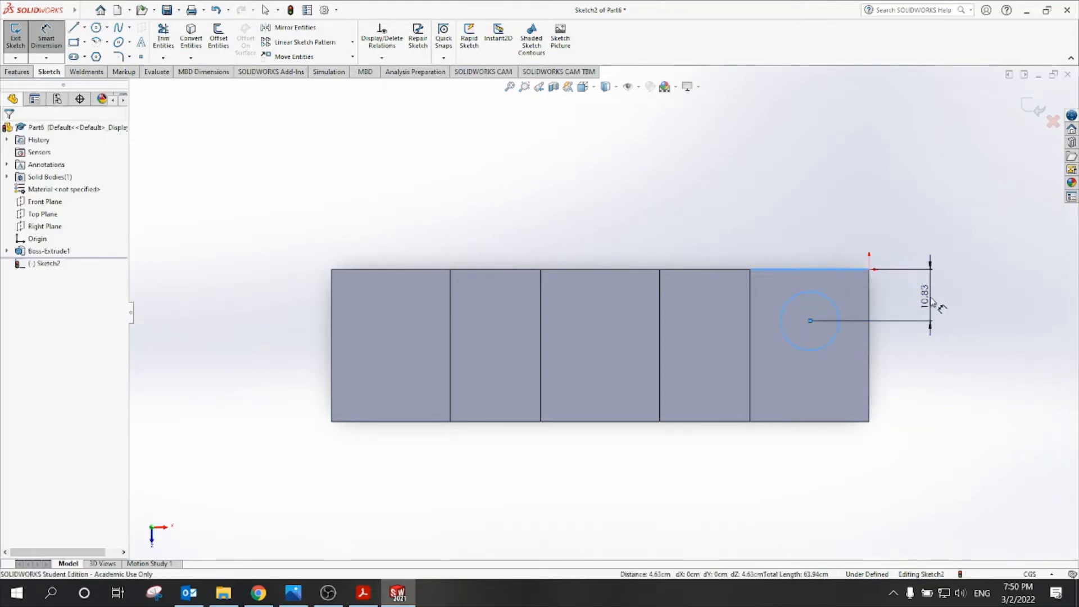
type("13")
key("Return")
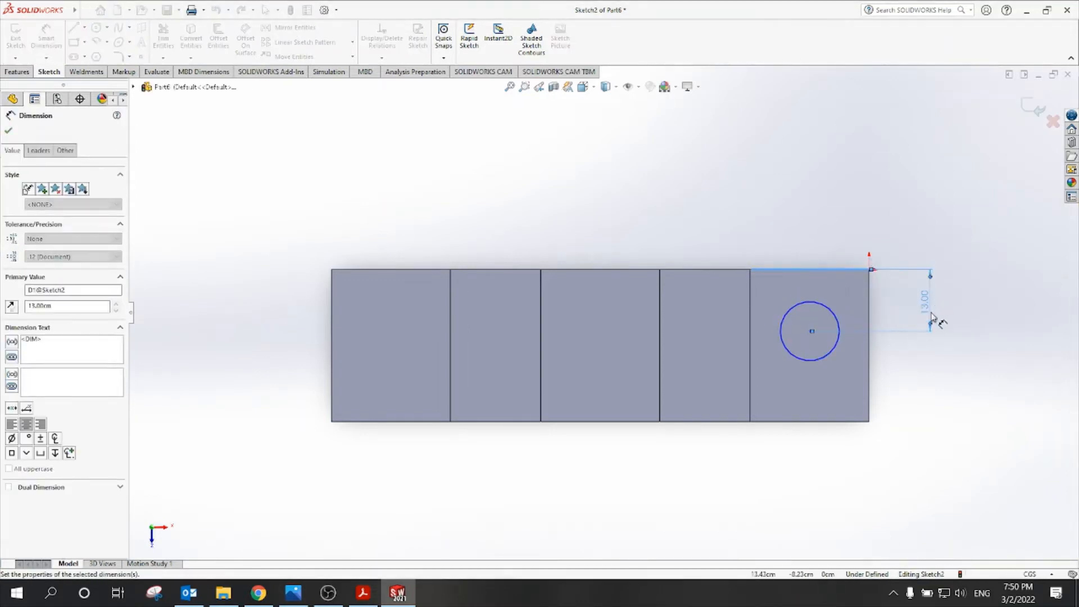
left_click(831, 355)
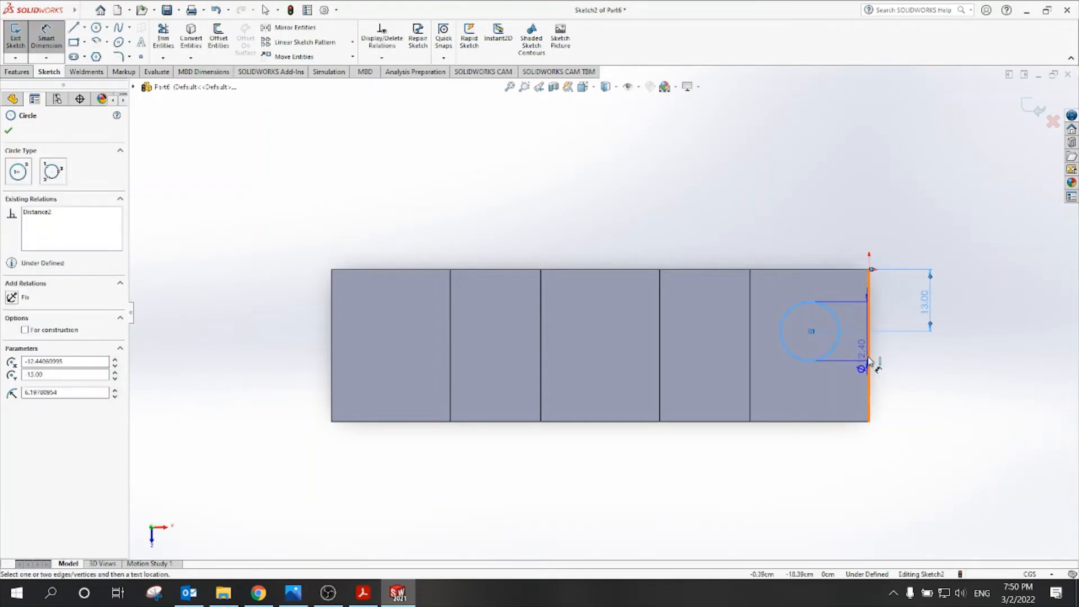
left_click(870, 364)
left_click(847, 476)
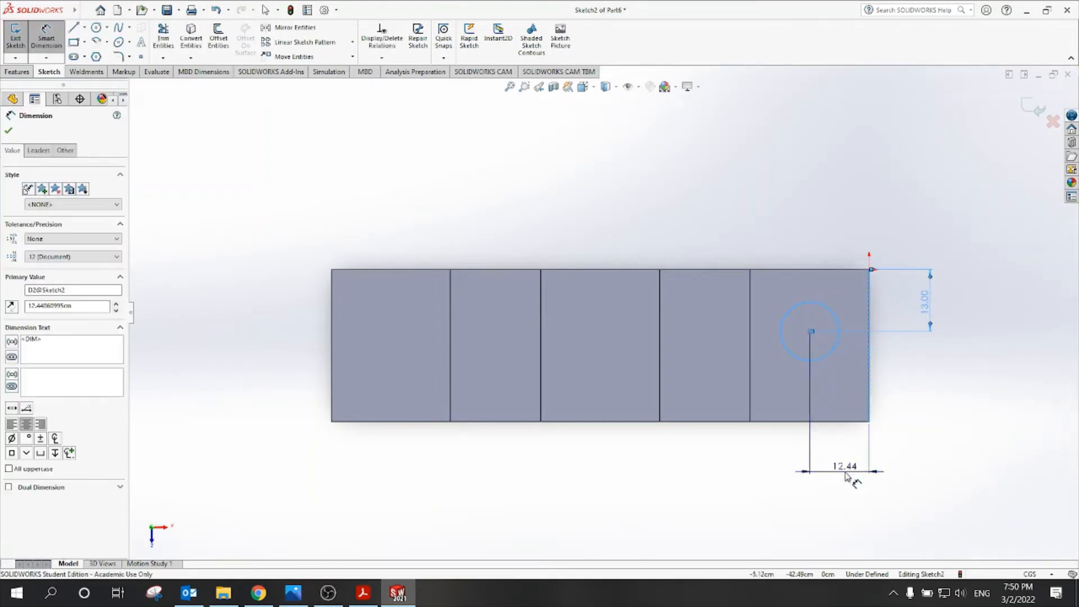
key("Return")
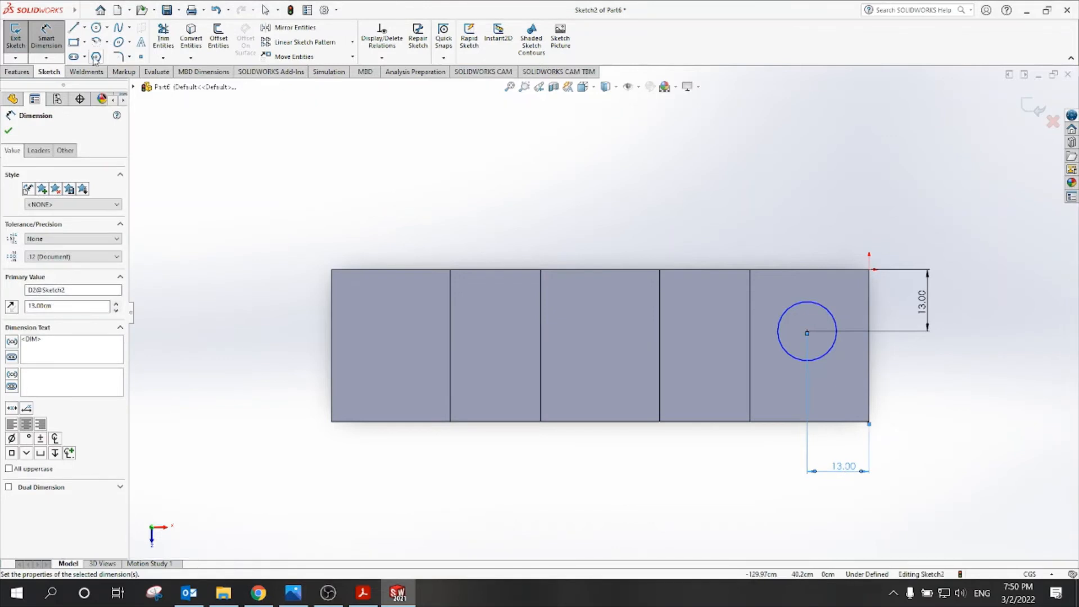
Dimension the right foot circle's diameter to 11 cm.
left_click(802, 304)
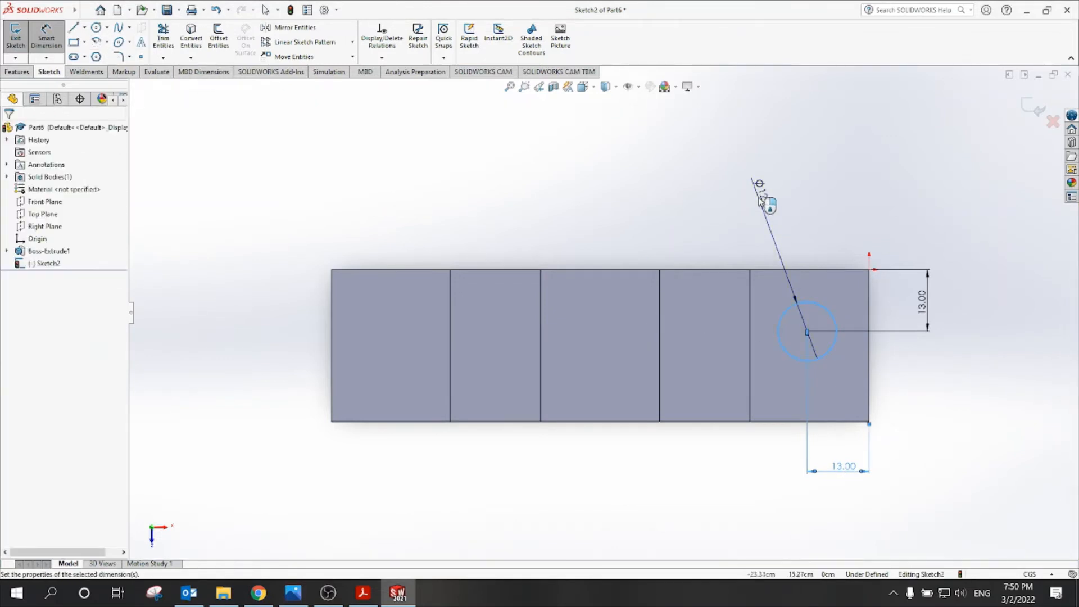
left_click(760, 194)
type("11")
key("Return")
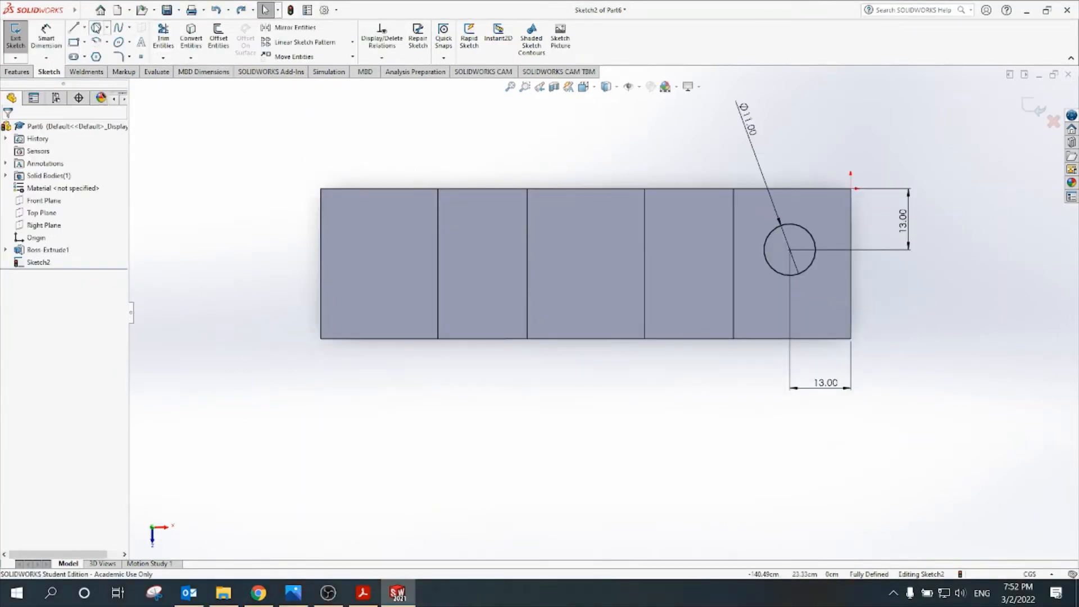
Sketch a second circle on the left foot, level with the first one, and dimension its diameter to 11 cm.
left_click(96, 28)
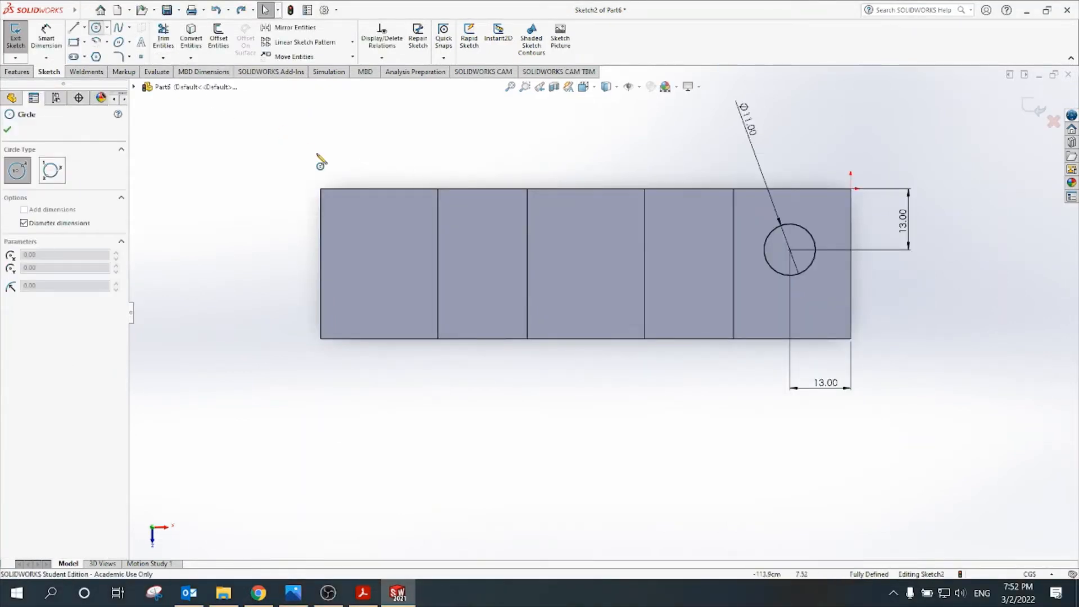
left_click(387, 249)
left_click(387, 218)
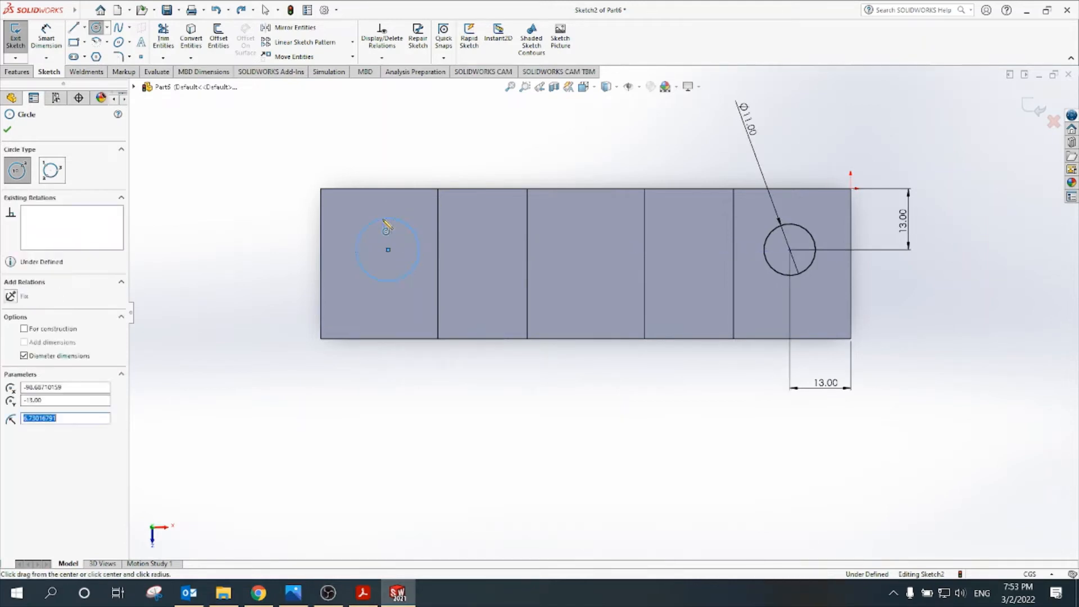
left_click(48, 37)
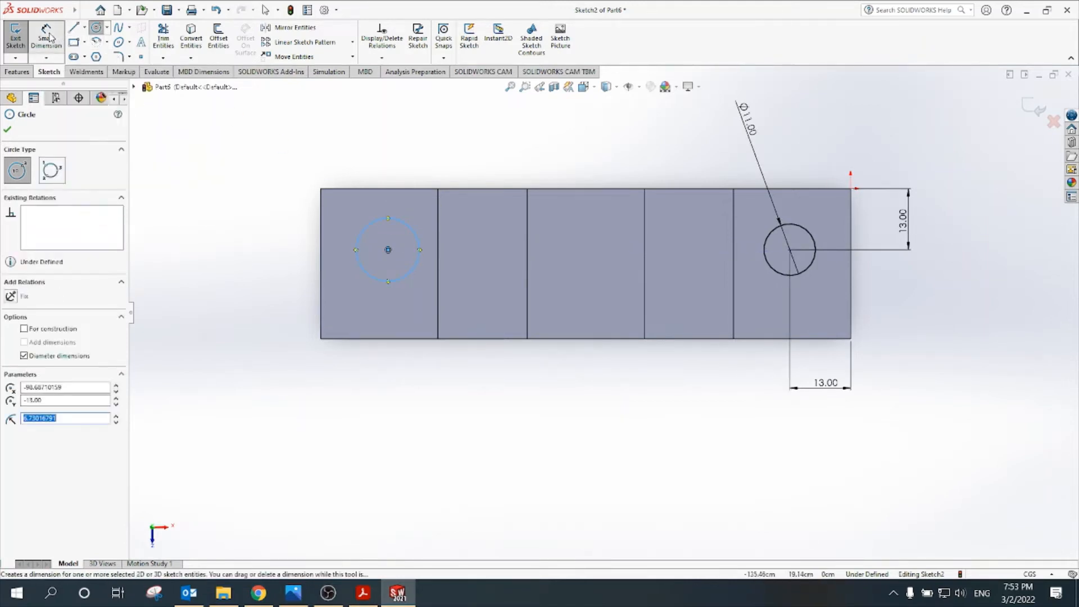
left_click(377, 220)
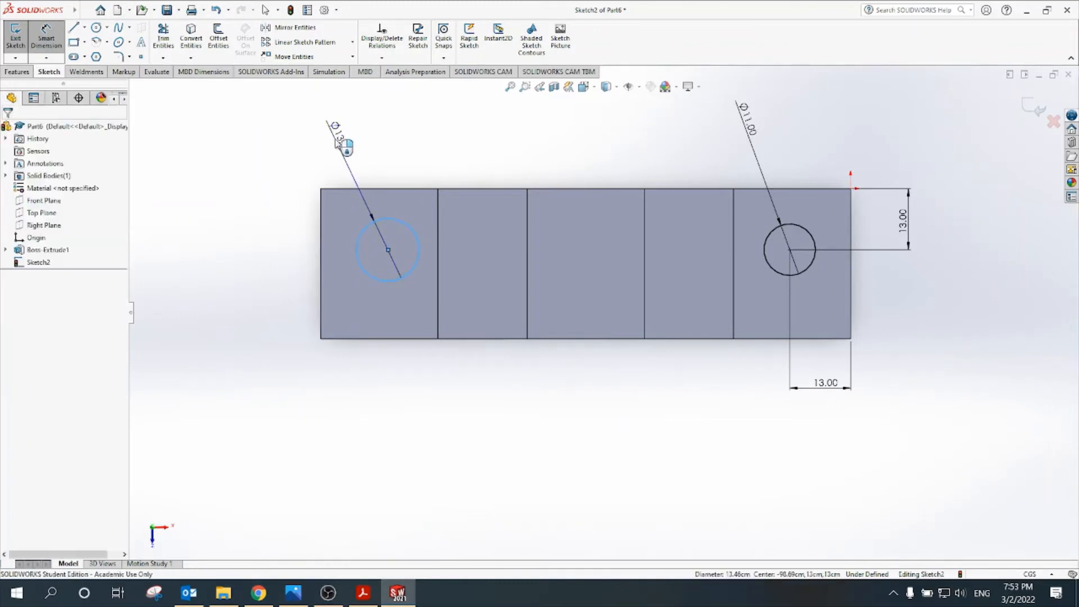
left_click(337, 143)
type("11")
key("Return")
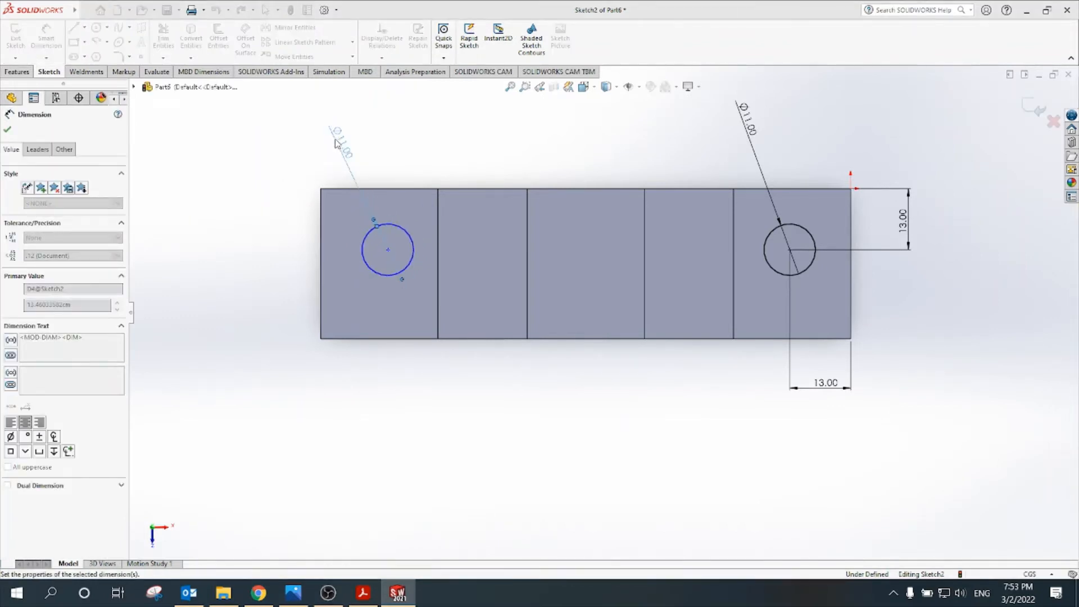
Dimension the left foot circle's centre 13 cm from the back edge and 13 cm from the outer end edge.
left_click(399, 221)
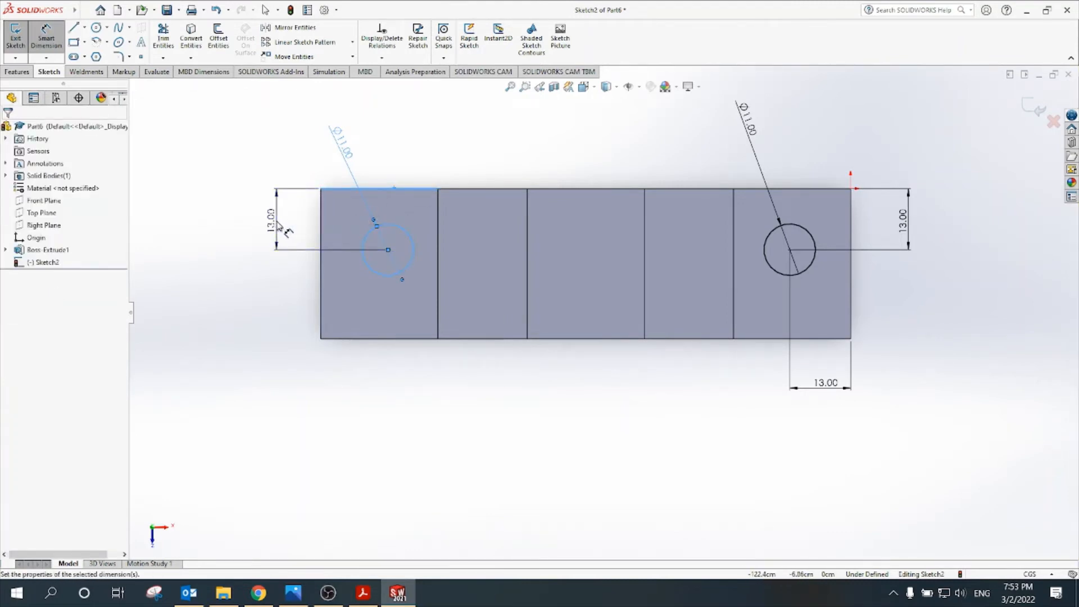
left_click(278, 223)
key("Return")
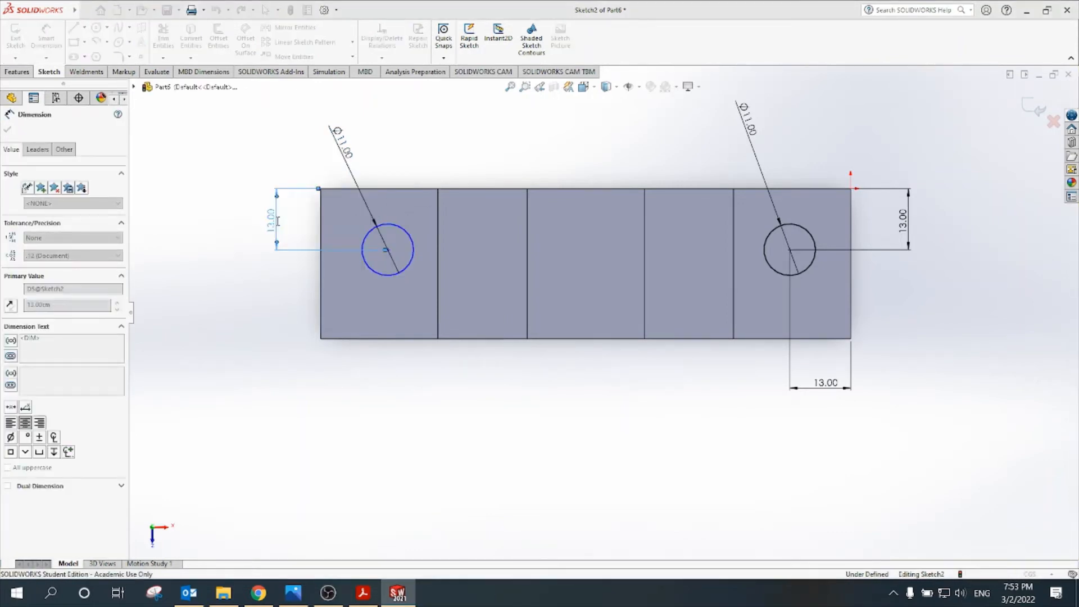
left_click(369, 270)
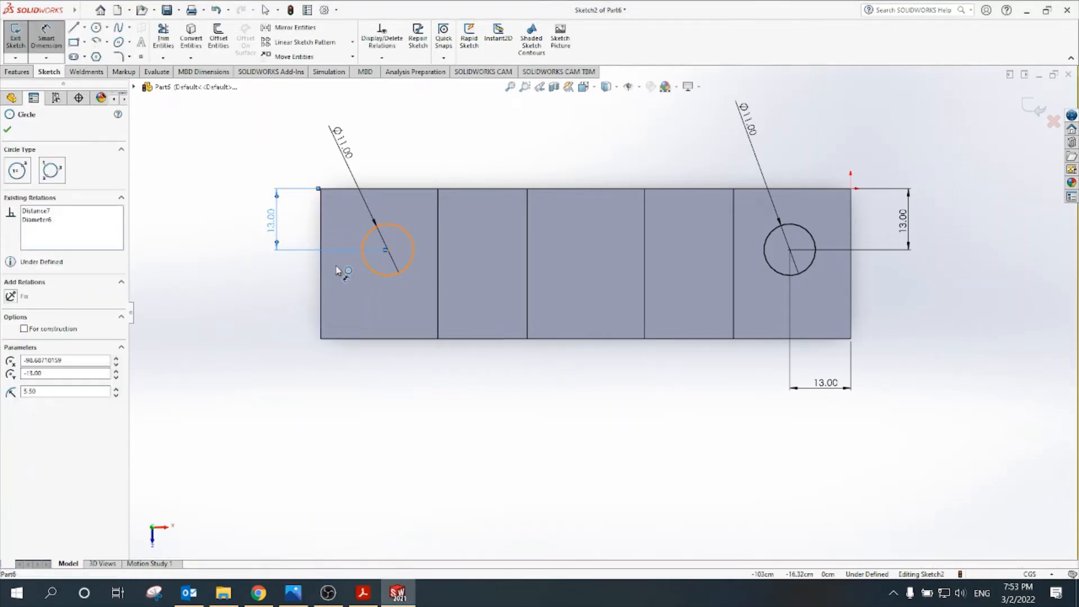
left_click(321, 283)
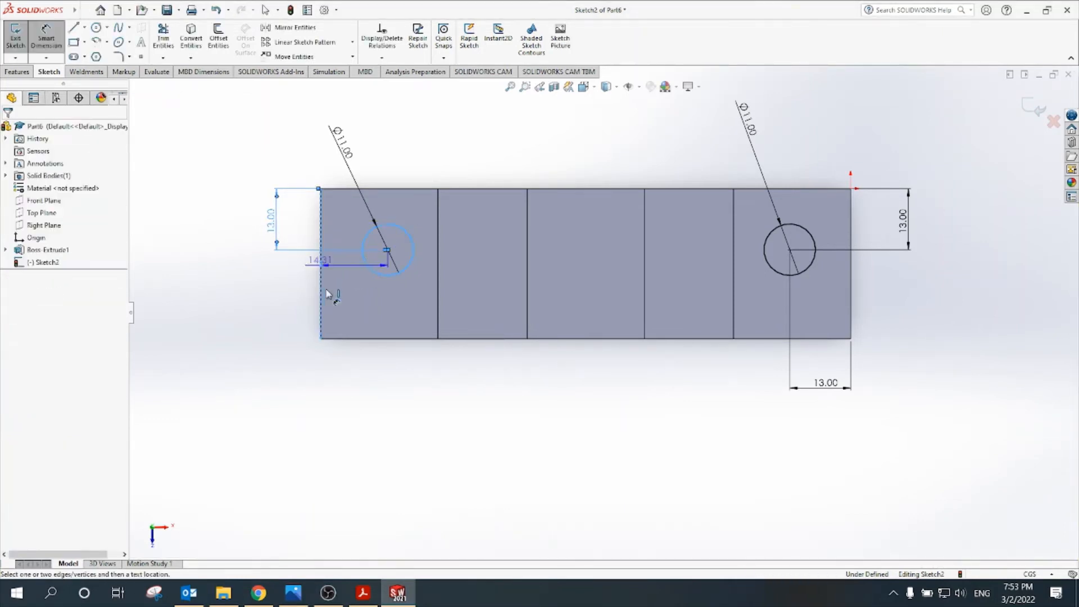
left_click(344, 382)
type("13")
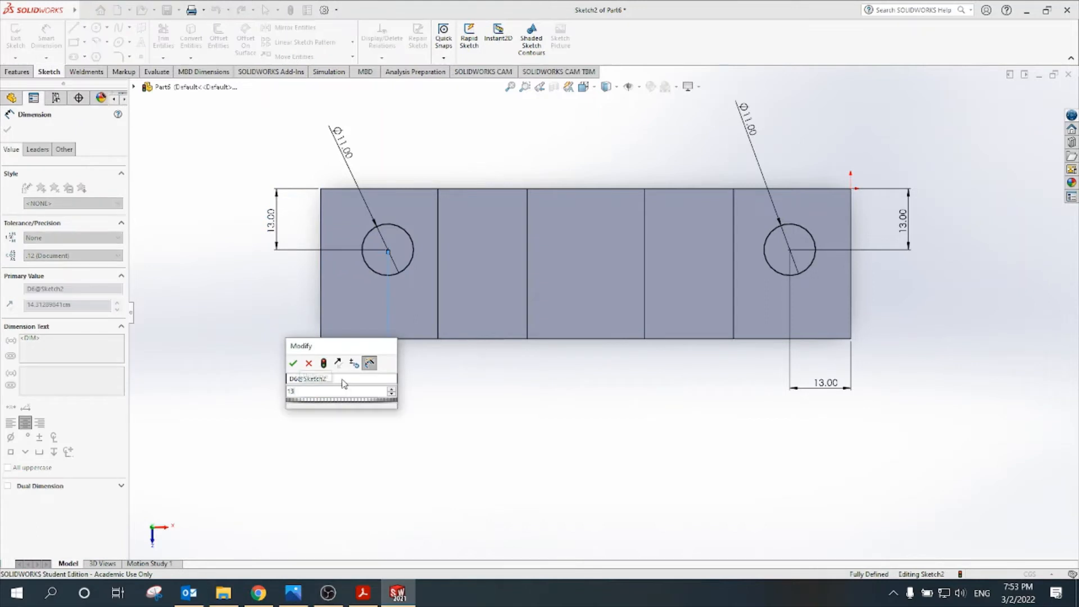
key("Return")
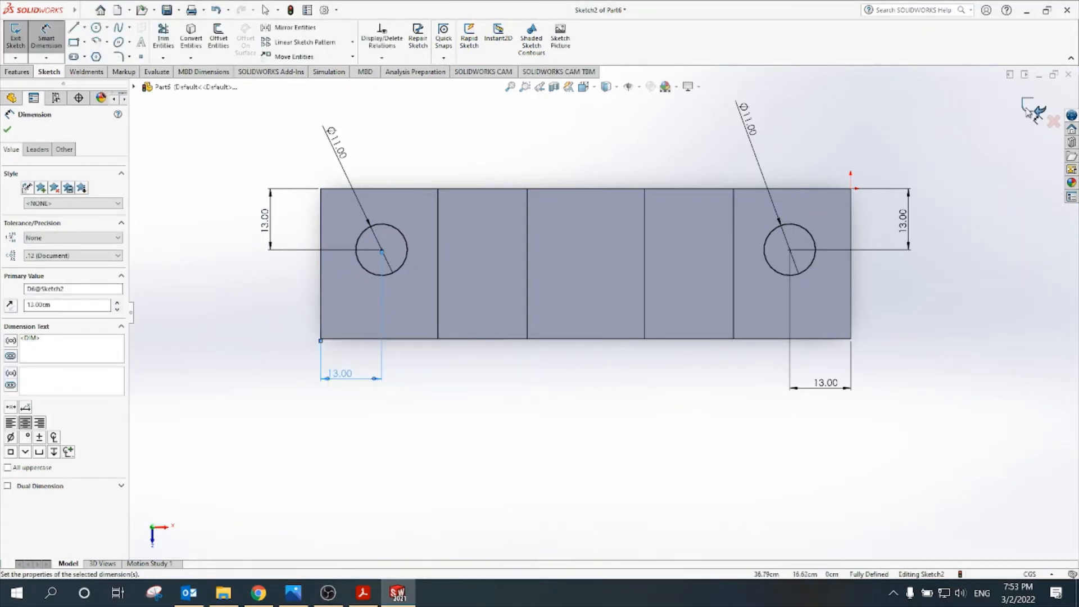
Close the foot-hole sketch and cut both 11 cm circles down through the feet with a 32 cm blind Extruded Cut.
left_click(1033, 108)
key("ctrl+7")
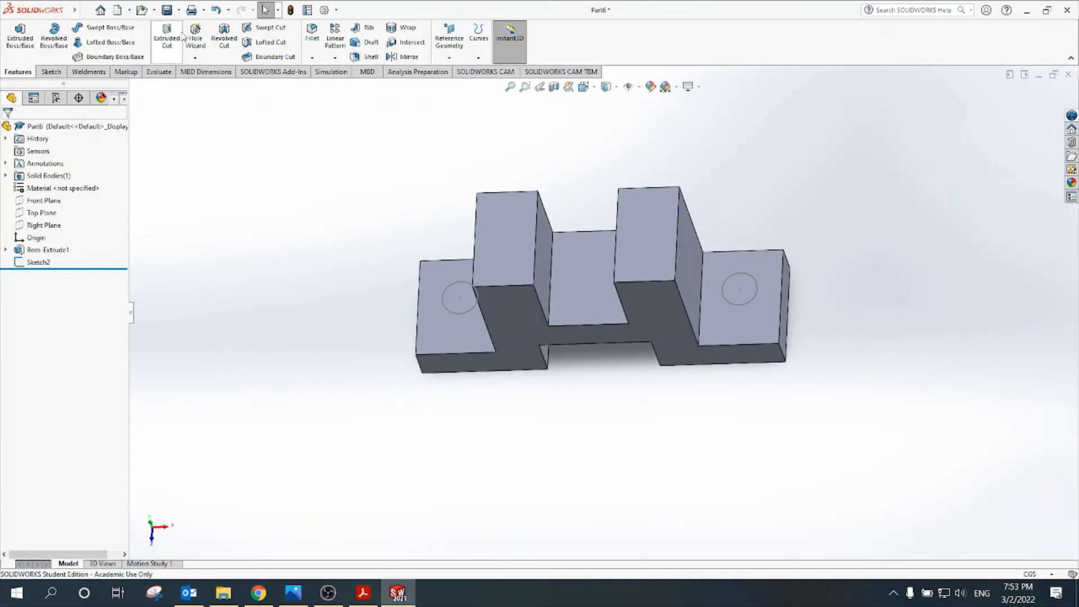
left_click(167, 35)
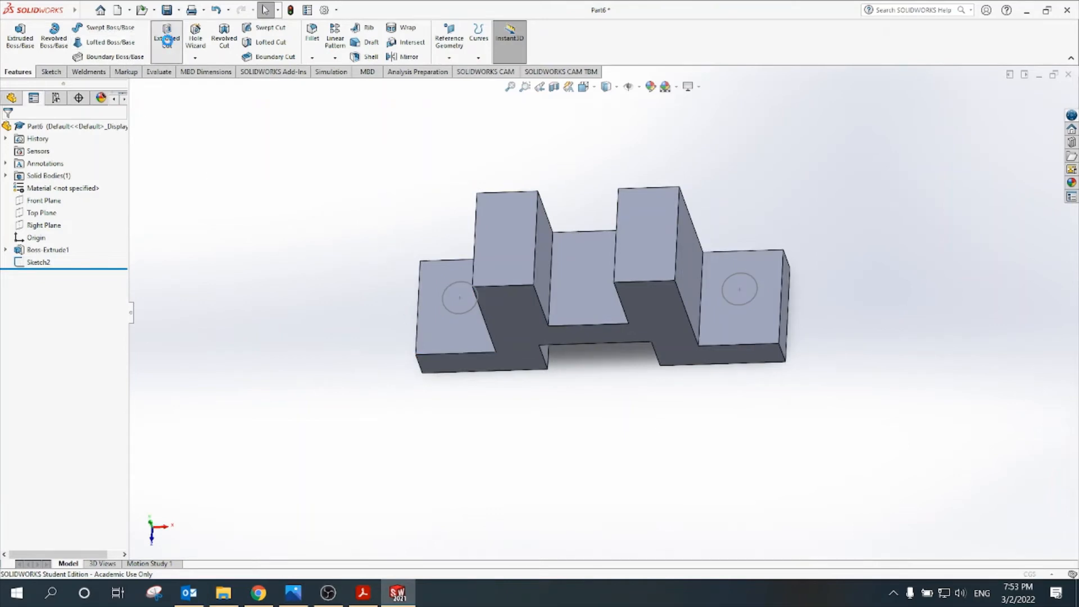
left_click(758, 294)
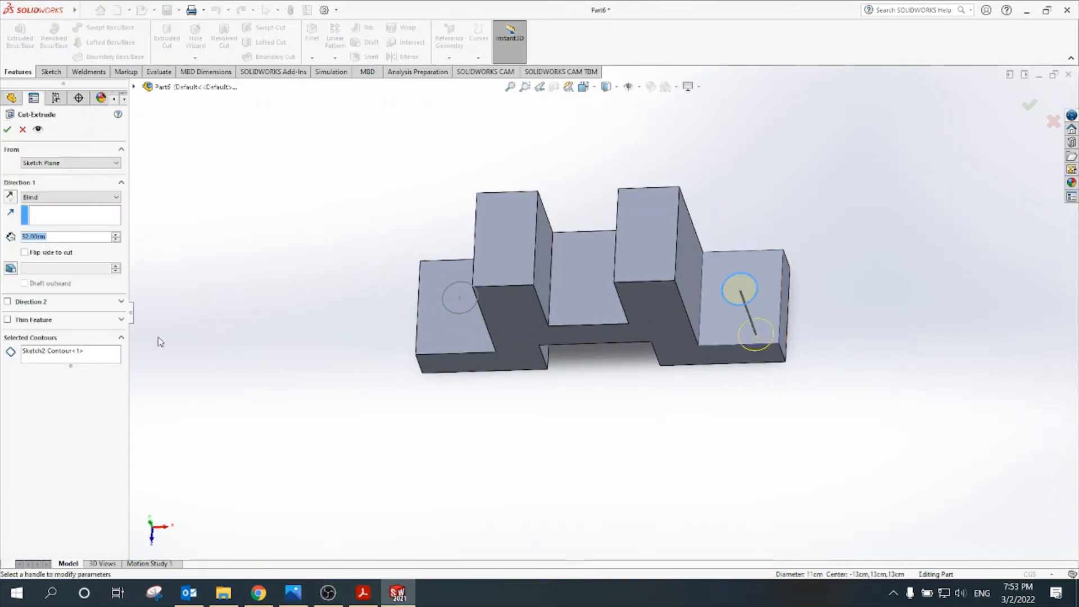
left_click(43, 359)
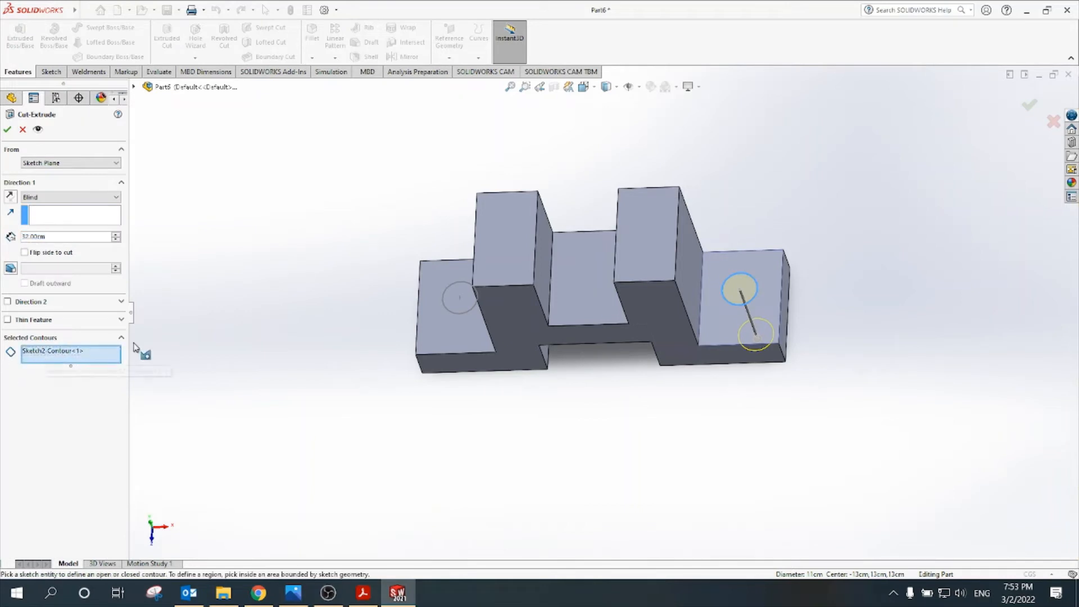
left_click(459, 315)
mouse_move(450, 365)
middle_mouse_down()
mouse_move(669, 428)
mouse_move(630, 449)
middle_mouse_up()
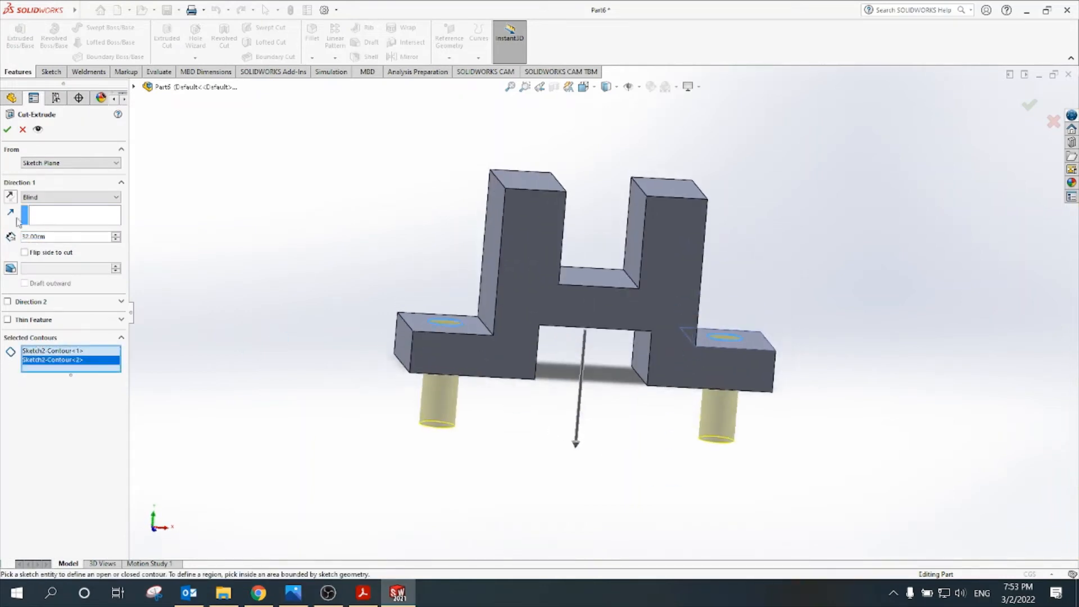
left_click(8, 127)
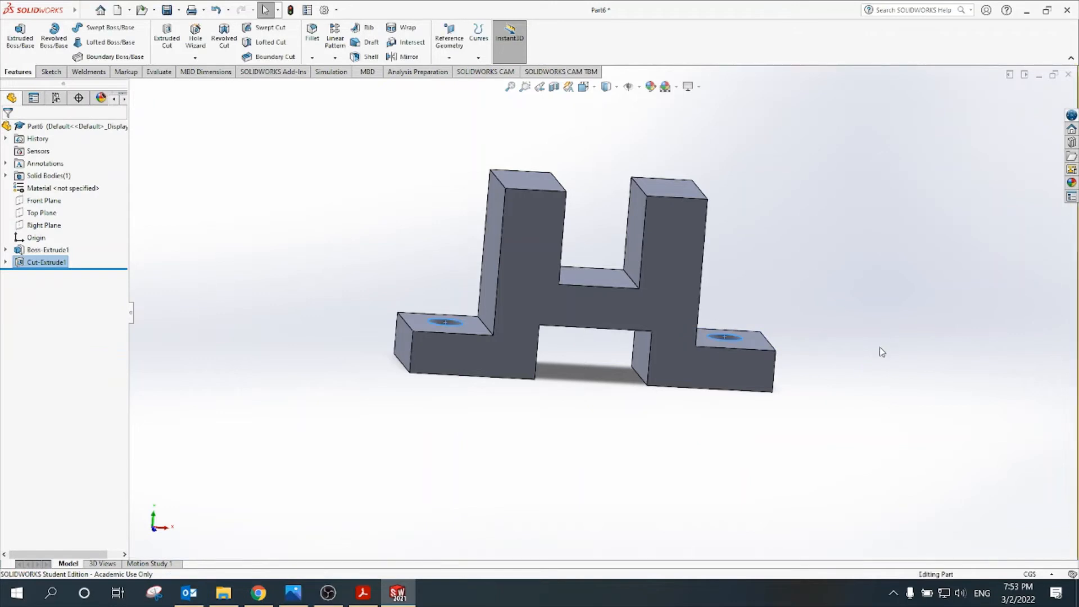
Inspect the two foot holes and compare the bracket's feet with the Tut 4.pdf drawing.
middle_click_drag(879, 346, 714, 354)
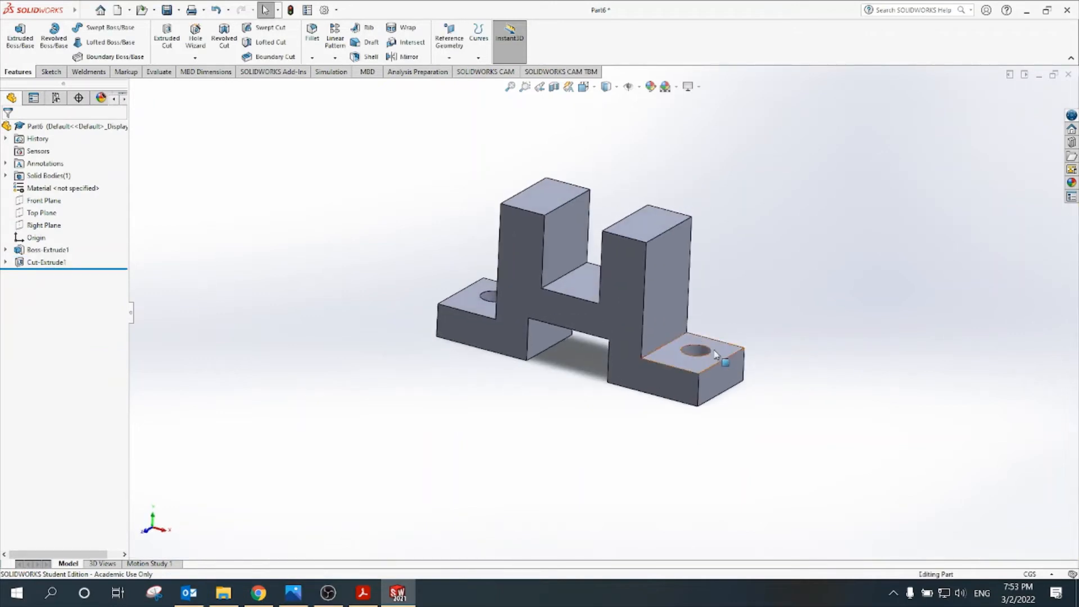
scroll(707, 391, "down", 2)
left_click(363, 592)
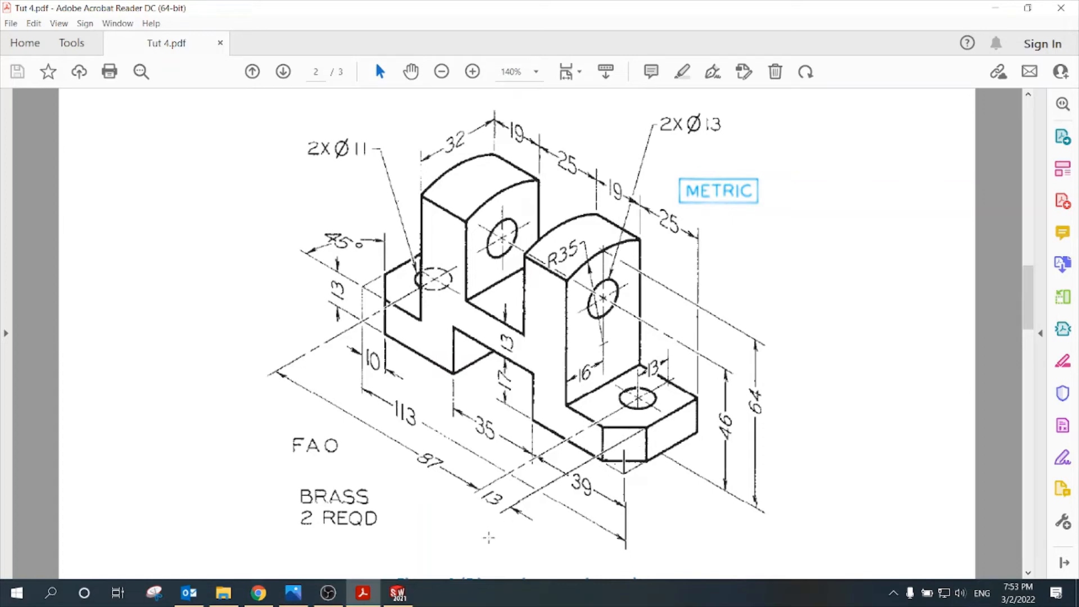
left_click(397, 593)
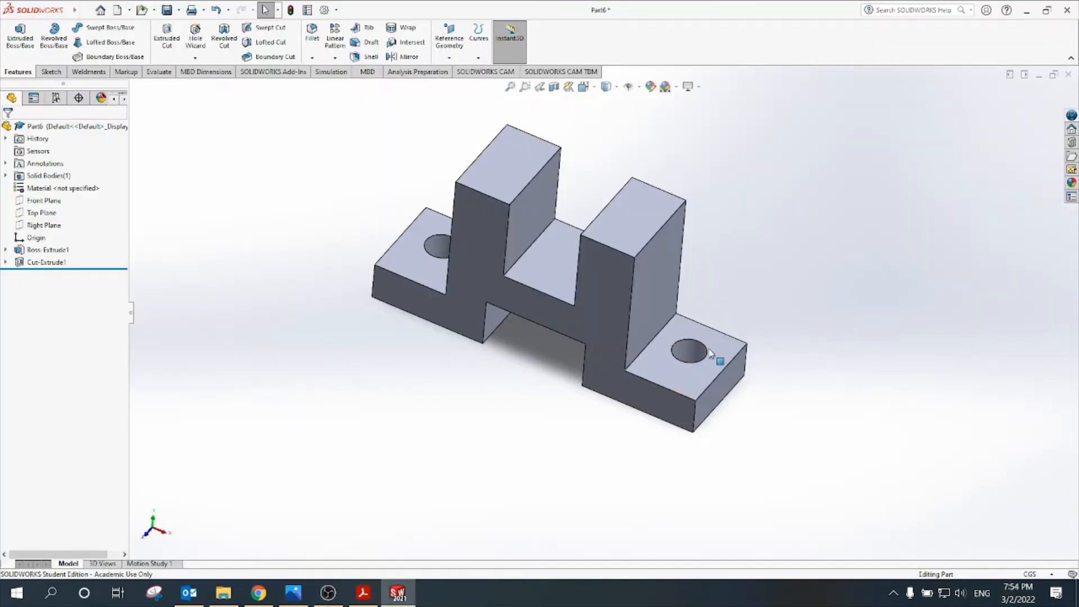
left_click(692, 385)
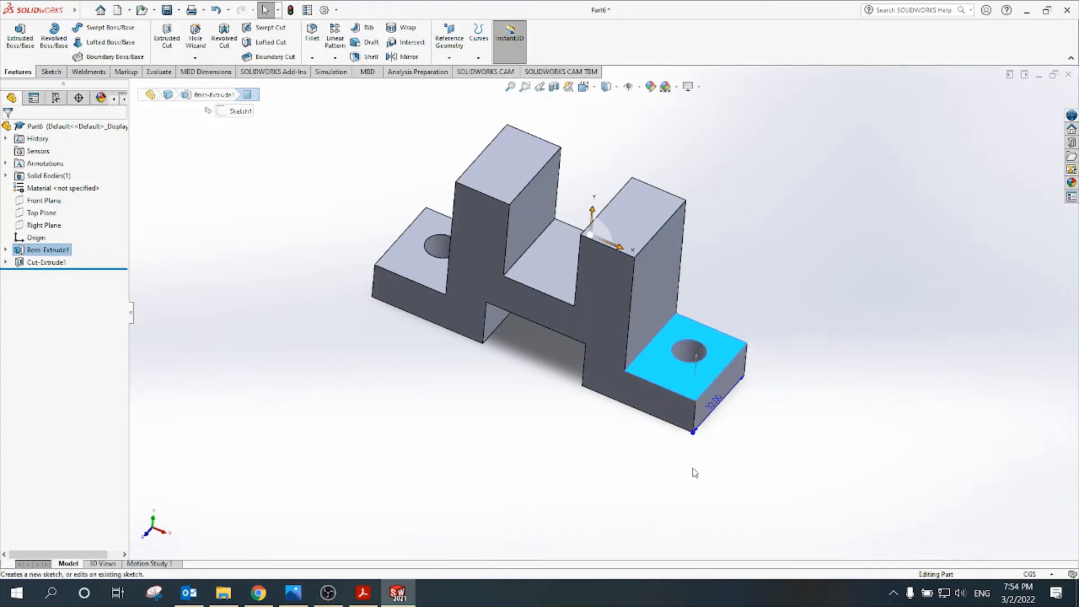
left_click(801, 320)
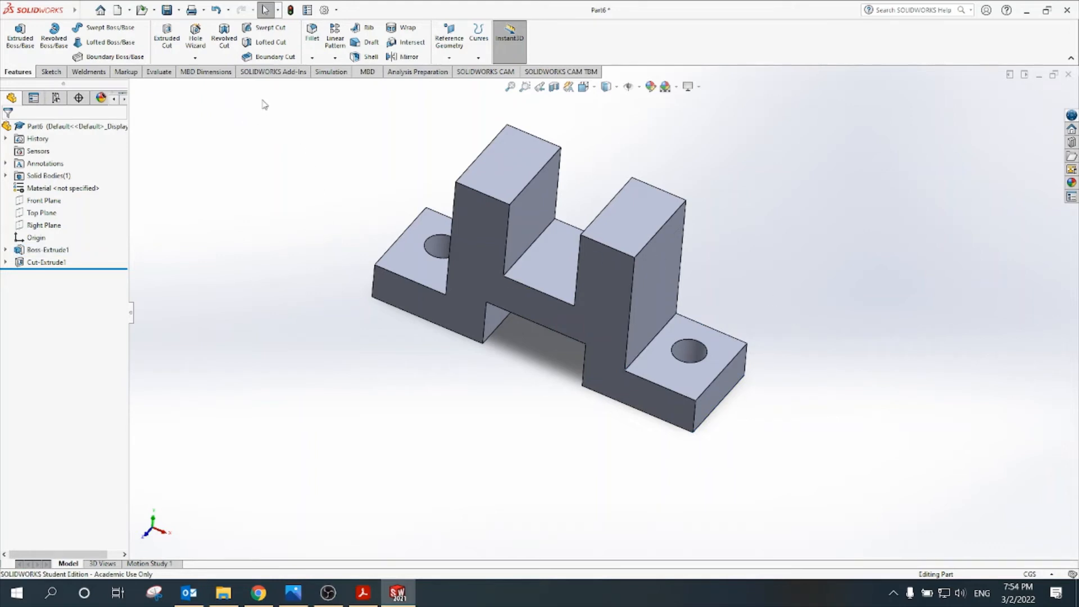
Set up an angle-distance chamfer with a 10 cm distance and a 45° angle, consulting the Tut 4.pdf drawing.
left_click(311, 57)
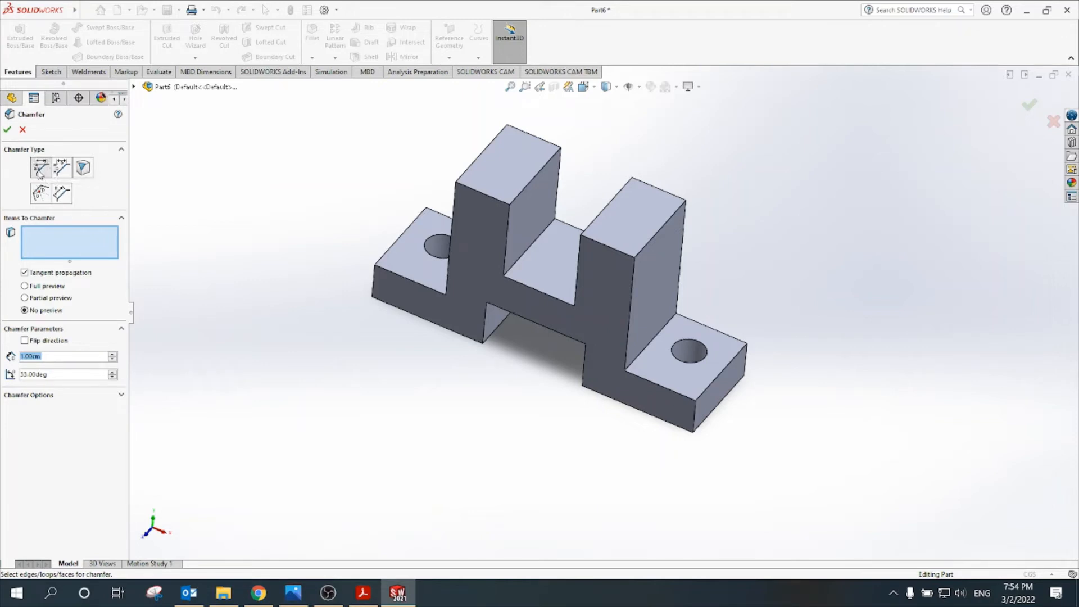
left_click(362, 592)
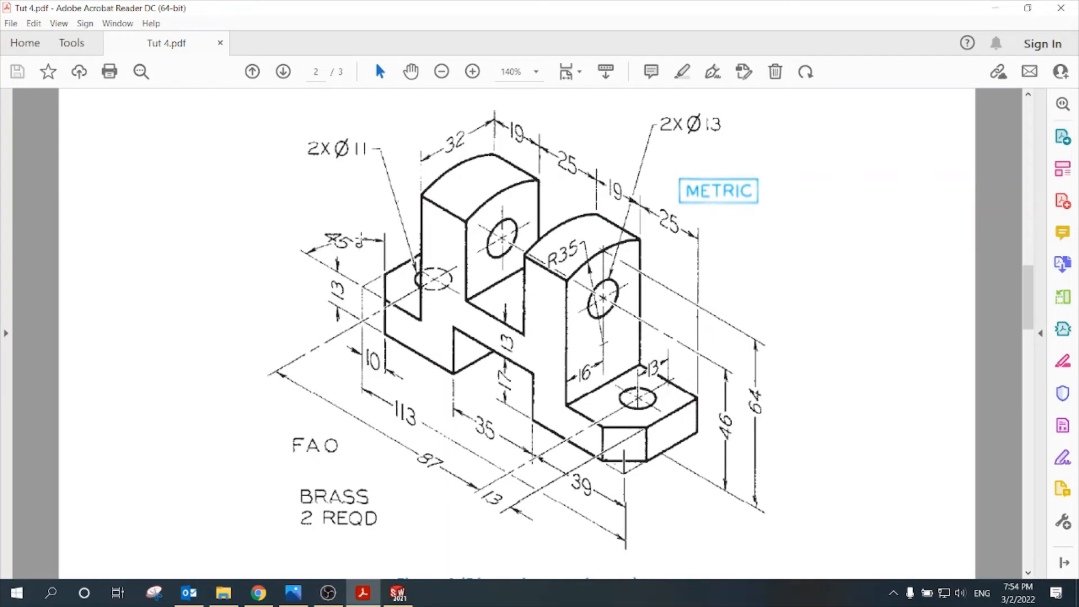
left_click(397, 593)
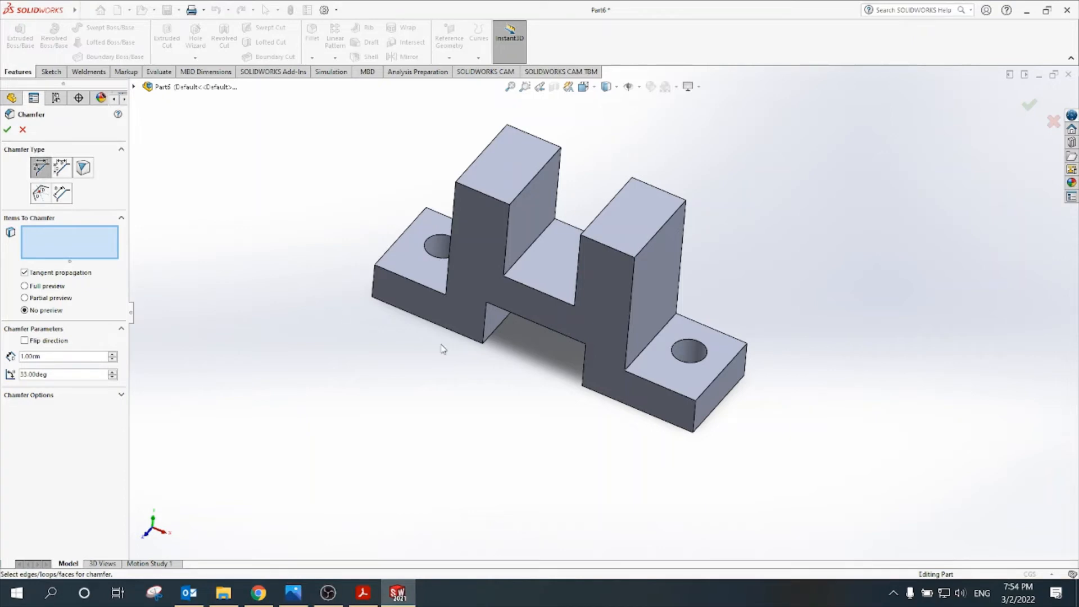
double_click(48, 356)
type("10")
key("Return")
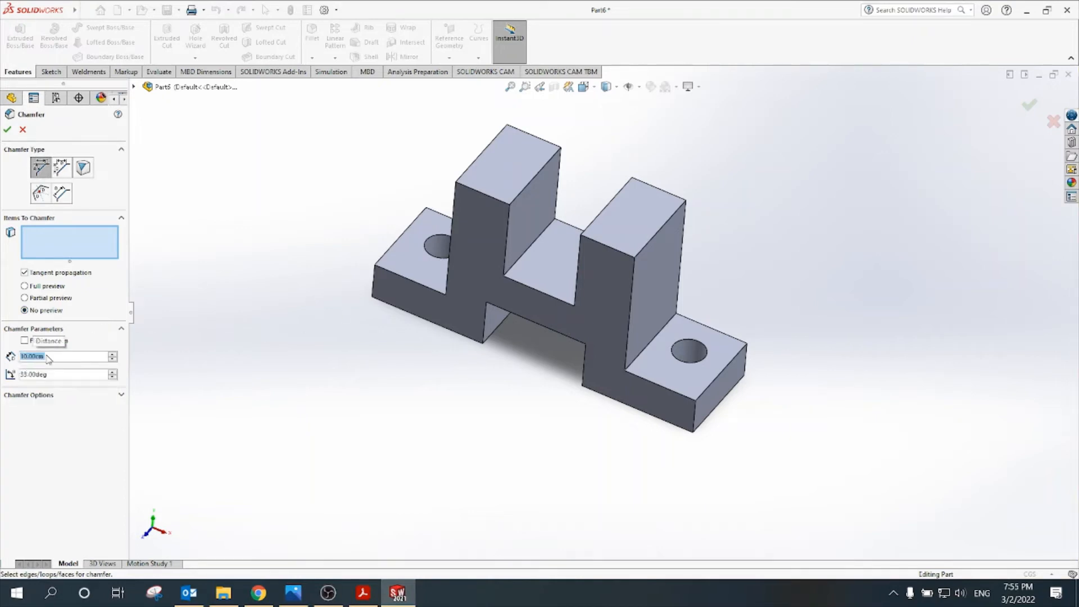
double_click(52, 375)
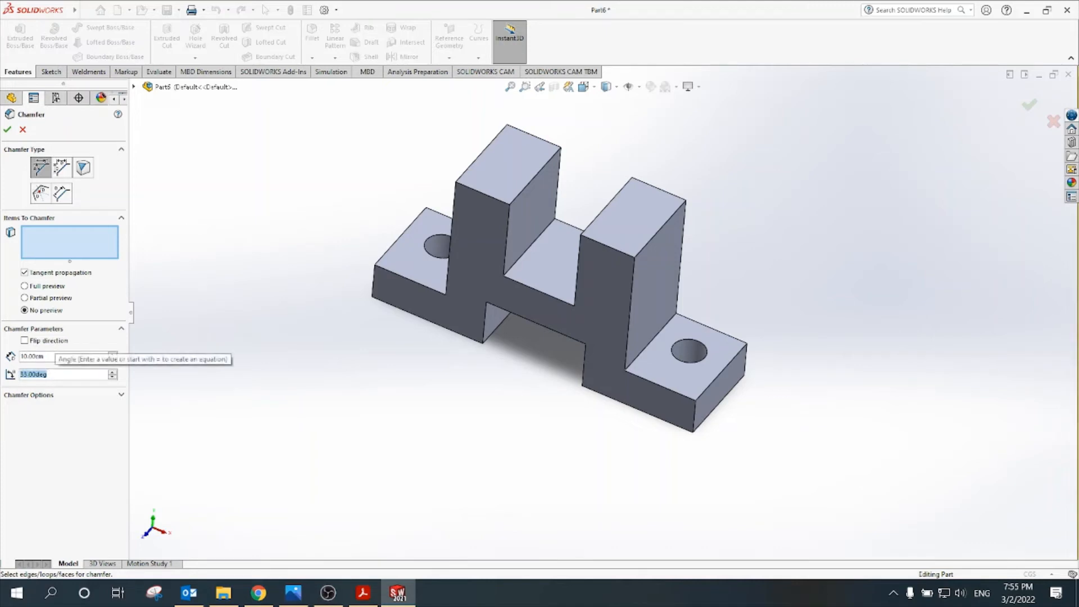
type("45")
key("Return")
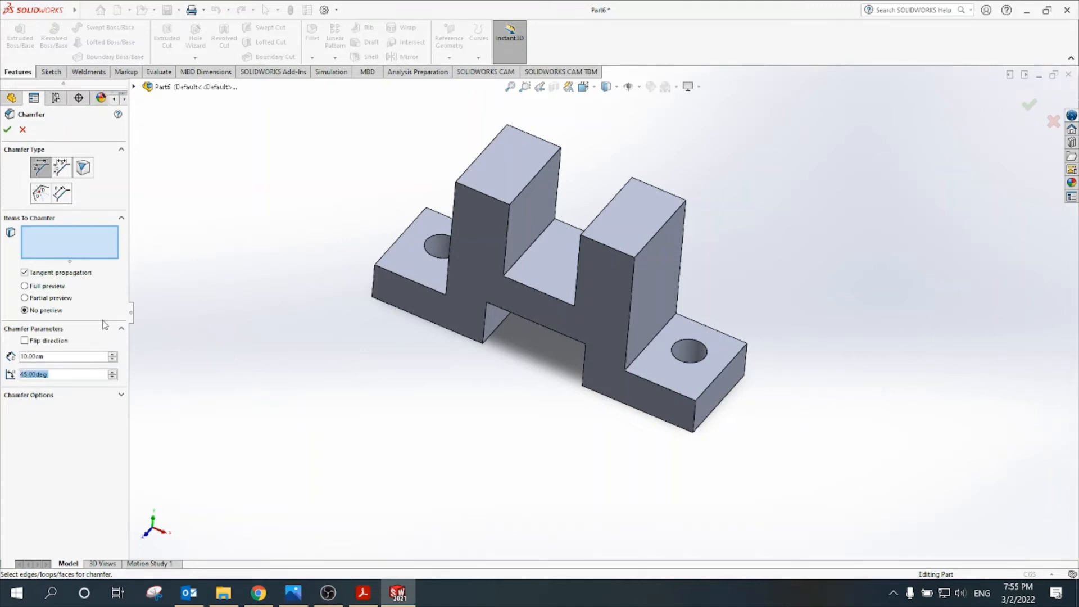
Apply the chamfer to the front outer vertical edges of both the right and left feet.
left_click(48, 243)
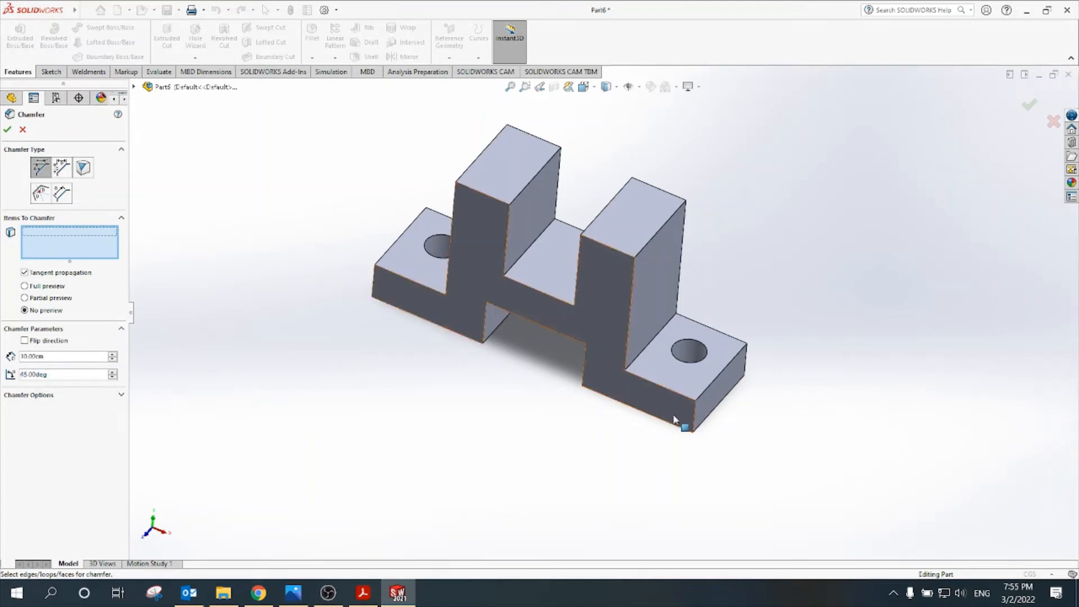
scroll(694, 429, "down", 5)
left_click(644, 320)
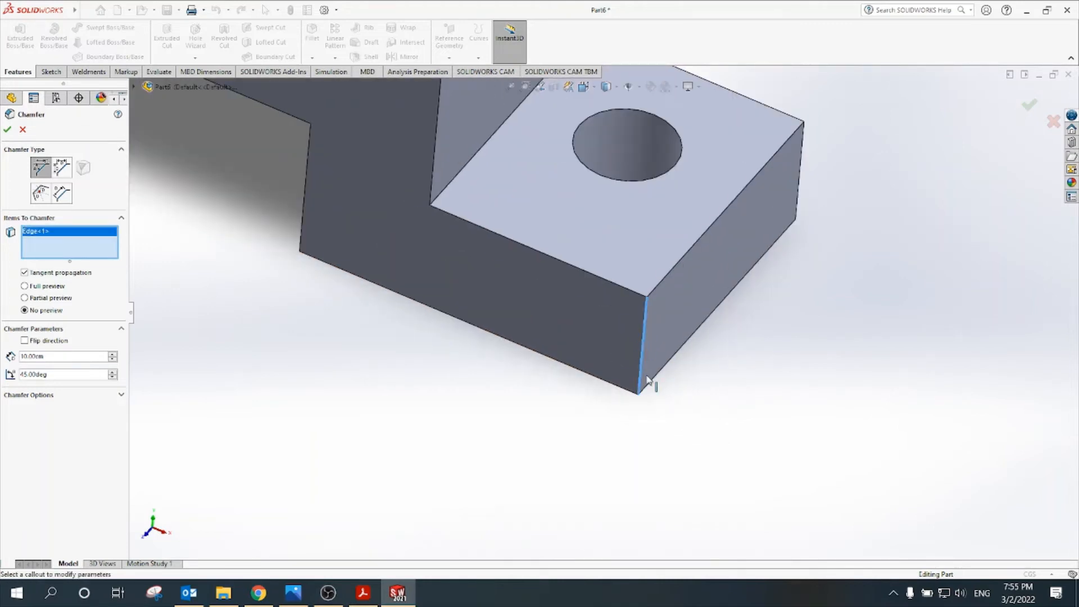
scroll(646, 394, "up", 5)
middle_click_drag(573, 394, 601, 388)
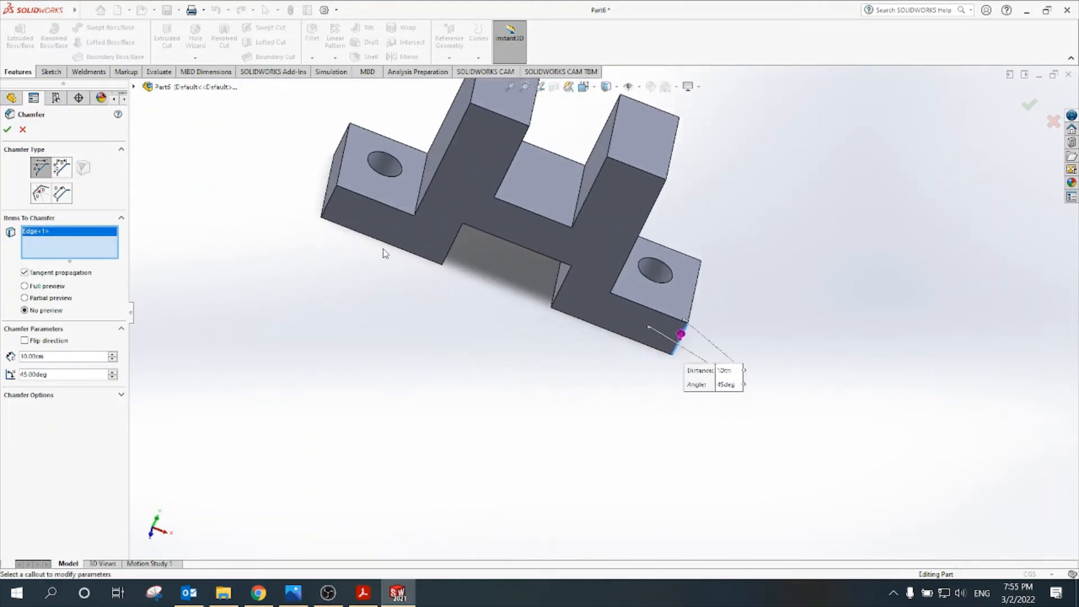
scroll(330, 223, "down", 5)
left_click(335, 155)
scroll(397, 335, "up", 6)
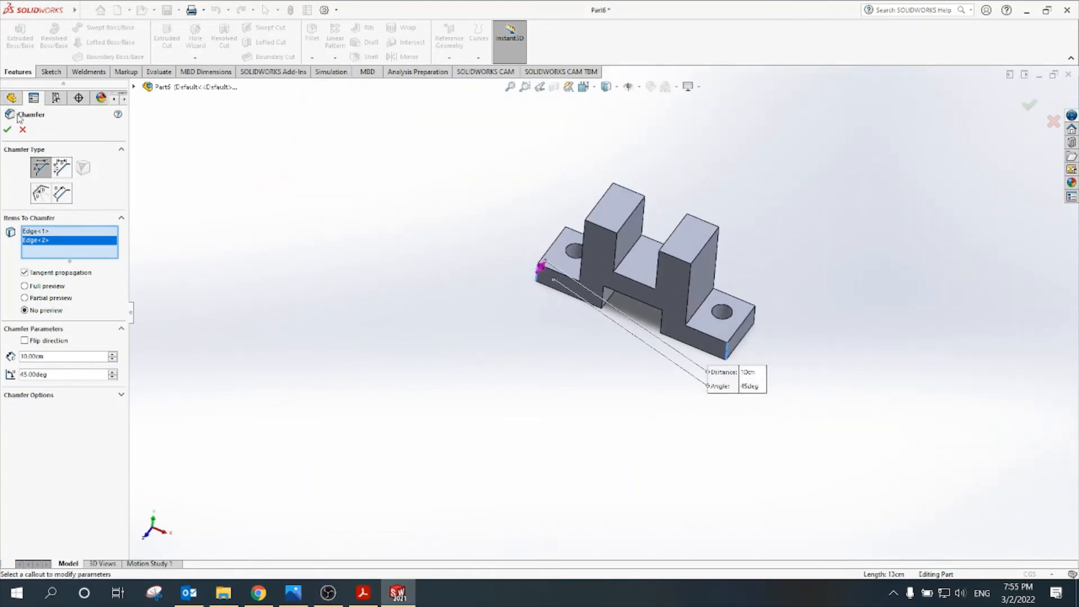
left_click(7, 130)
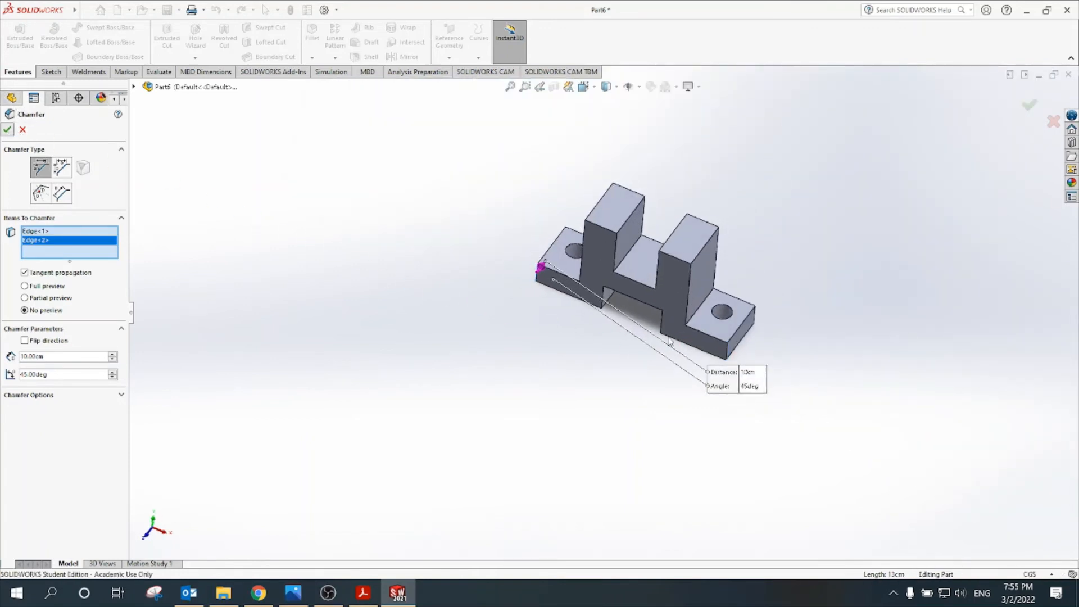
scroll(762, 273, "down", 4)
left_click(787, 324)
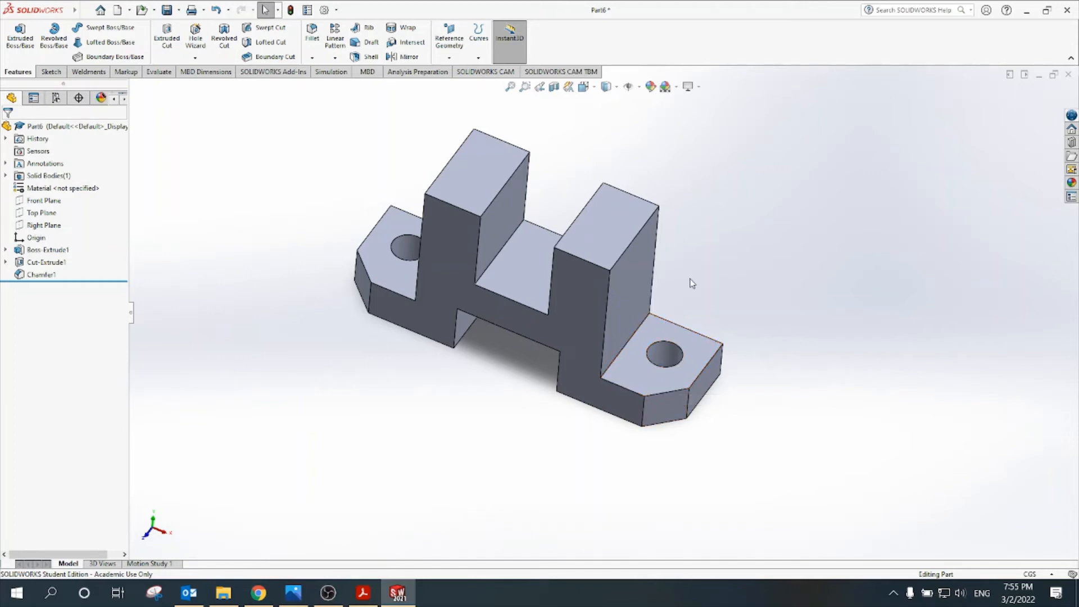
Consult the uprights in the Tut 4.pdf drawing, start a sketch on the right upright's outer side face and show it in Right view.
middle_click_drag(797, 336, 772, 267)
left_click(363, 592)
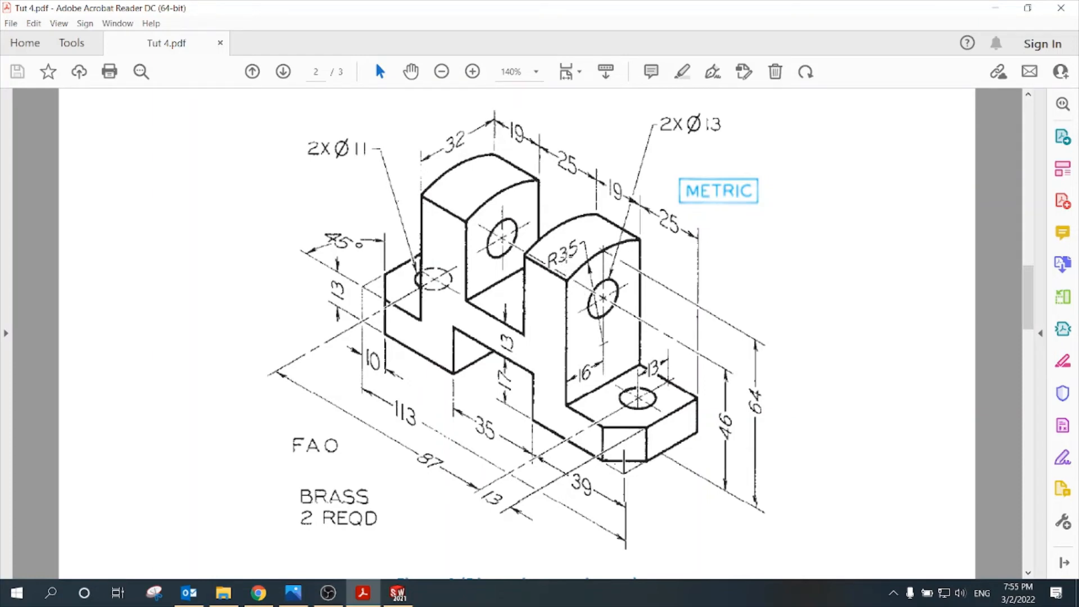
left_click(397, 593)
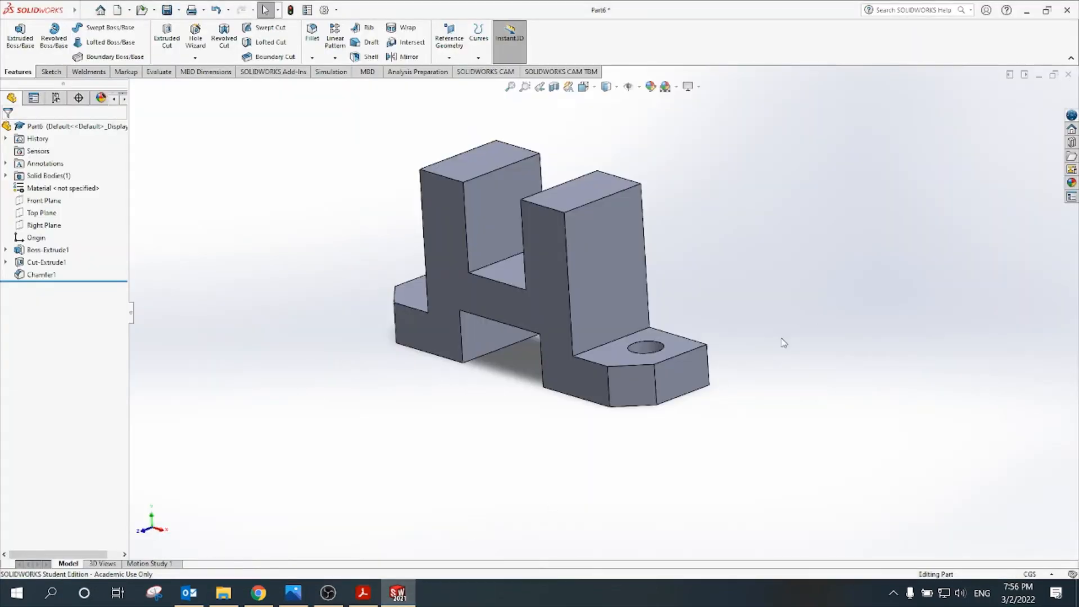
left_click(631, 224)
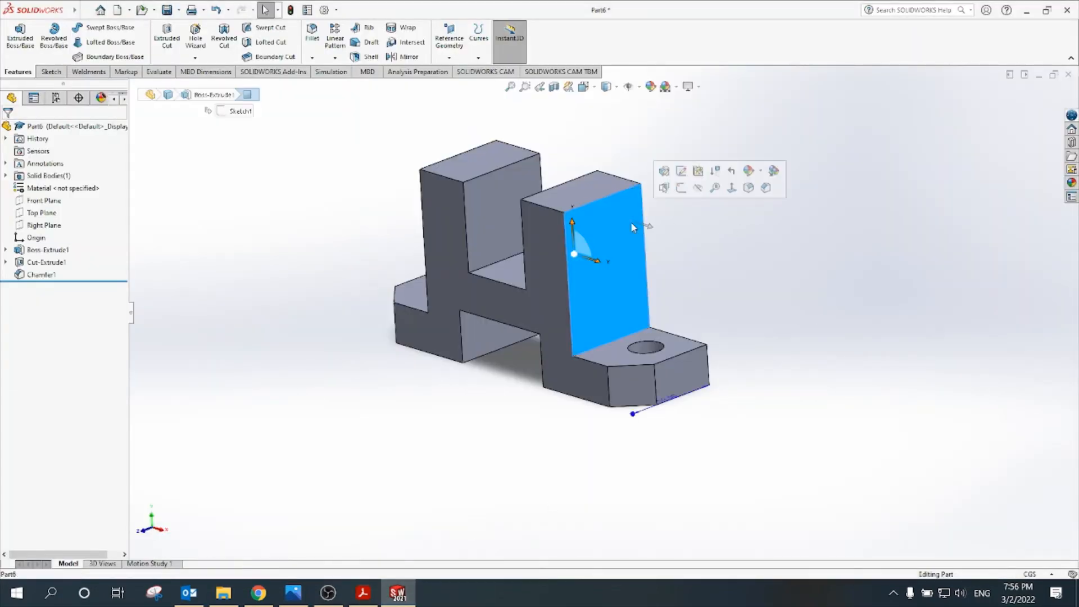
left_click(681, 190)
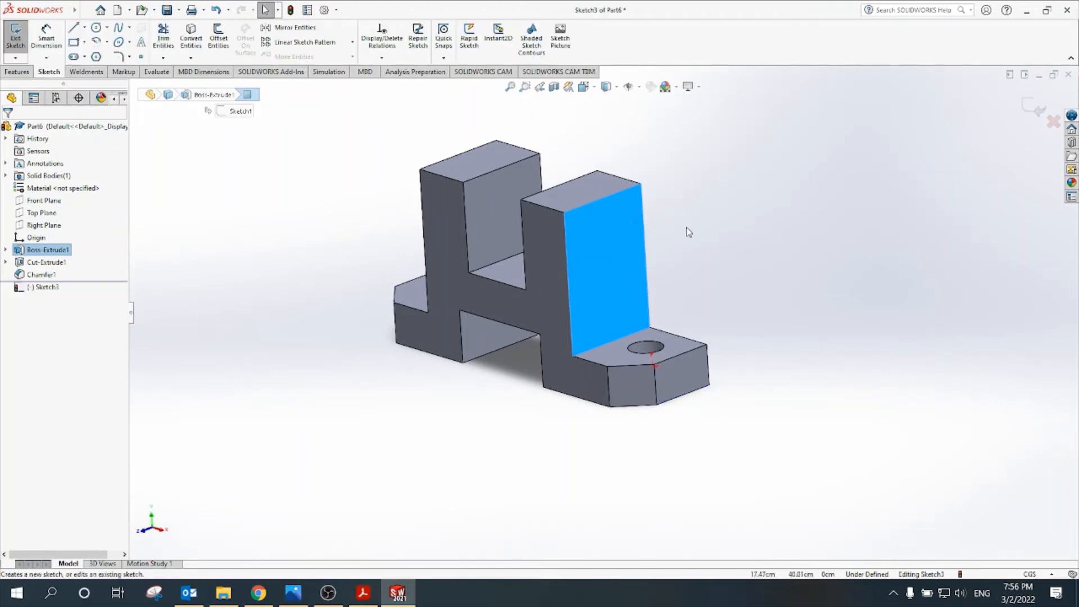
left_click(595, 88)
left_click(616, 134)
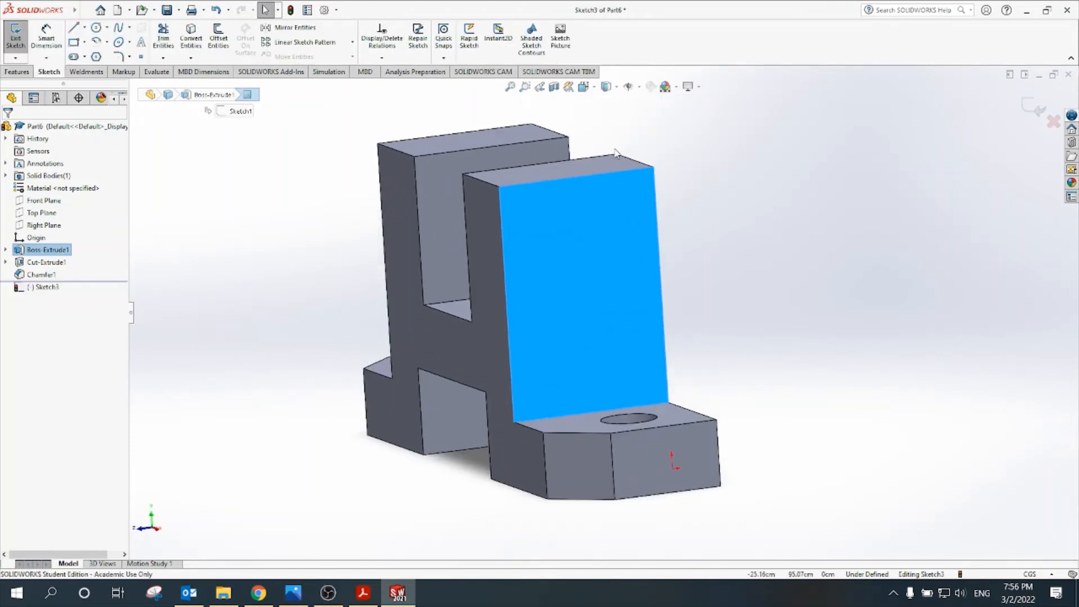
left_click(695, 157)
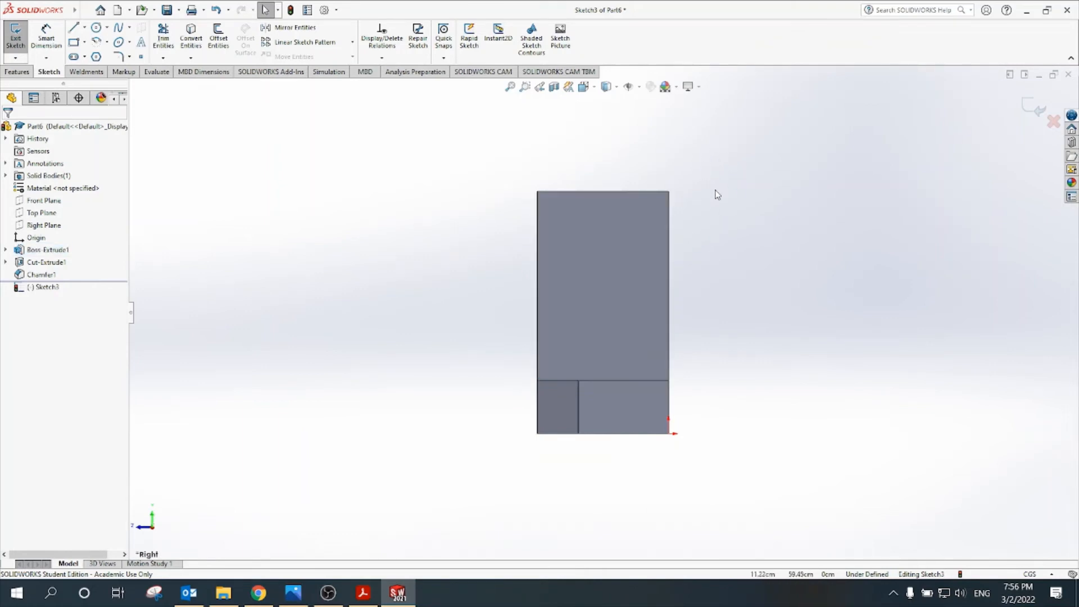
Sketch a horizontal centerline above the upright's top edge, extending beyond both of its sides.
left_click(87, 29)
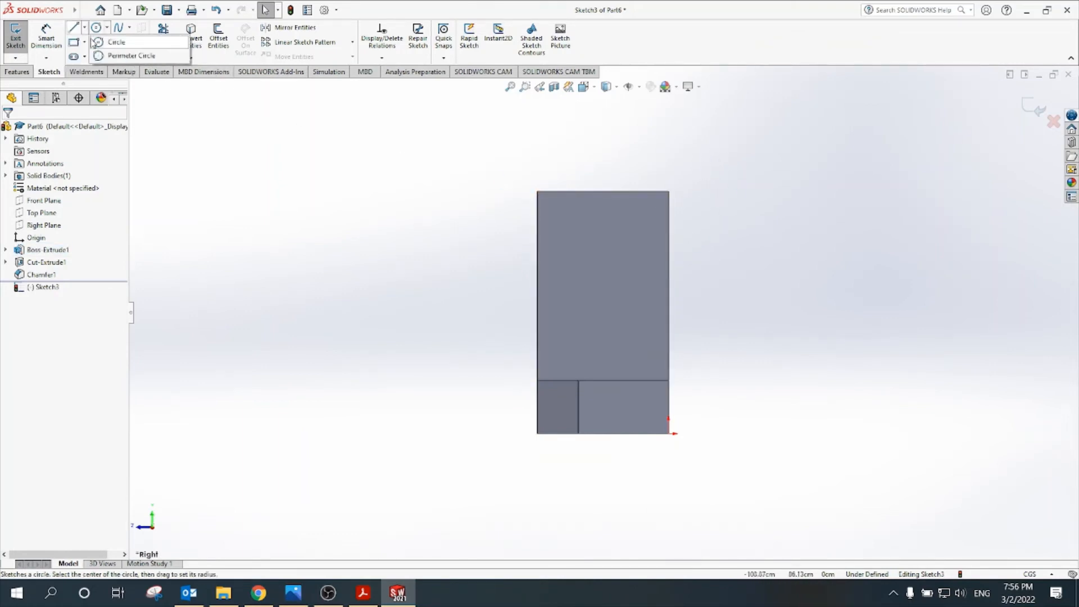
left_click(85, 28)
left_click(85, 37)
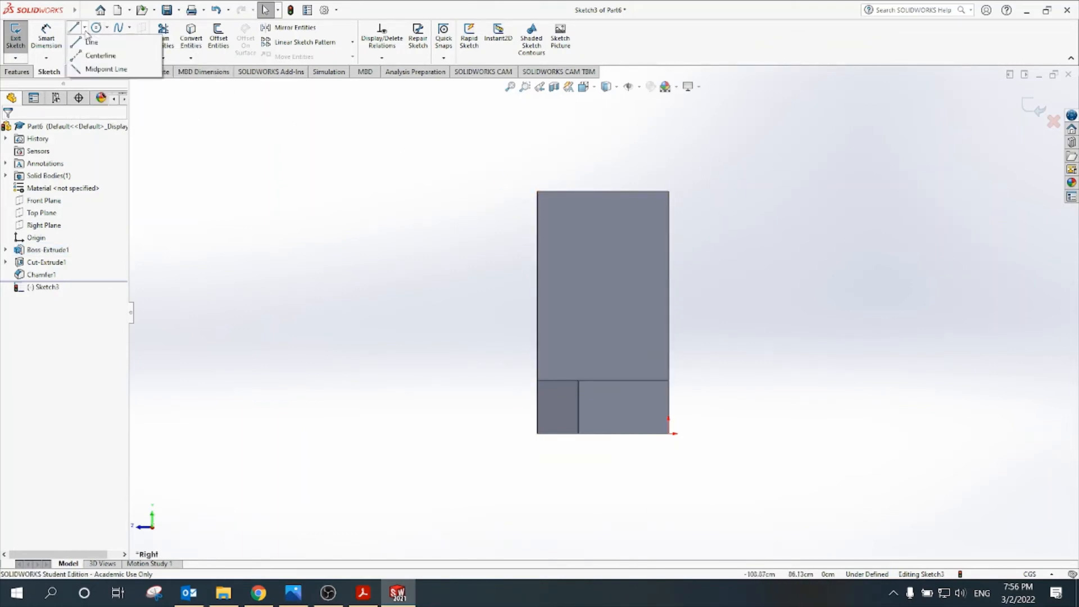
left_click(85, 31)
left_click(85, 28)
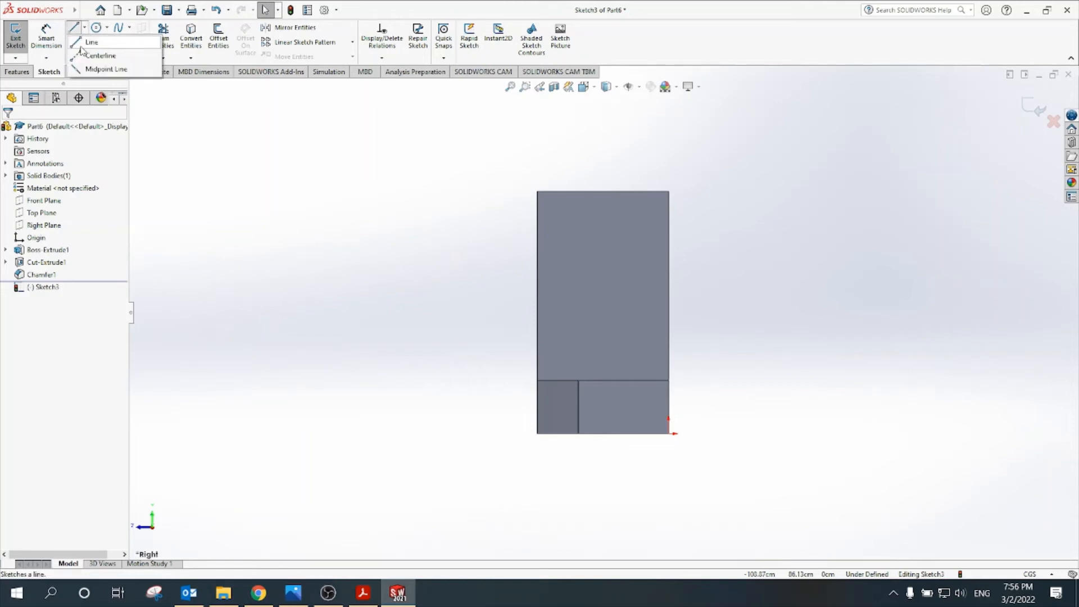
left_click(86, 55)
key("z")
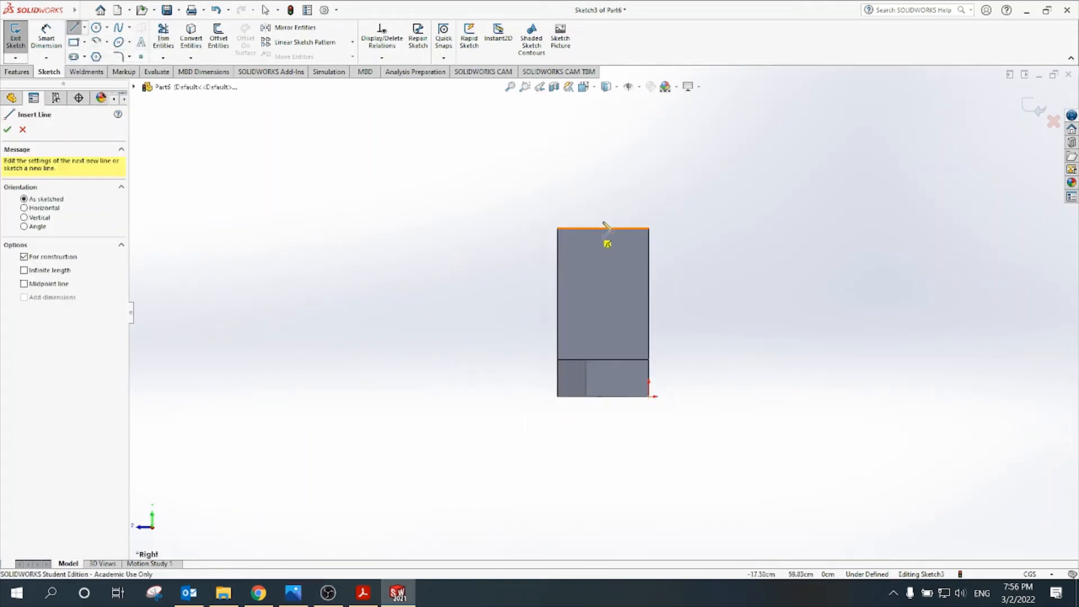
left_click(687, 158)
left_click(519, 158)
left_click(515, 158)
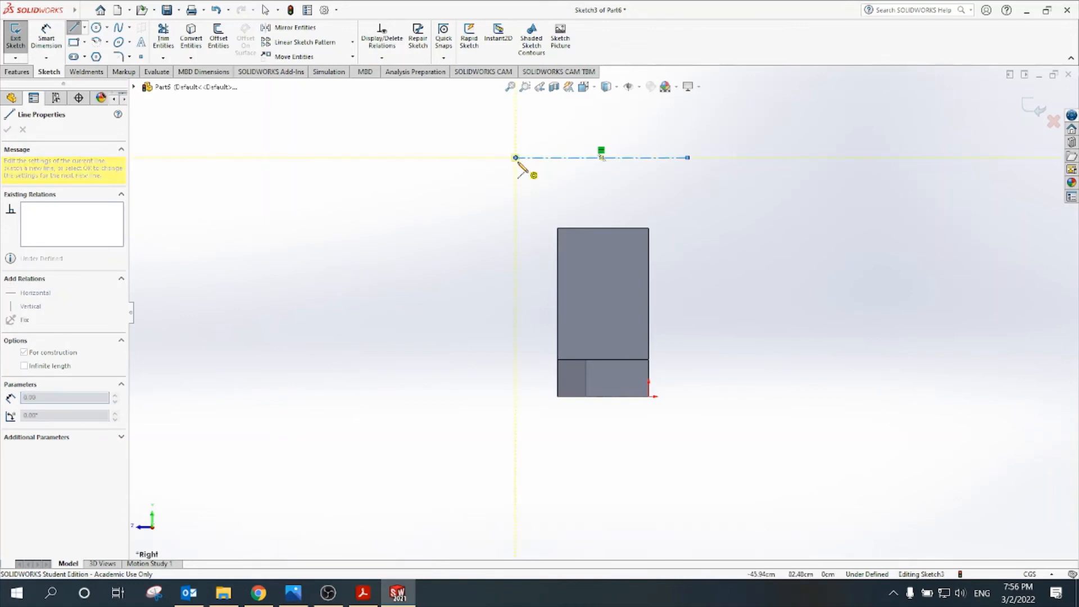
key("Escape")
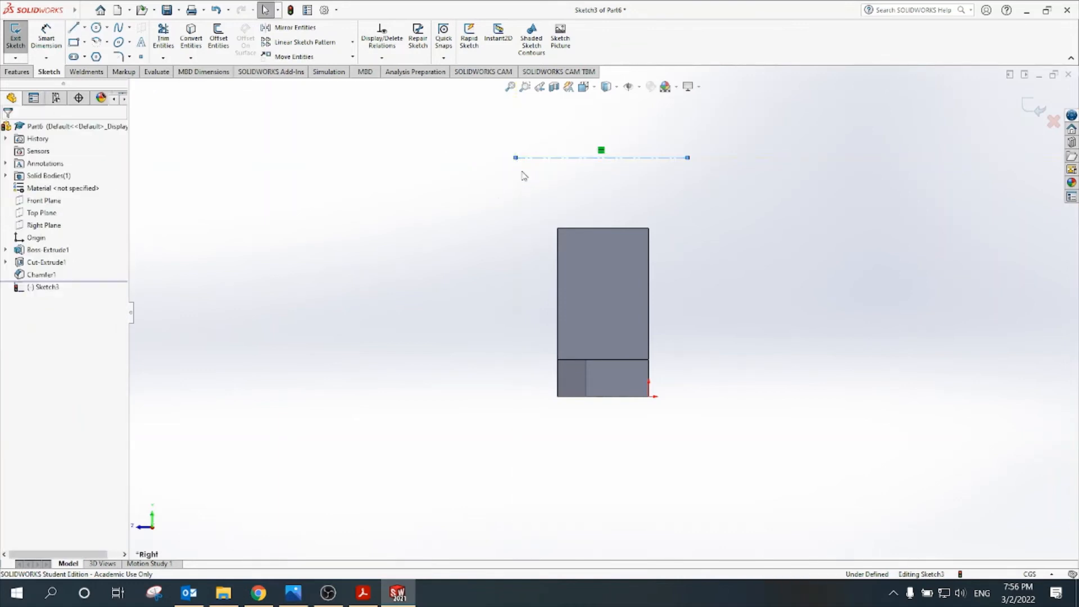
Dimension the horizontal centerline 64 cm above the bracket's bottom edge.
left_click(46, 35)
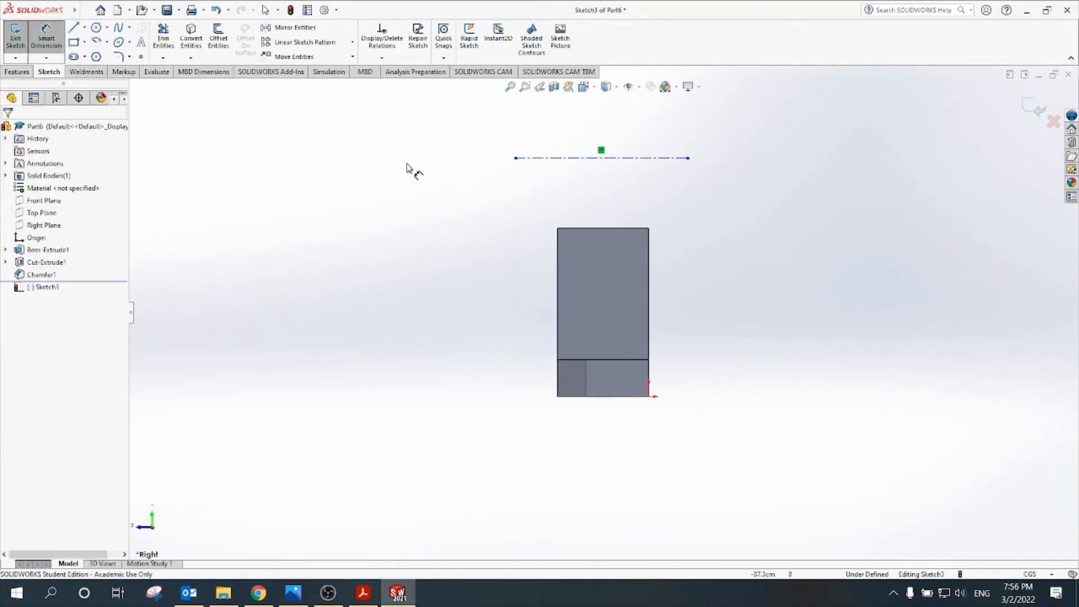
left_click(576, 158)
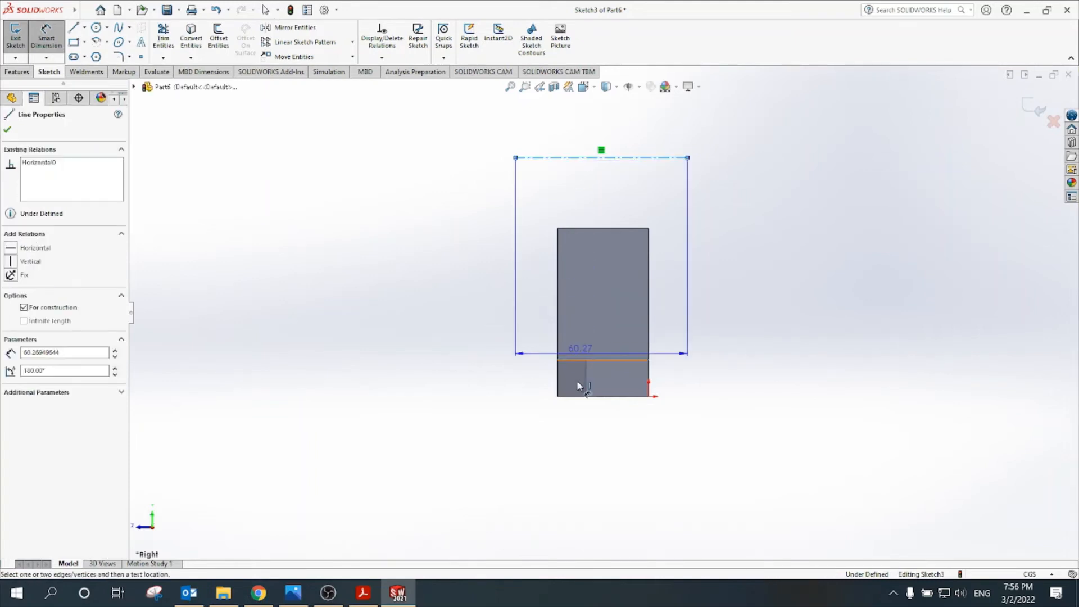
scroll(578, 386, "down", 4)
left_click(632, 382)
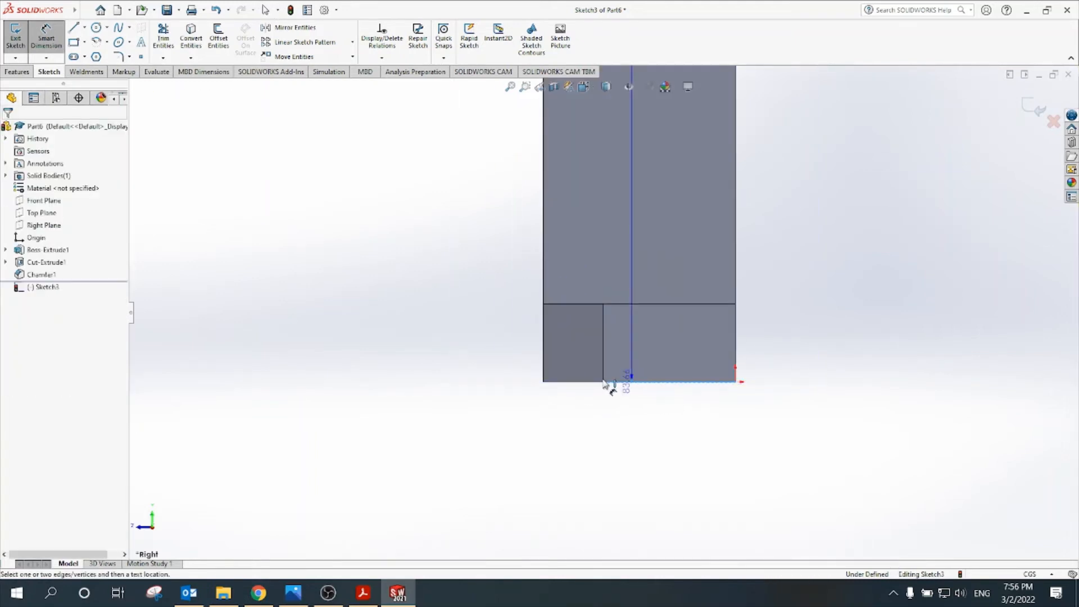
scroll(607, 360, "up", 4)
left_click(490, 230)
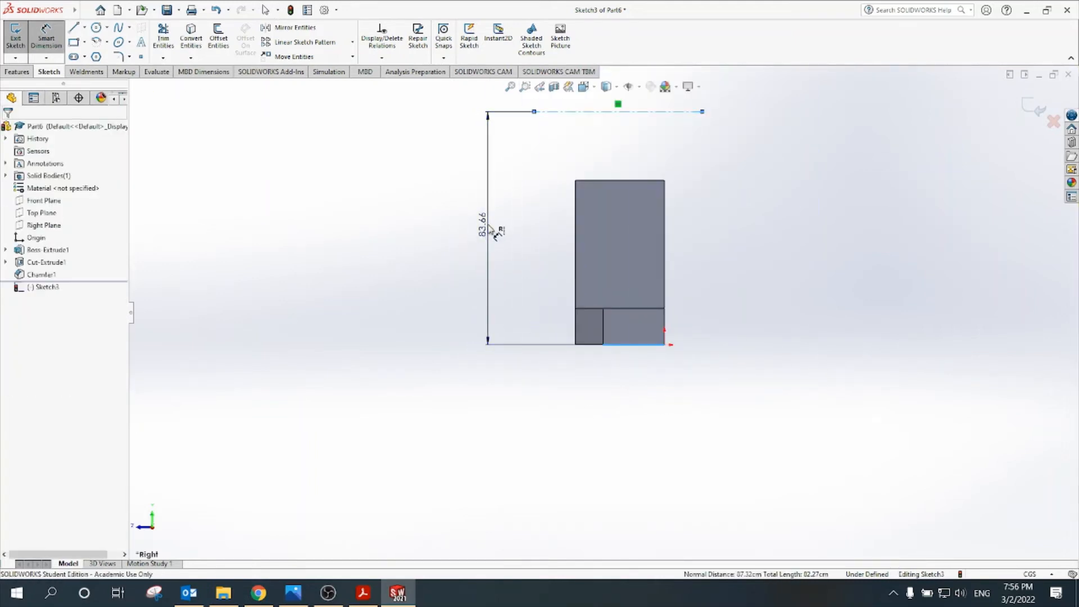
key("Return")
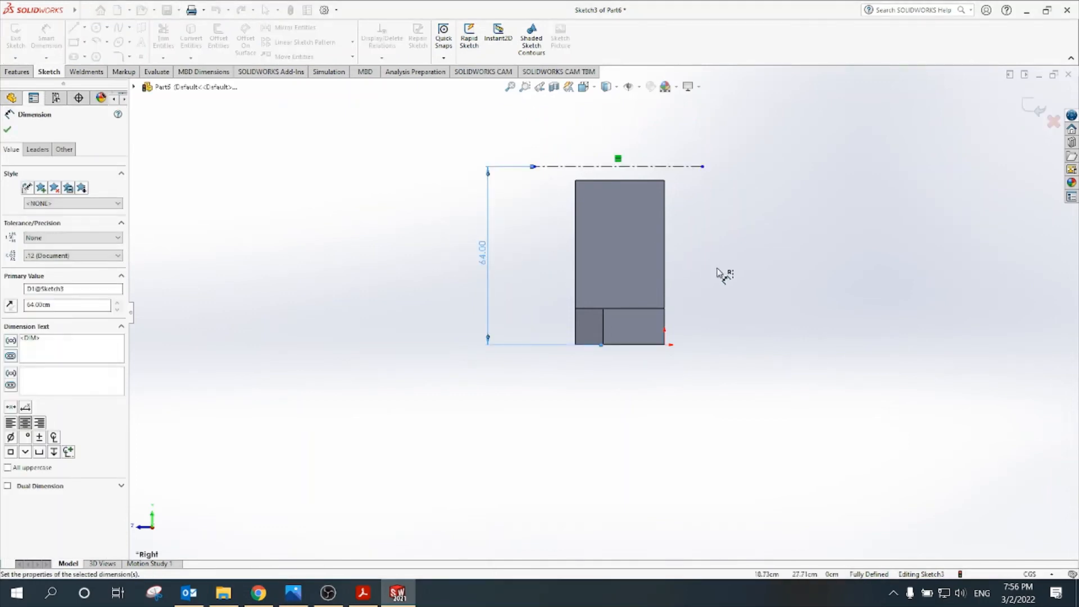
Sketch a circle about 73.5 cm in diameter, centered on the upright's face below the centerline and extending past its top edge.
scroll(684, 212, "down", 3)
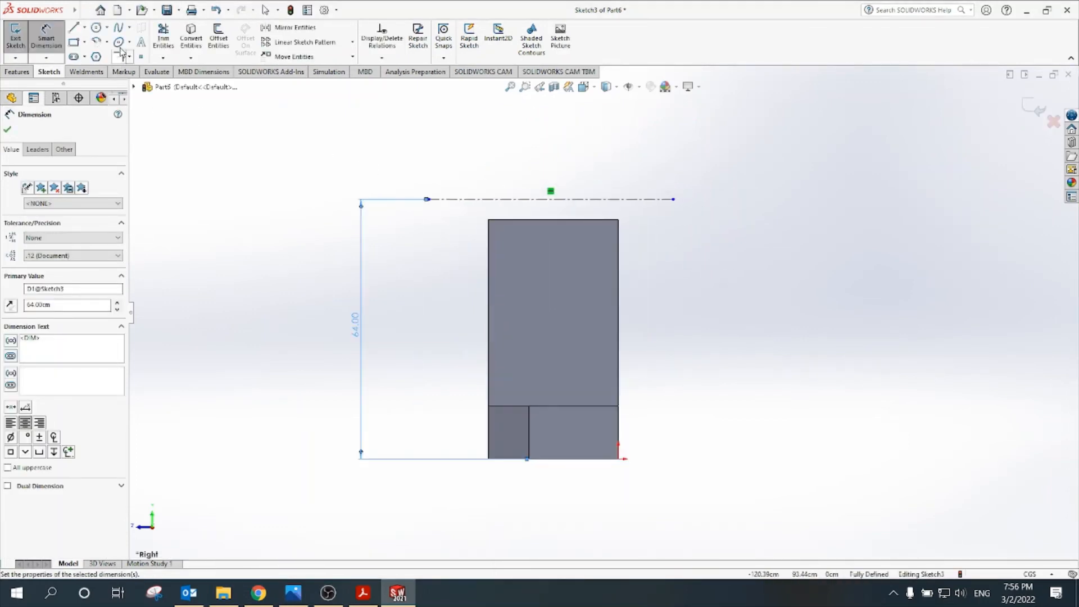
left_click(97, 28)
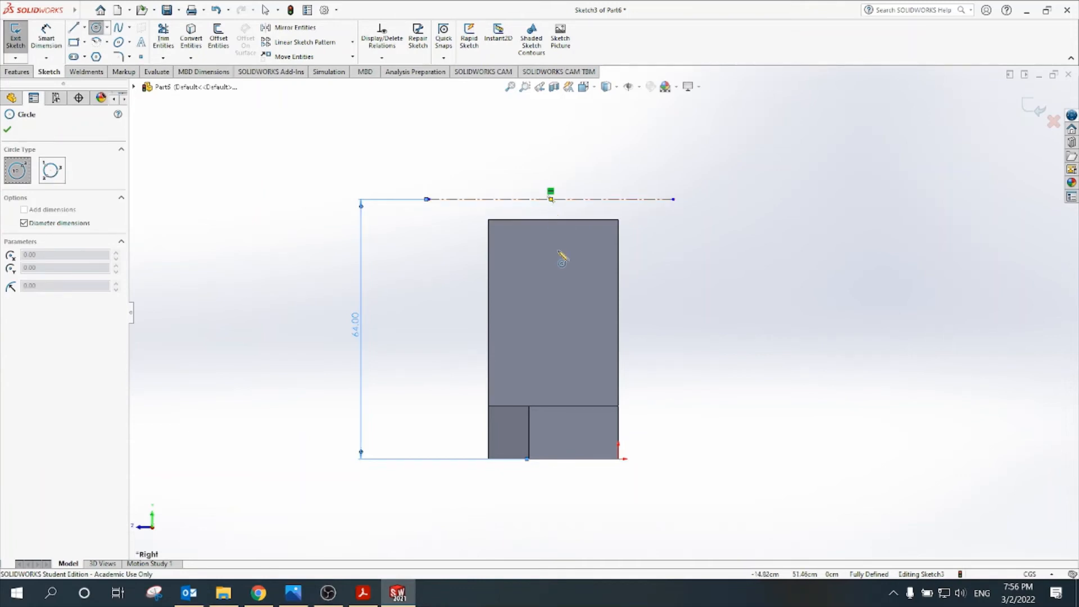
left_click(551, 318)
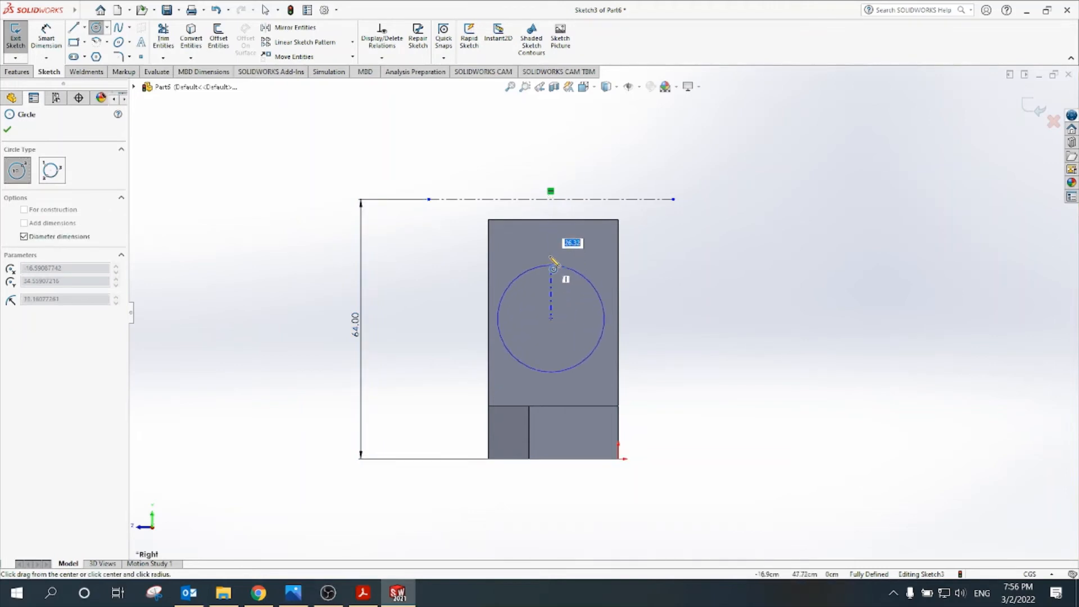
left_click(548, 171)
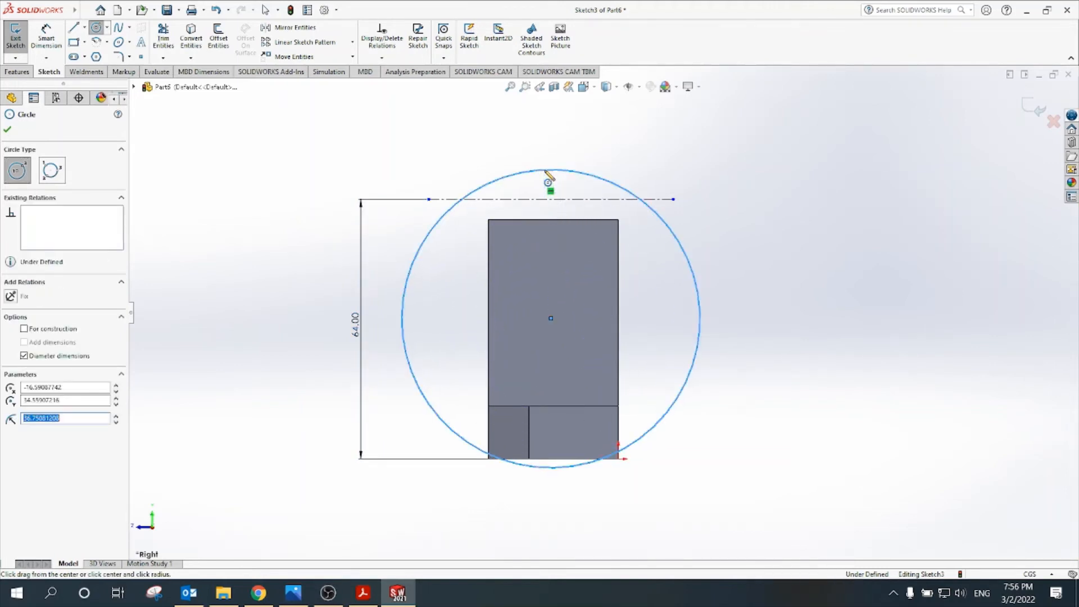
key("Escape")
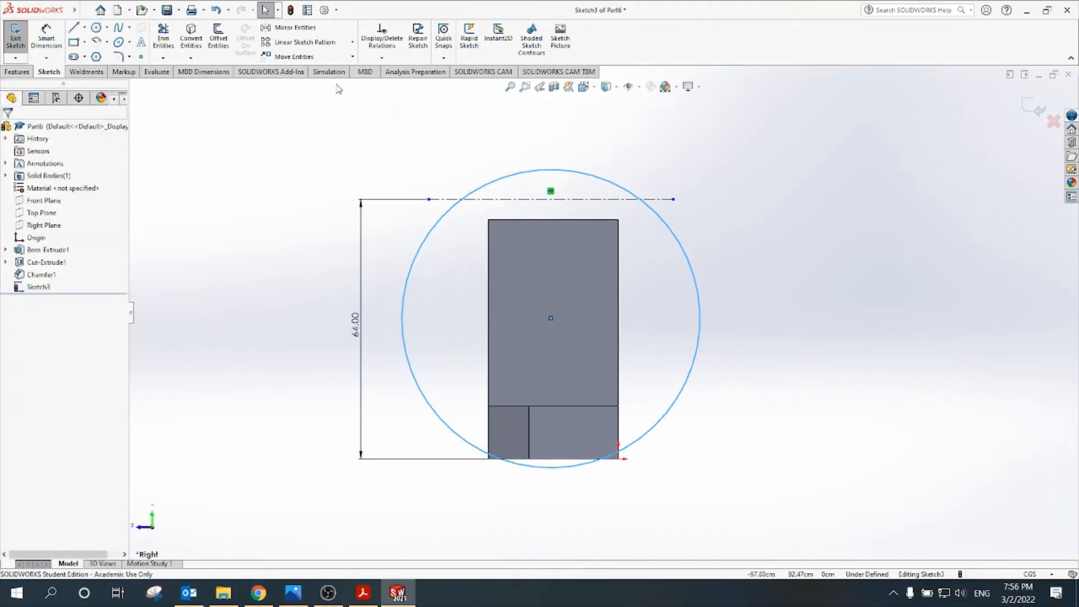
Dimension the large circle's diameter as 70 cm.
left_click(46, 38)
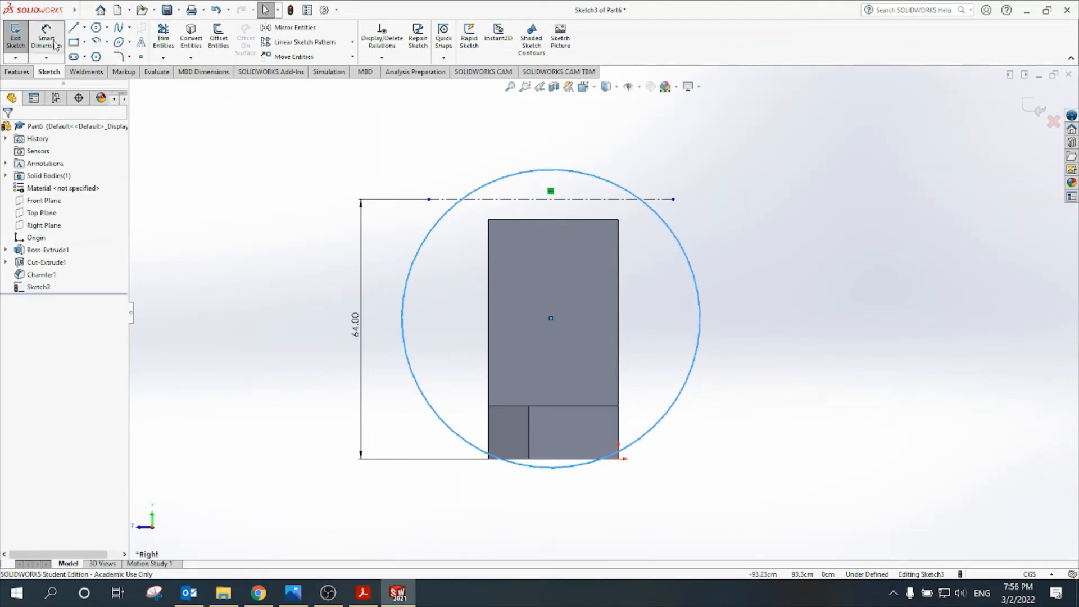
left_click(614, 181)
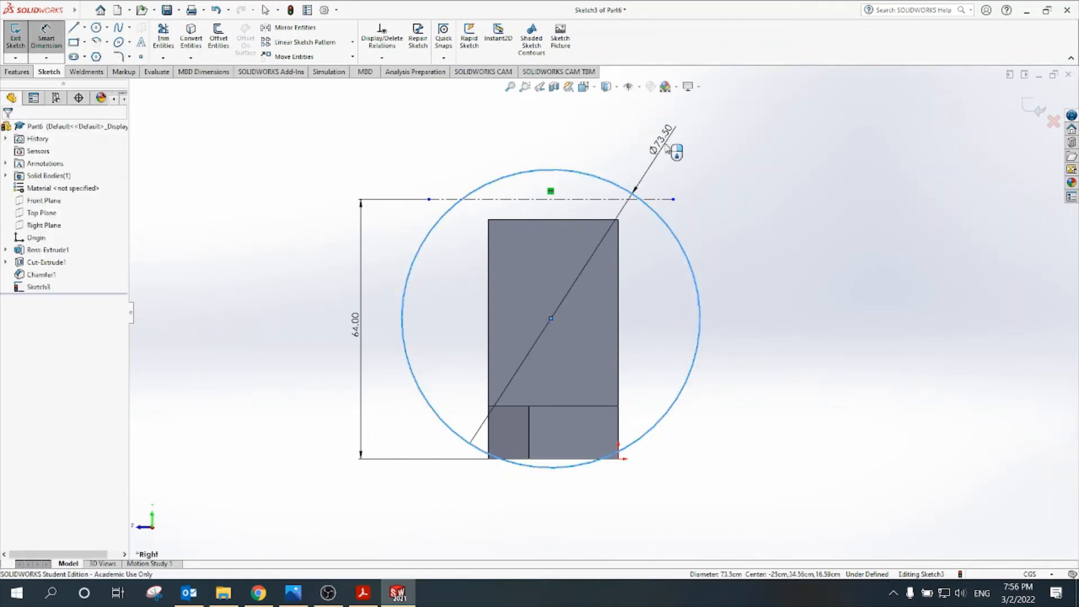
left_click(666, 146)
type("70")
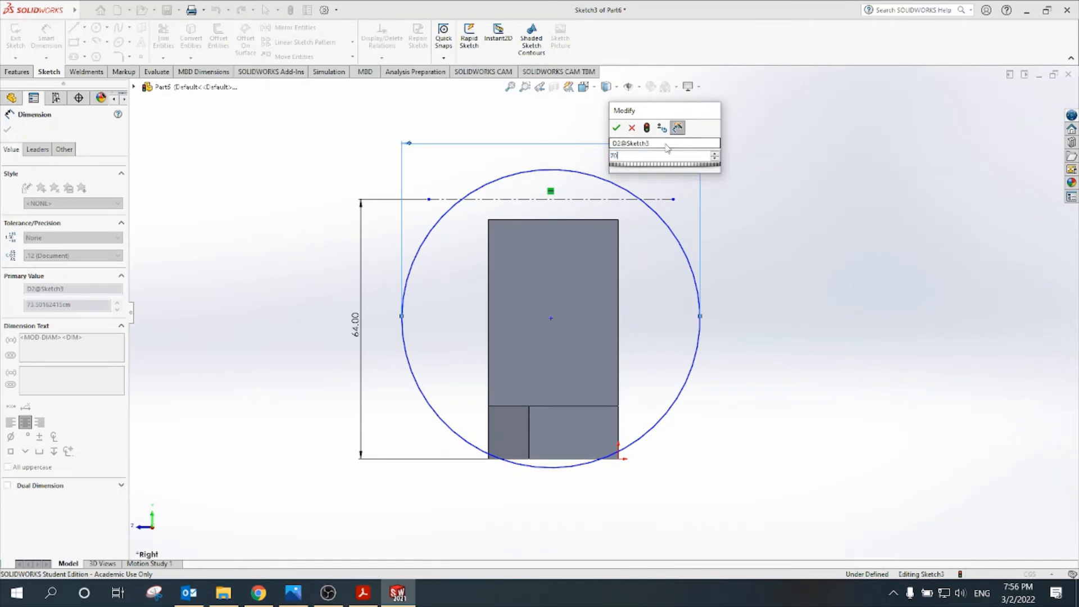
key("Return")
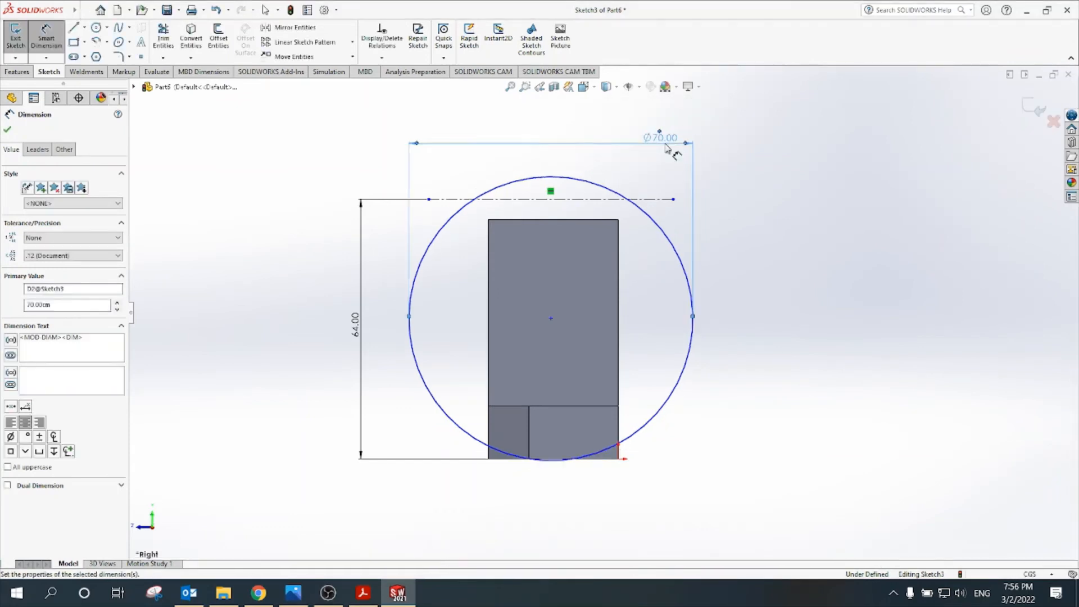
Consult the uprights' rounded tops in the Tut 4.pdf drawing, and move the circle's center down until the circle lies below the centerline.
left_click(363, 593)
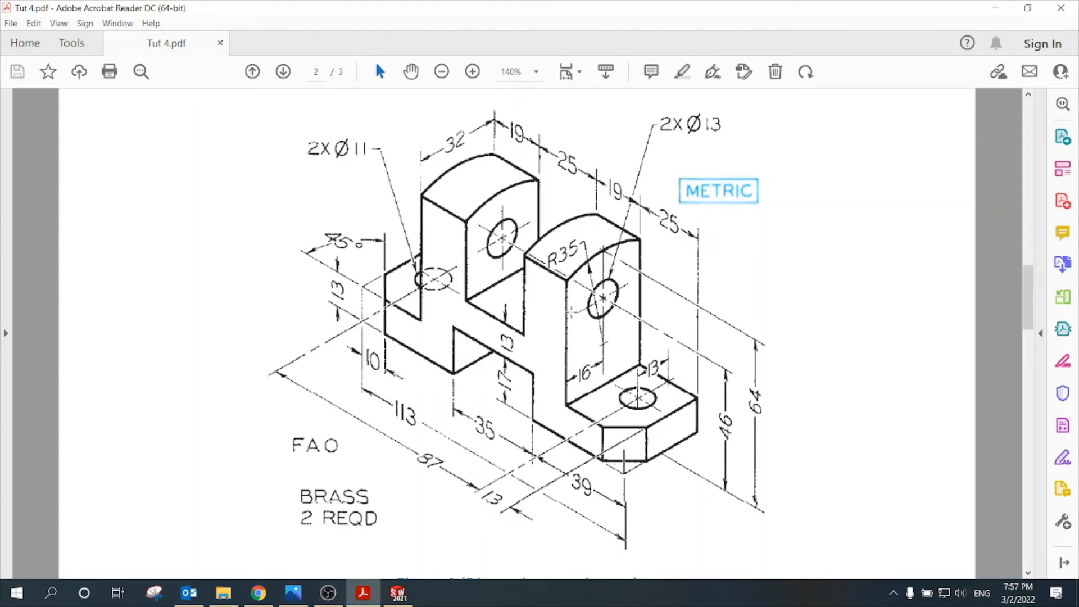
left_click(397, 592)
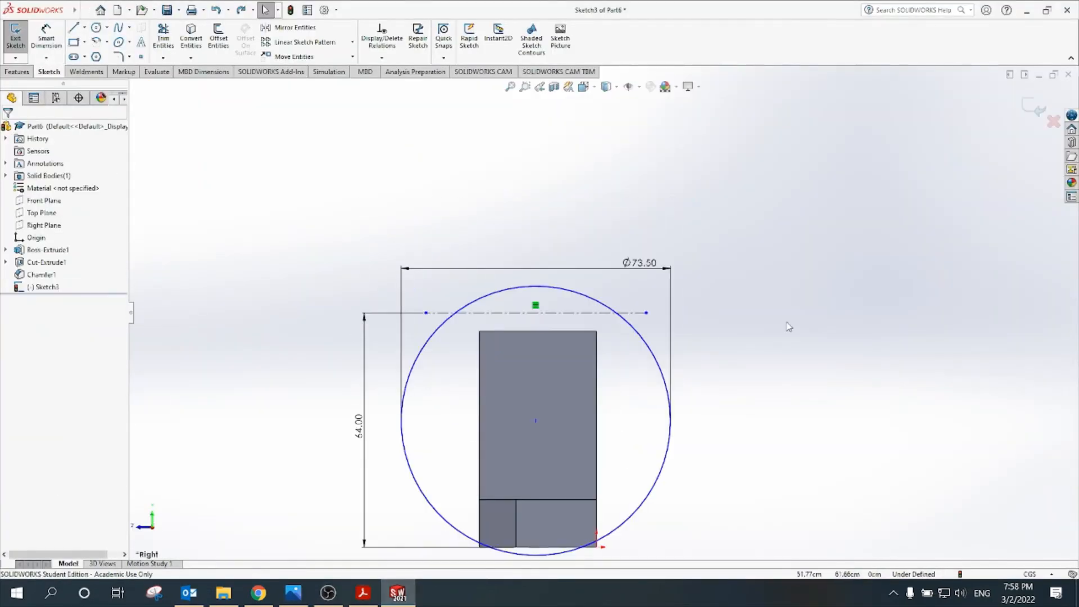
scroll(572, 303, "down", 3)
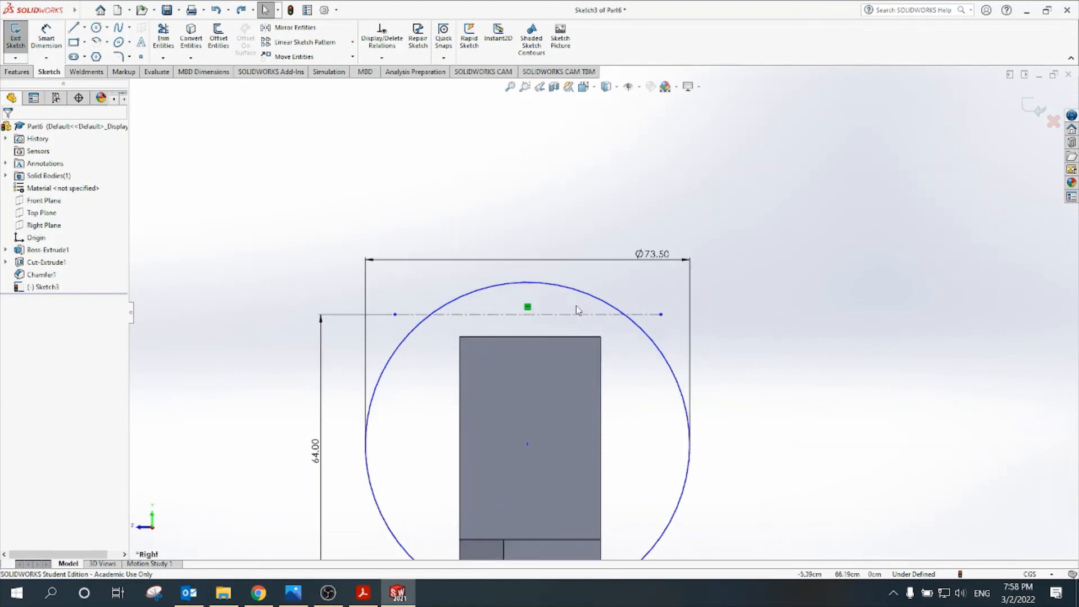
left_click(510, 278)
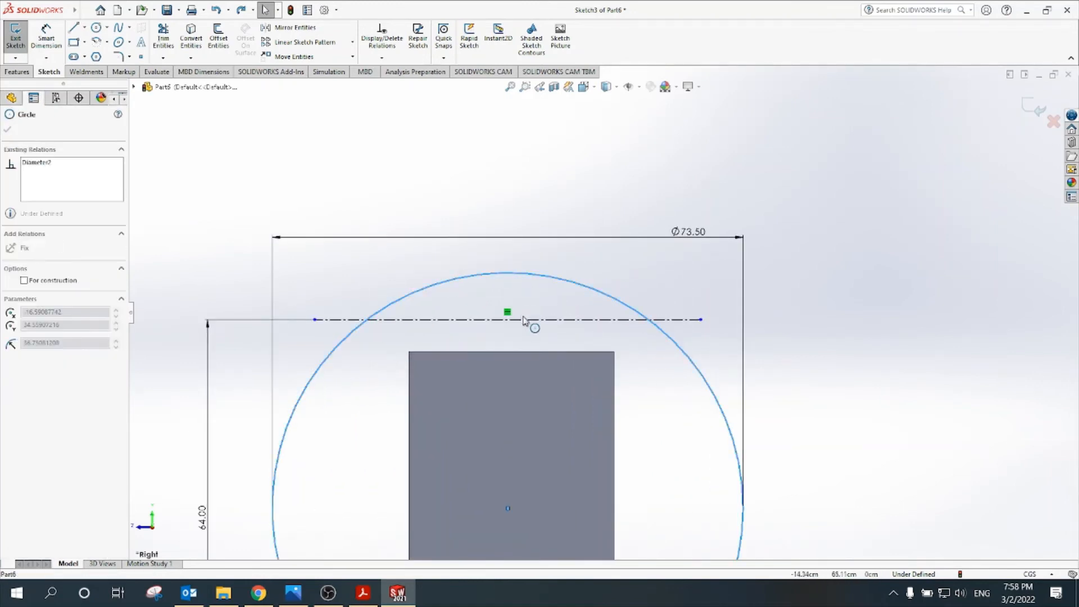
left_click(838, 359)
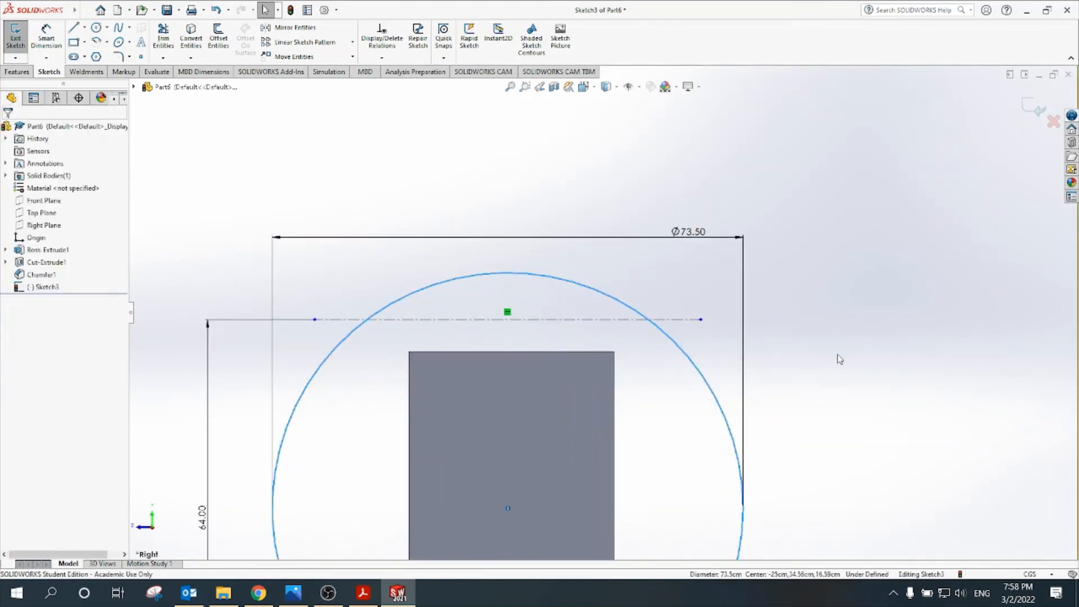
scroll(810, 401, "up", 1)
scroll(550, 483, "up", 1)
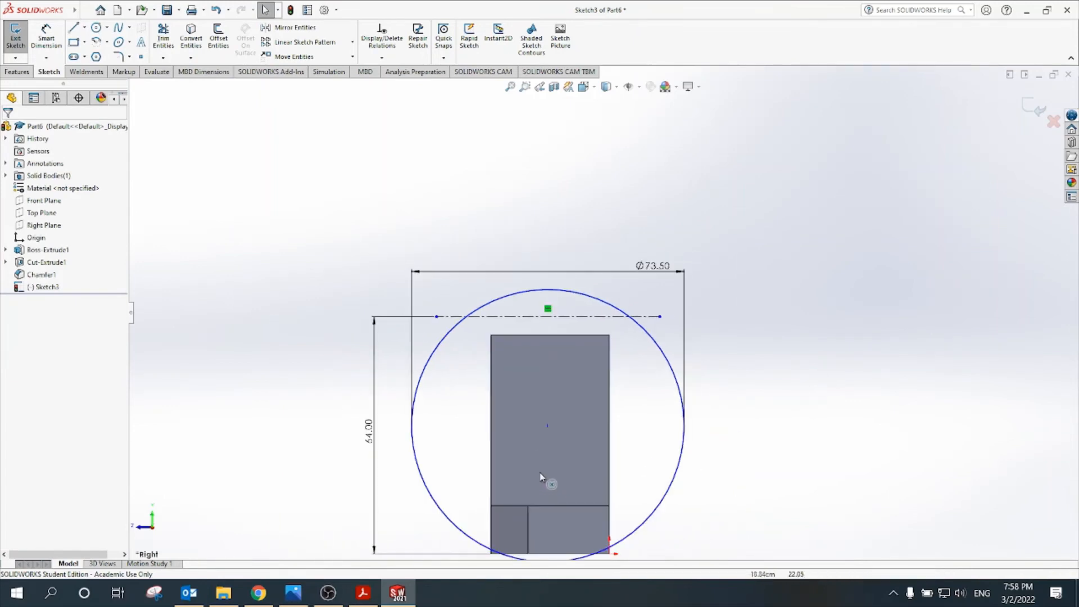
scroll(557, 461, "down", 2)
scroll(560, 427, "up", 1)
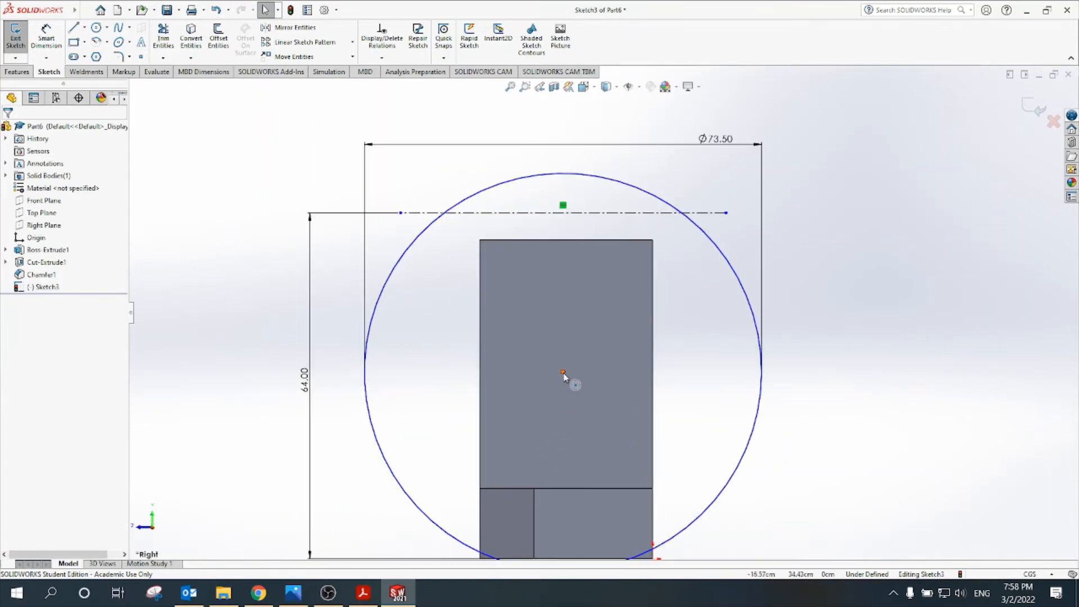
left_click_drag(562, 372, 562, 422)
scroll(573, 279, "down", 2)
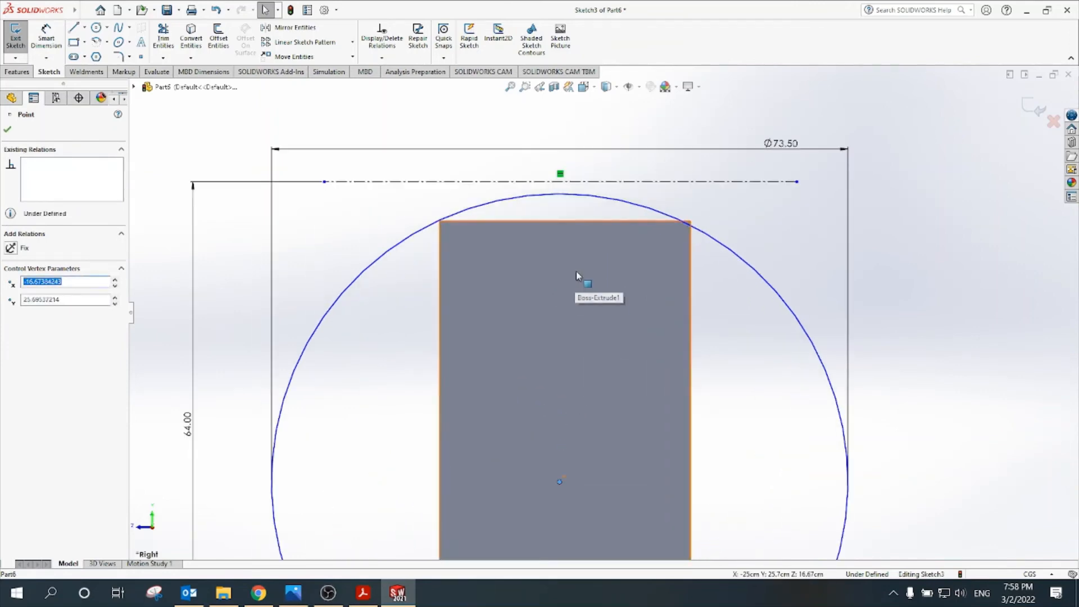
Make the large circle tangent to the horizontal centerline.
left_click(601, 200)
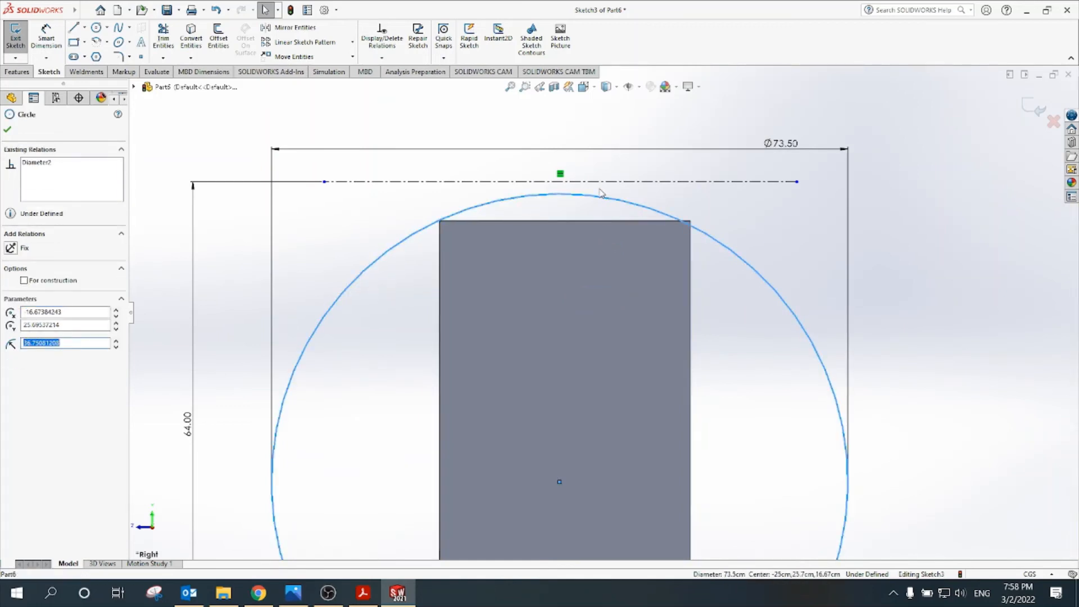
left_click(601, 182, "ctrl")
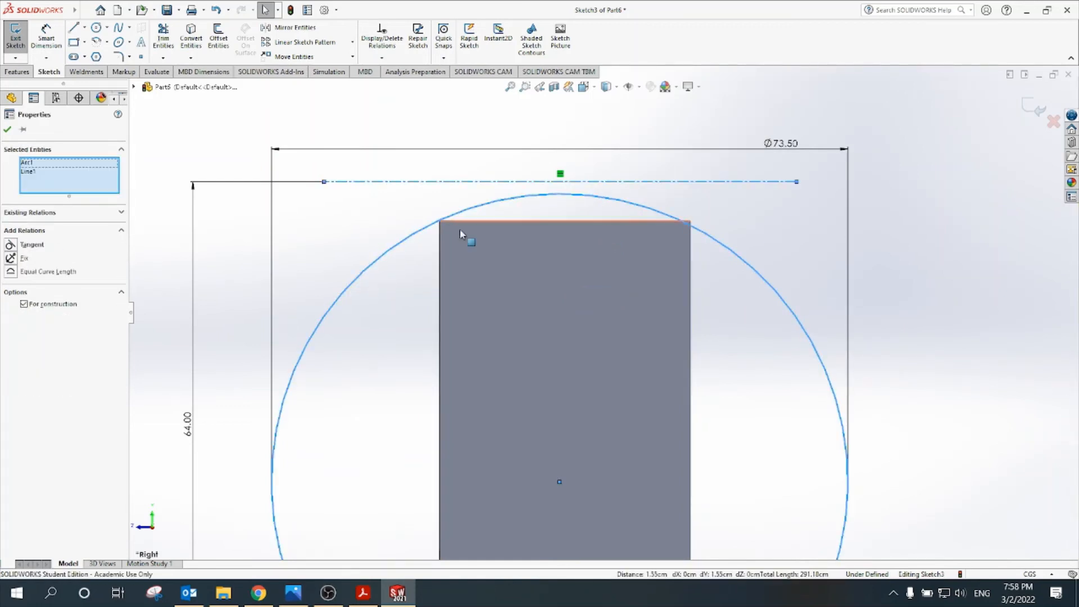
left_click(54, 304)
left_click(12, 247)
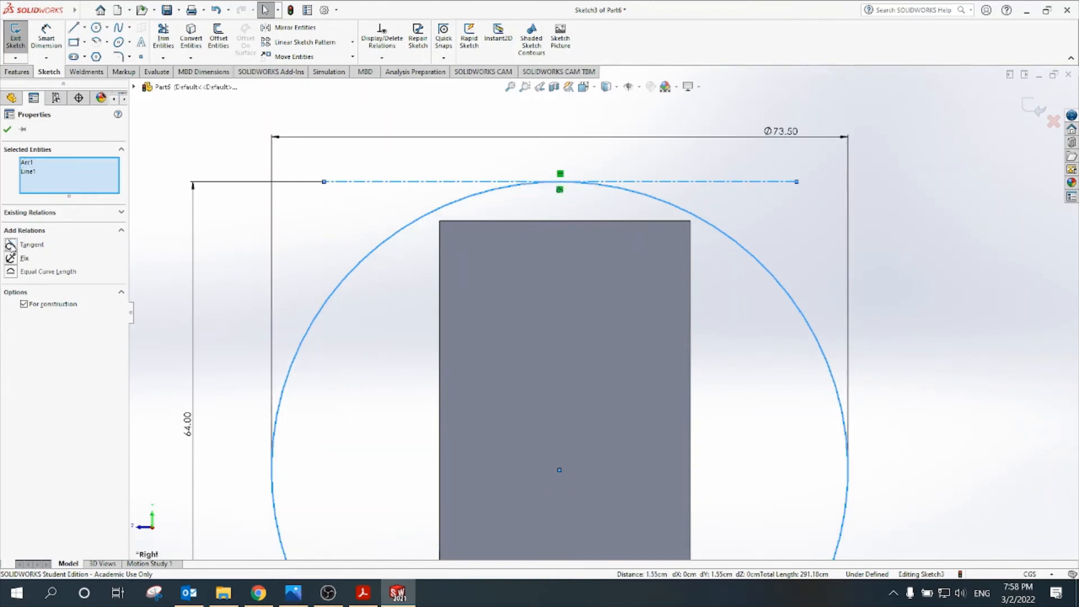
left_click(7, 131)
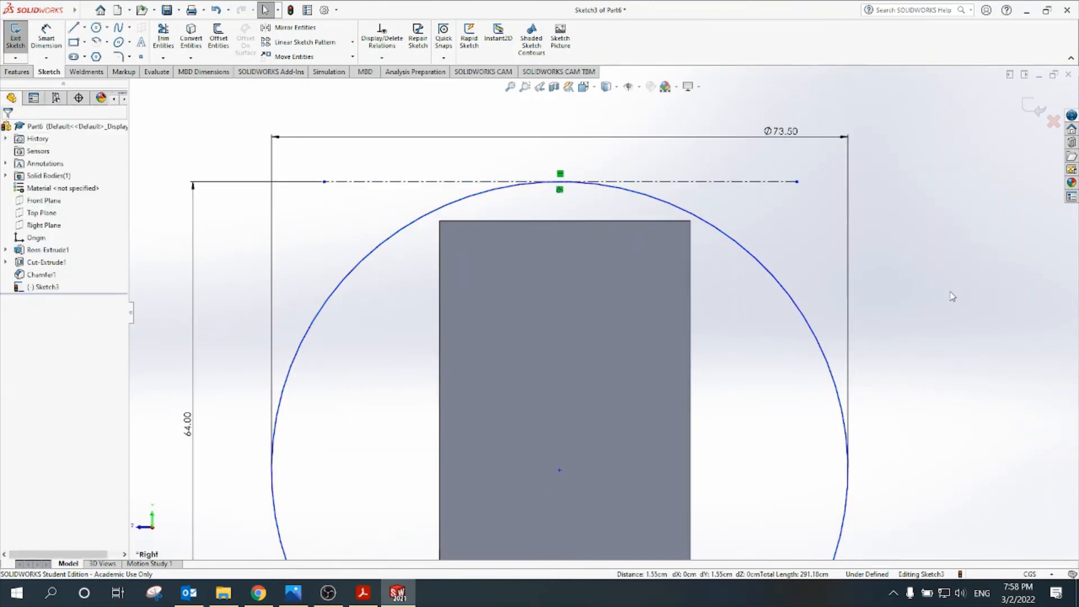
Reposition the circle's diameter dimension so its text sits above the middle of the upright.
key("z")
key("z")
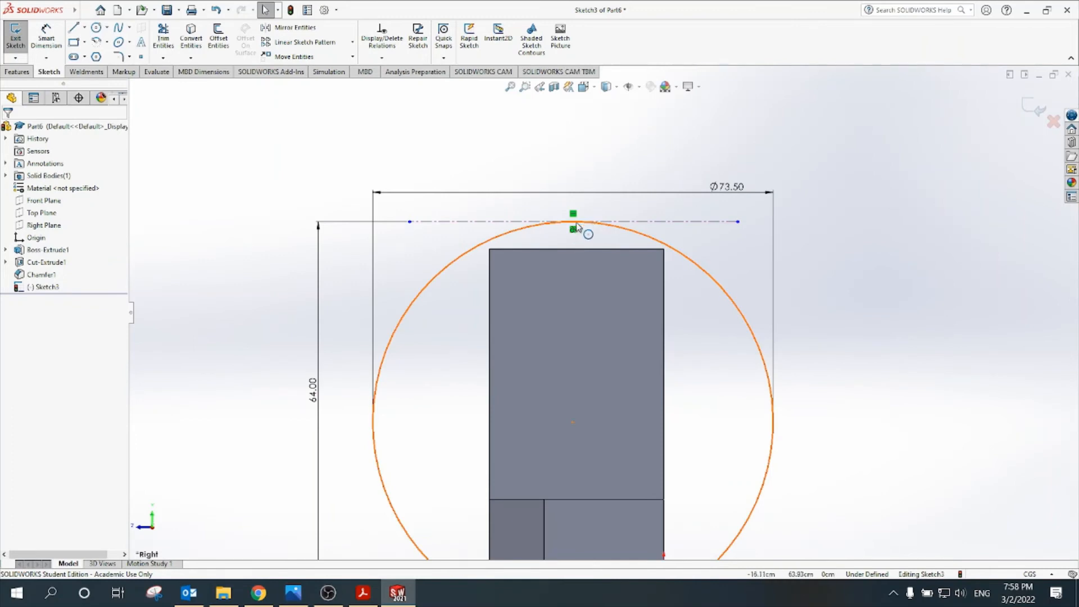
key("z")
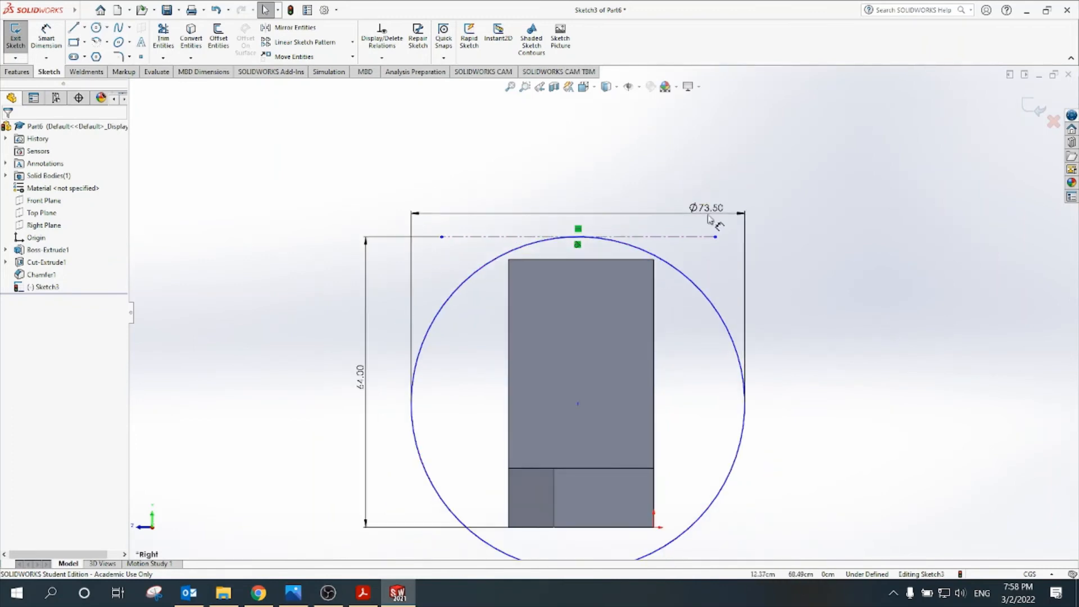
left_click(617, 179)
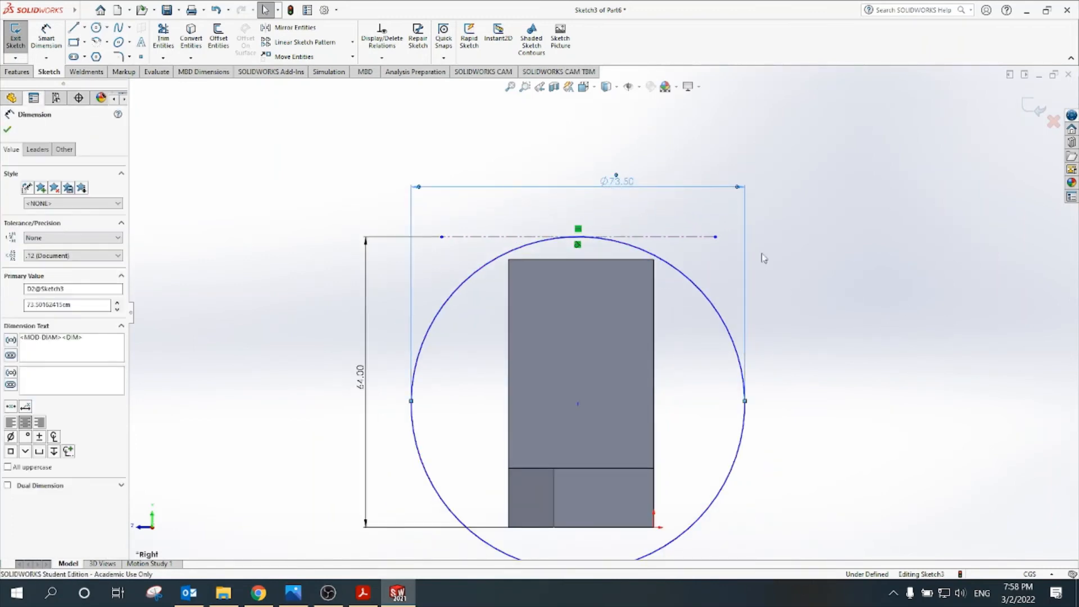
left_click(764, 257)
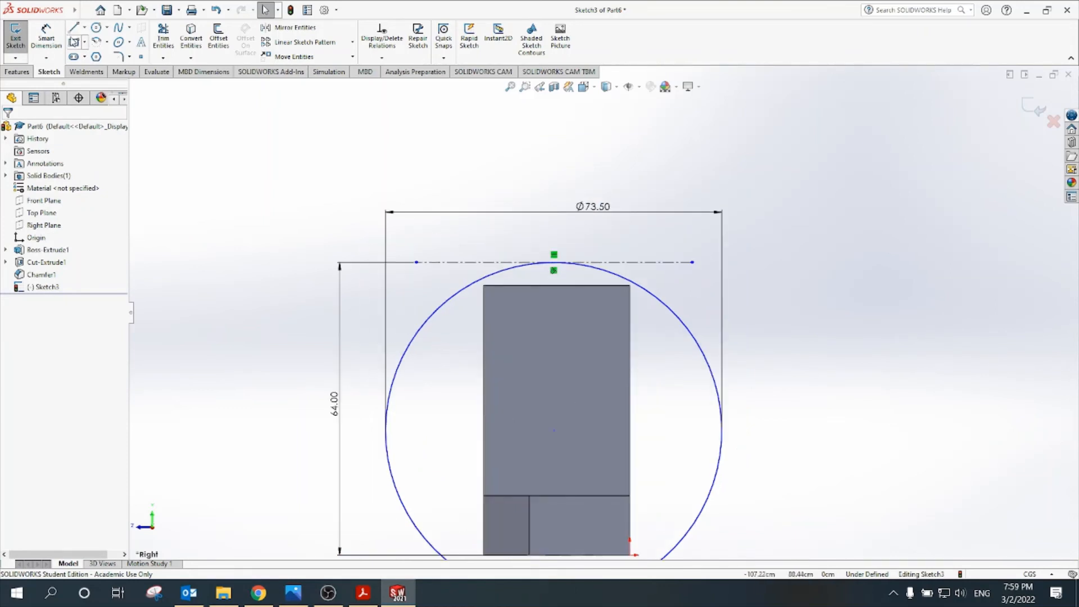
Sketch a corner rectangle about 34 by 12 cm from the upright's upper right corner, extending above the centerline and past its left side.
left_click(74, 44)
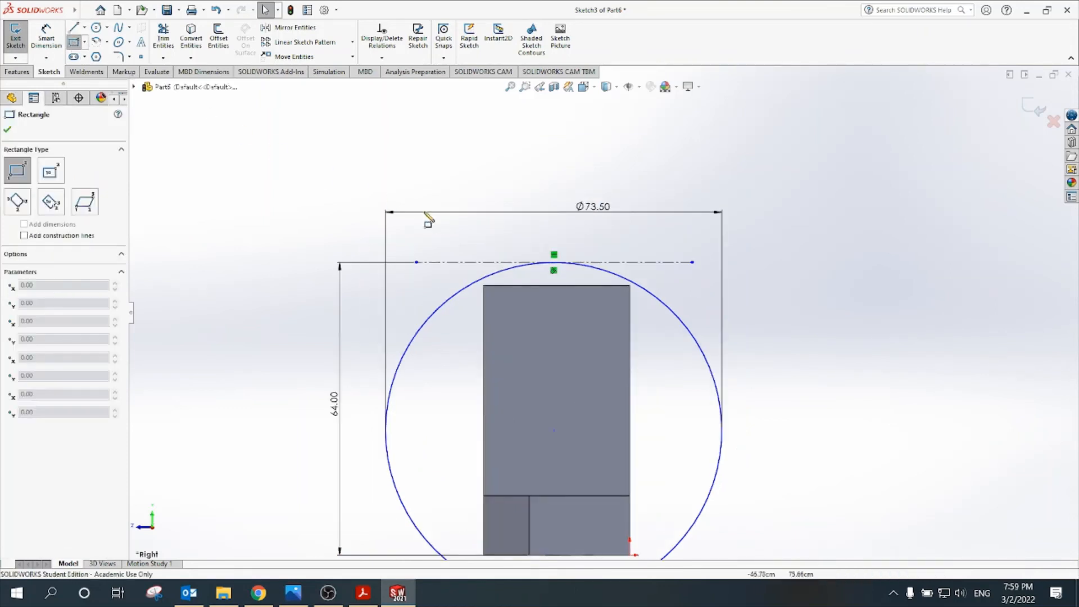
left_click(630, 285)
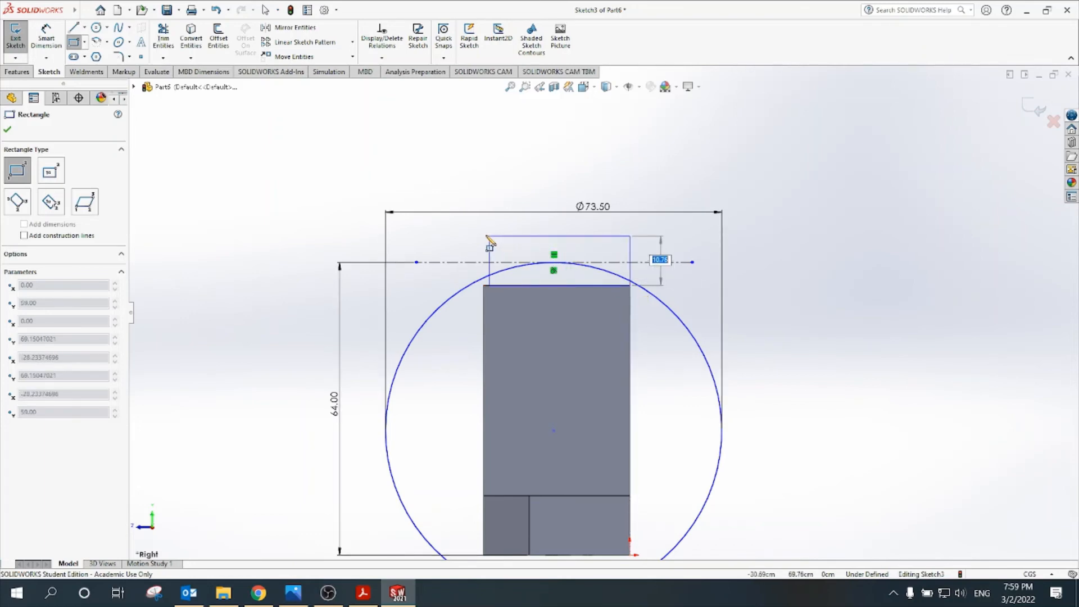
left_click(474, 232)
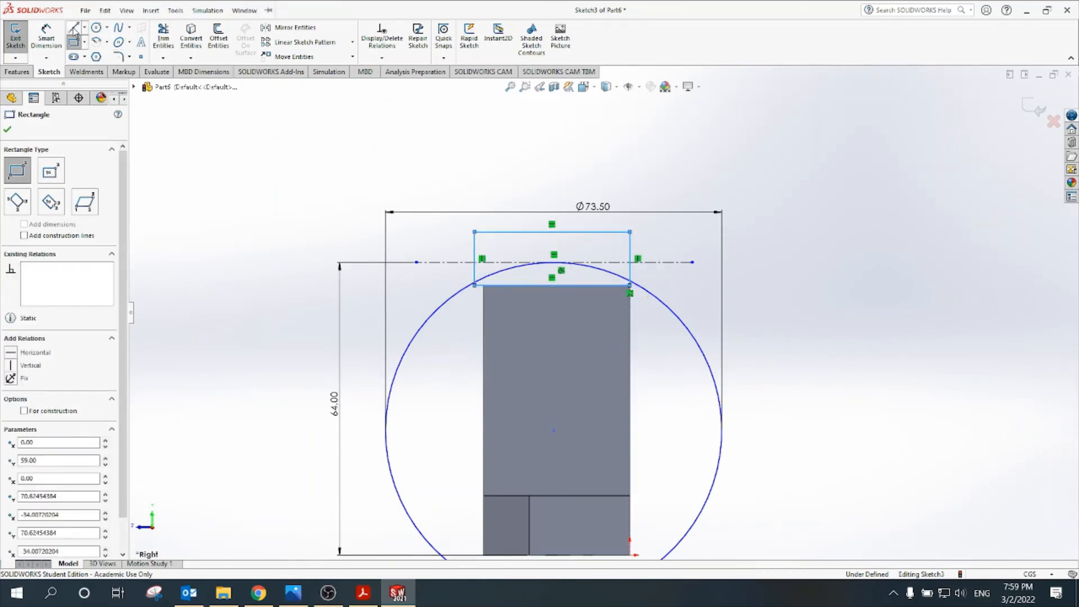
Dimension the rectangle's upper edge and set its width to 32 cm.
left_click(46, 39)
scroll(522, 236, "down", 3)
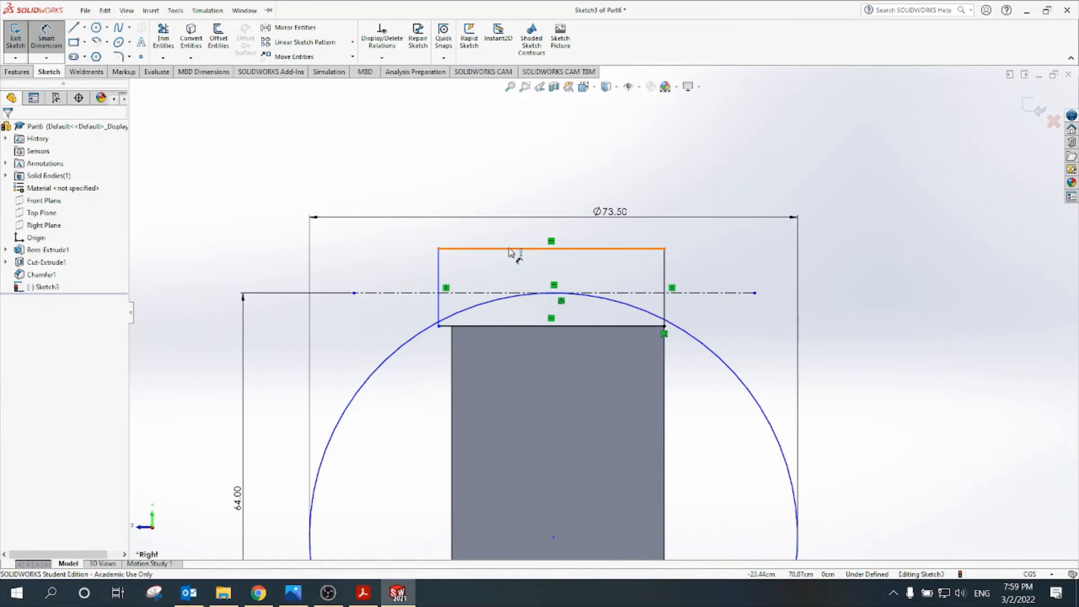
left_click(518, 215)
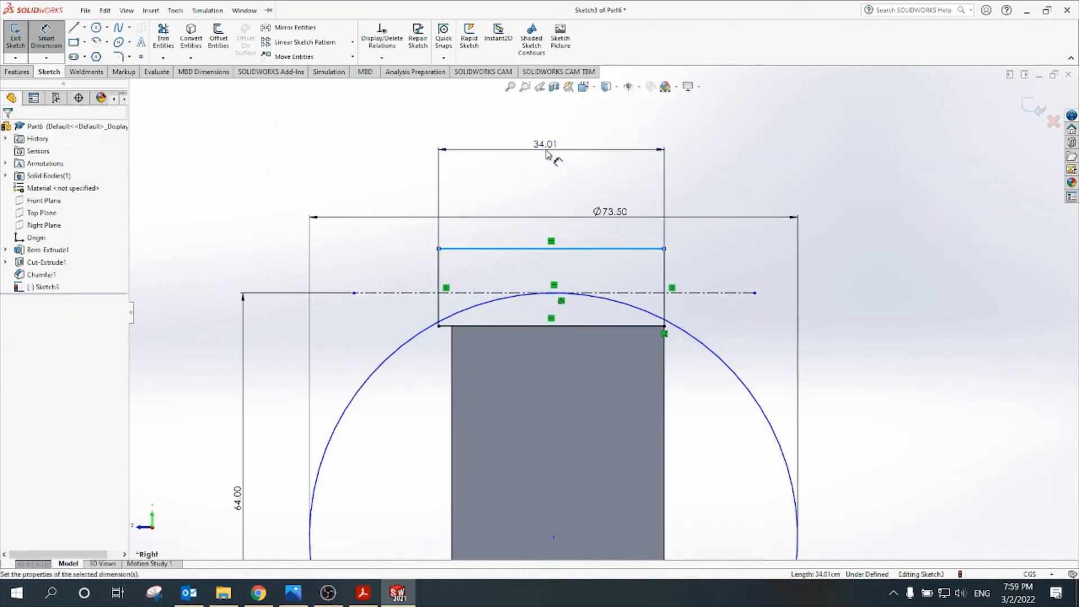
left_click(548, 153)
type("32")
key("Return")
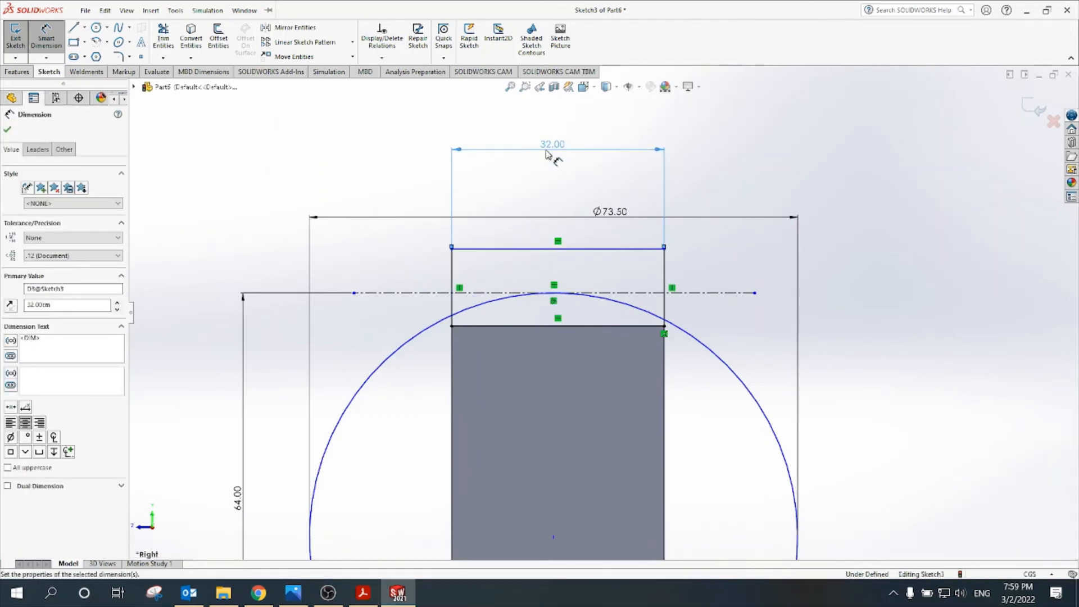
key("Escape")
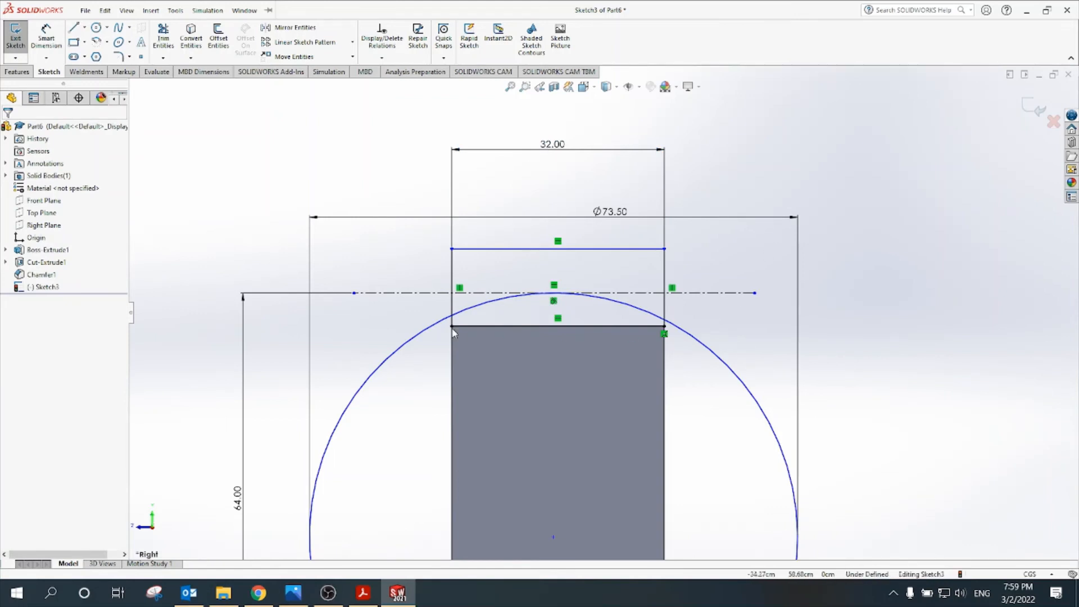
Trim away the circle outside the rectangle and the rectangle's side segments between the arc and the horizontal centerline.
left_click(50, 38)
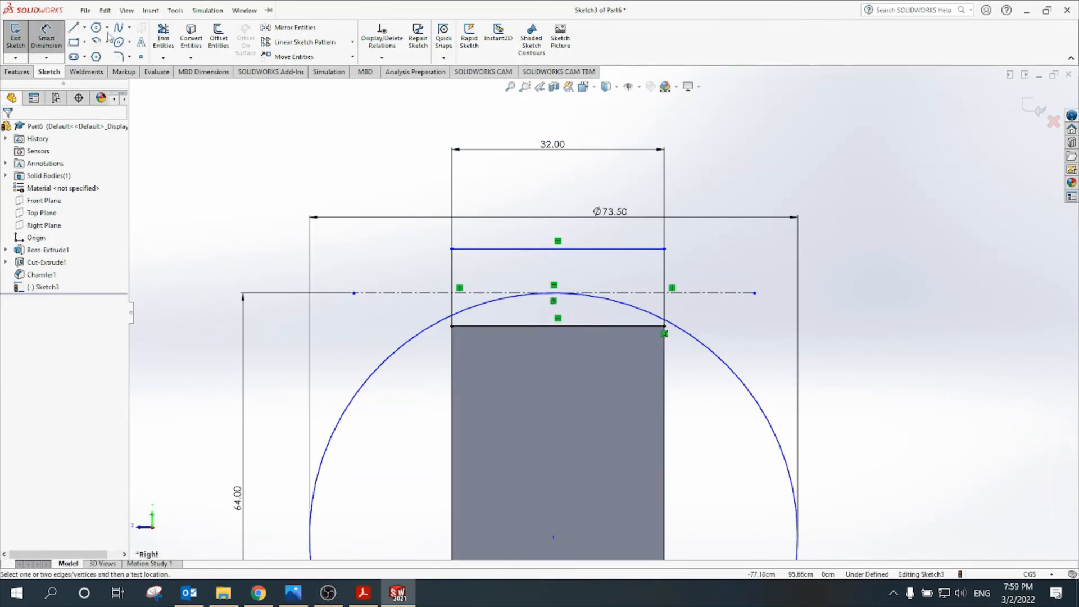
left_click(163, 37)
scroll(590, 301, "down", 3)
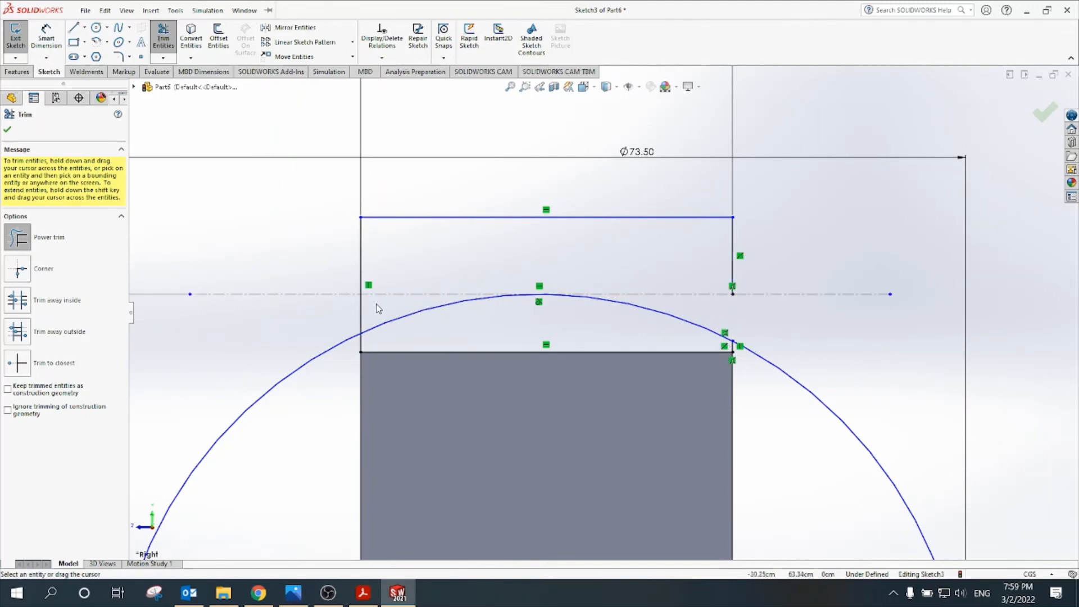
left_click_drag(332, 320, 334, 383)
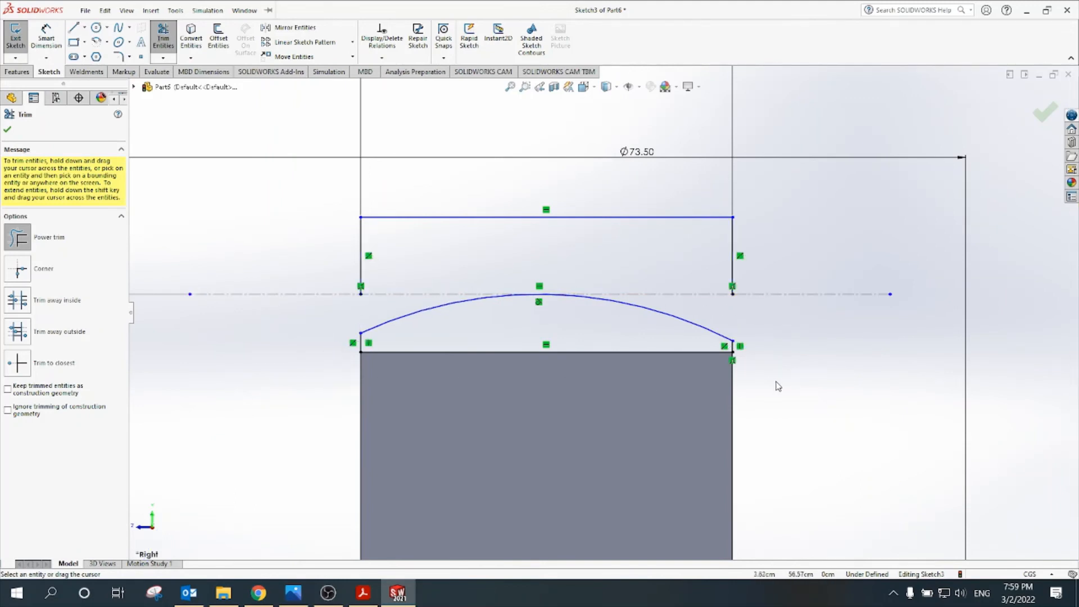
scroll(778, 386, "up", 1)
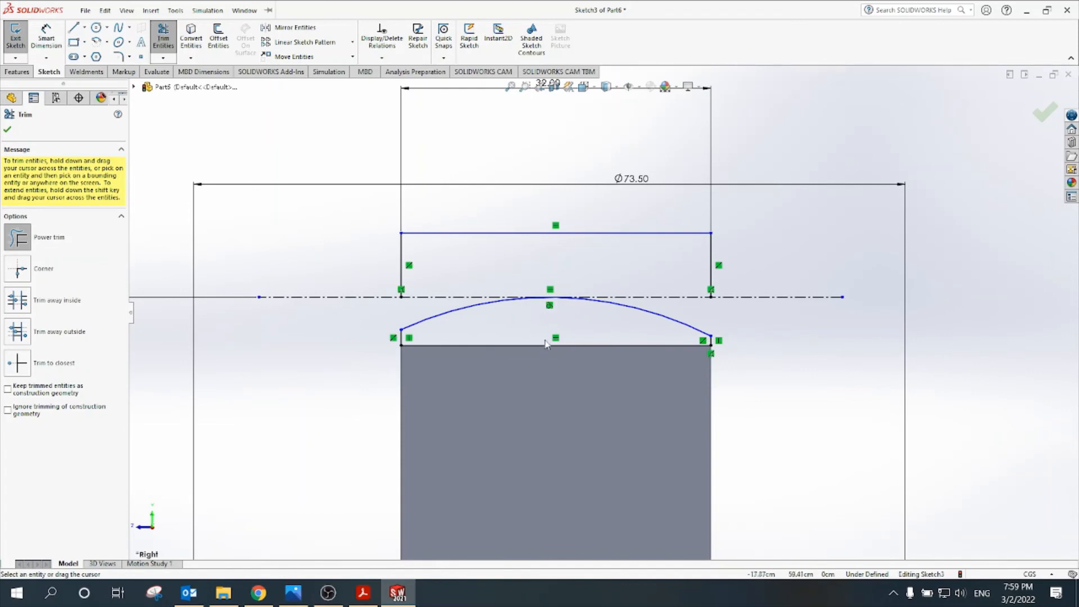
scroll(563, 322, "up", 1)
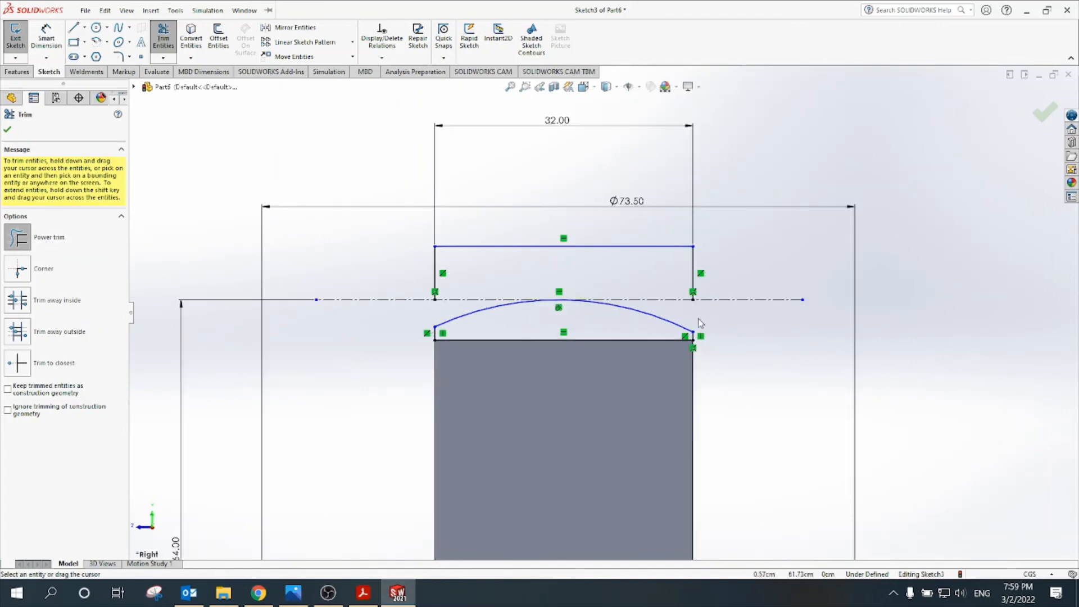
key("Escape")
Inspect the trimmed arc profile above the upright, exit the sketch and deselect it in an angled 3D view.
scroll(685, 289, "up", 1)
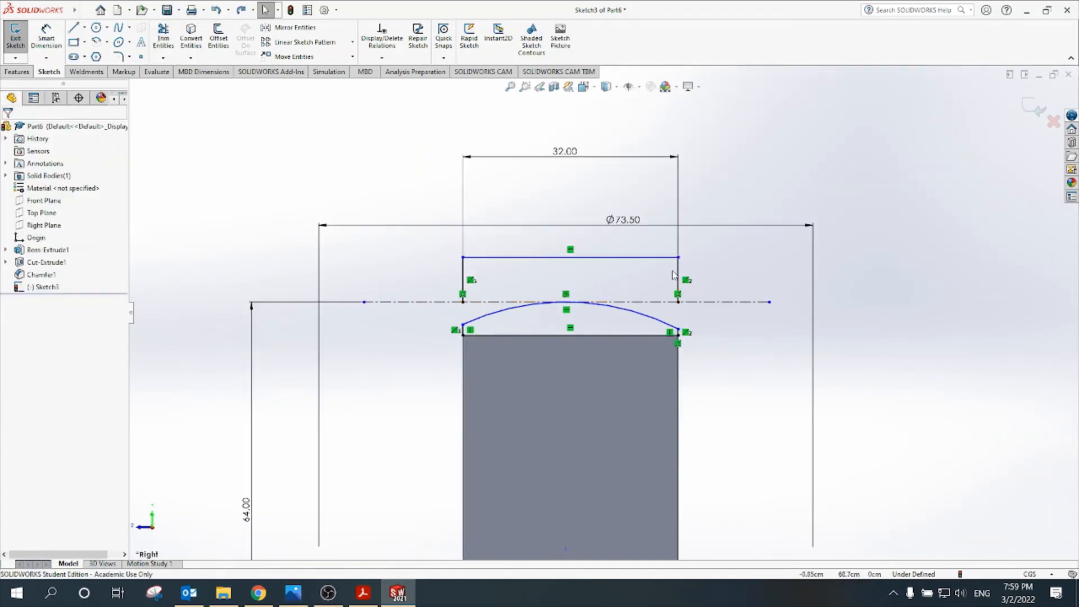
scroll(489, 335, "down", 1)
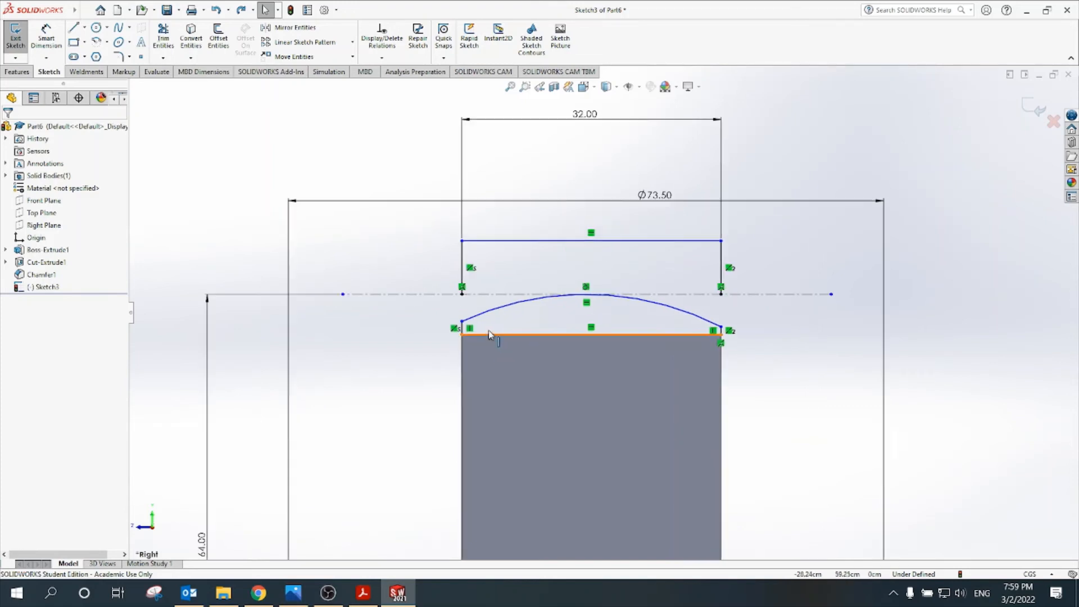
scroll(489, 335, "down", 2)
scroll(604, 309, "up", 2)
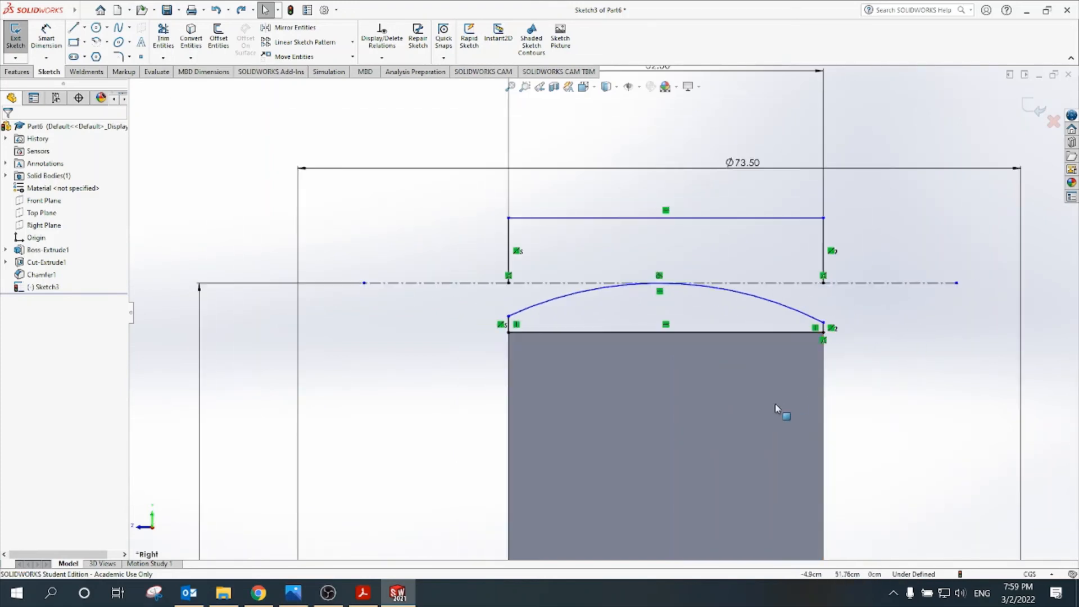
left_click(1033, 108)
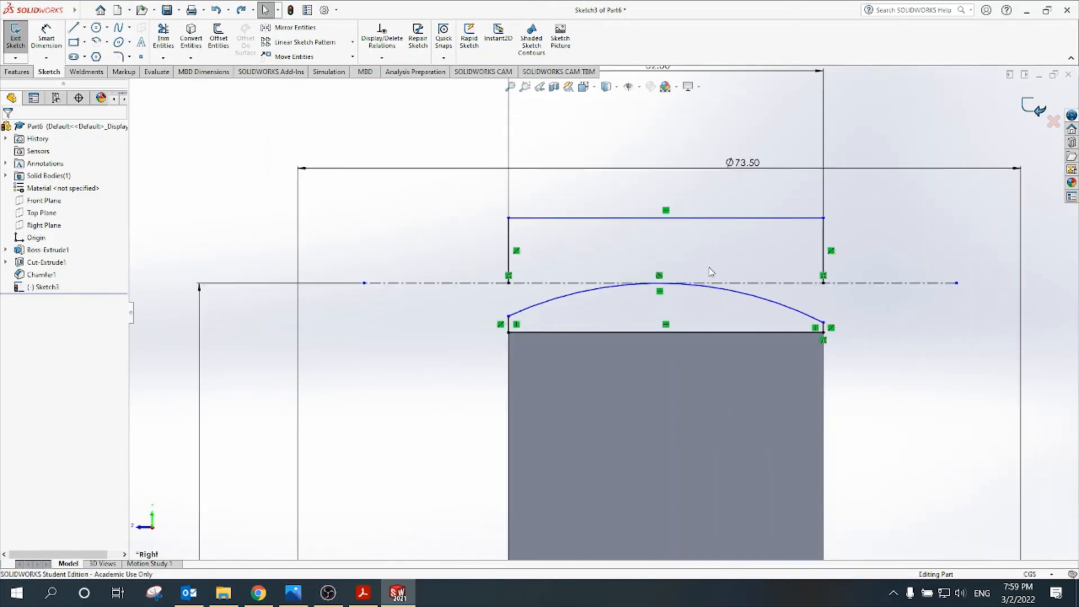
mouse_move(710, 272)
middle_mouse_down()
mouse_move(802, 294)
mouse_move(837, 289)
middle_mouse_up()
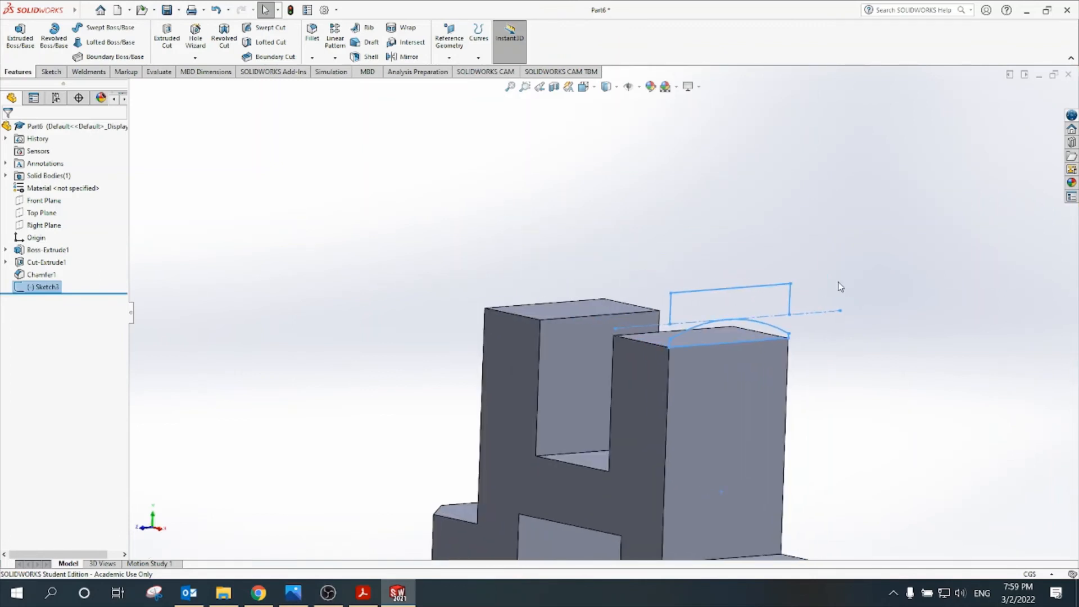
left_click(839, 287)
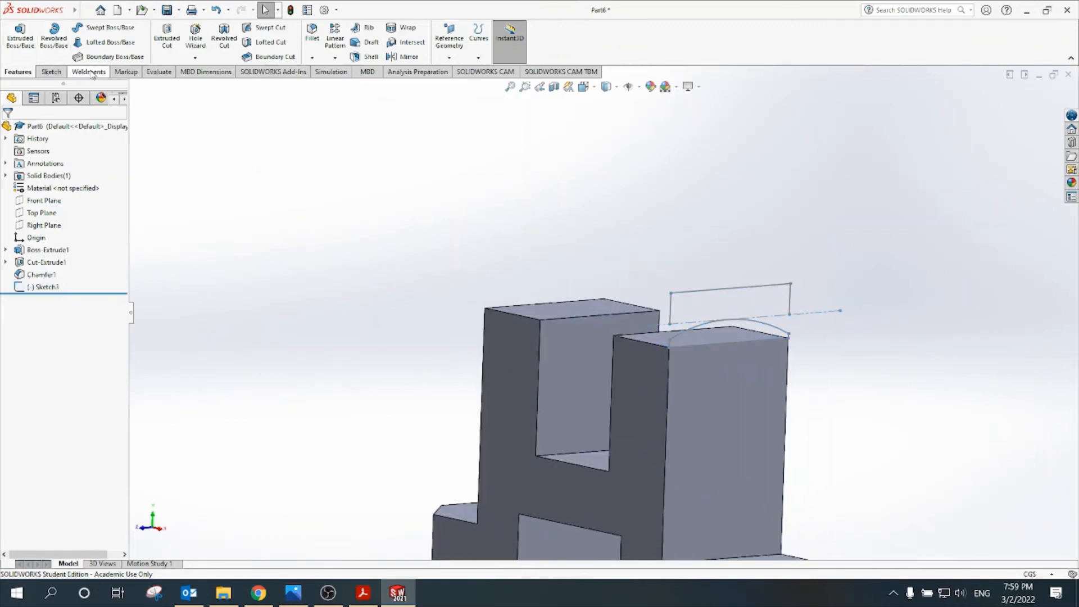
Set up a boss extrusion of the closed region under the arc and reverse its direction toward the opposite upright.
left_click(19, 36)
scroll(723, 333, "up", 3)
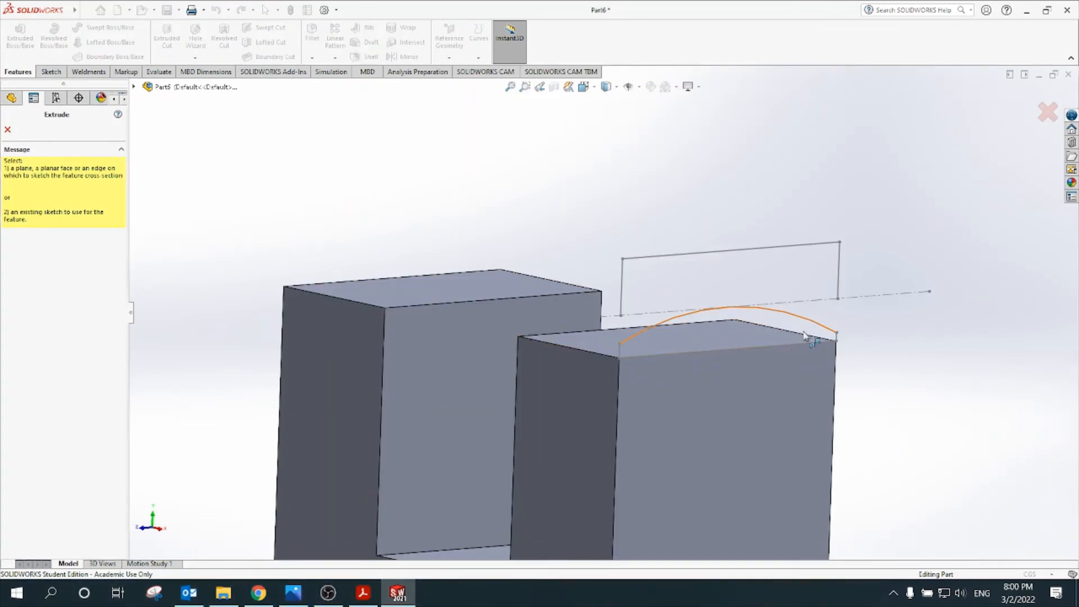
left_click(784, 346)
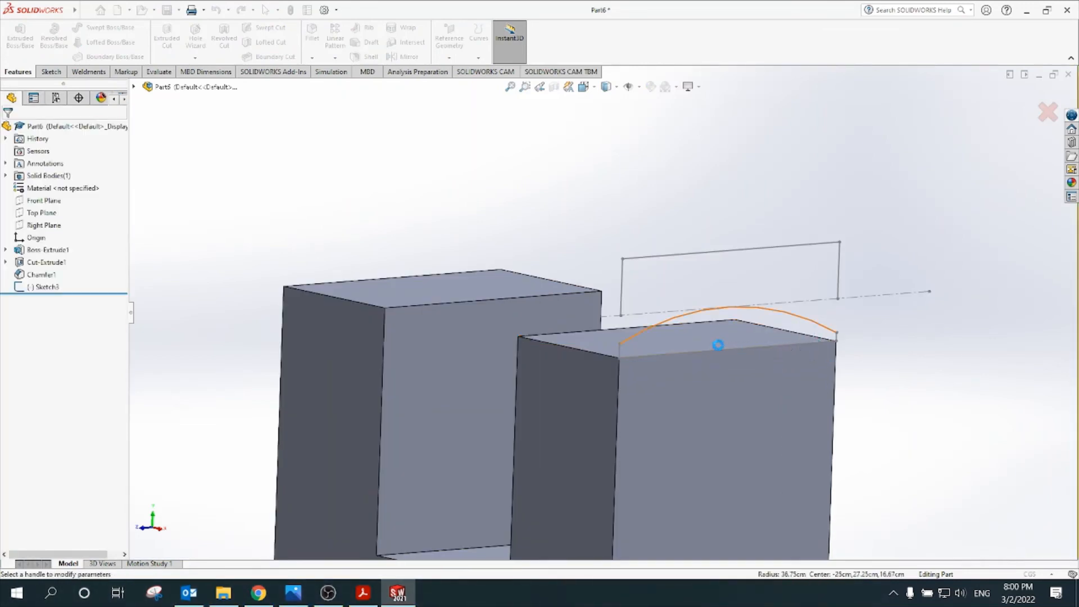
middle_click_drag(719, 349, 880, 425)
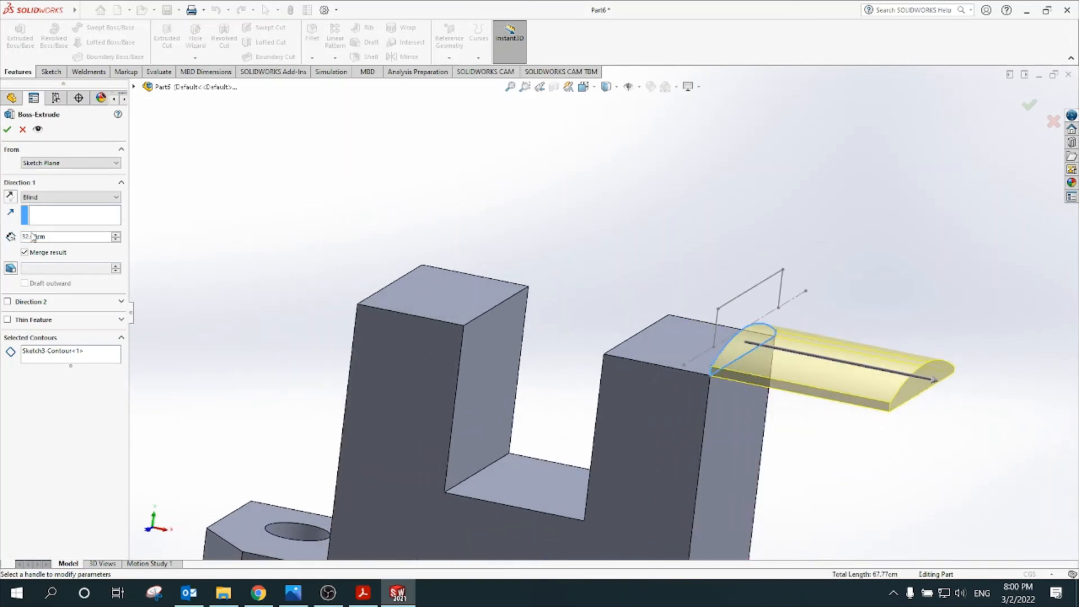
left_click(10, 198)
scroll(548, 339, "down", 2)
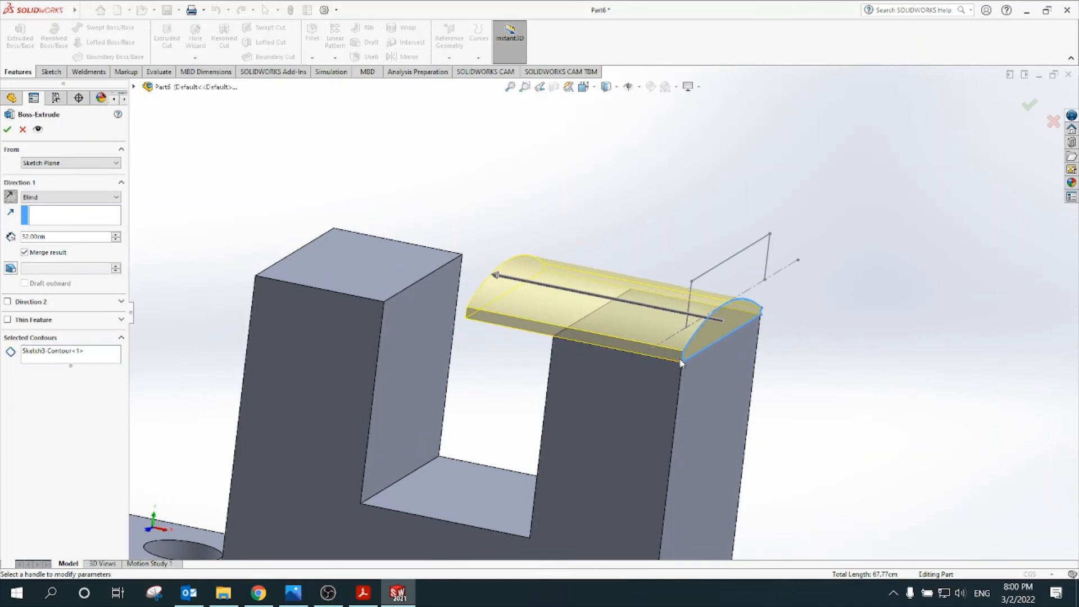
Stretch the extrusion preview across the gap until it reaches the outer face of the far upright.
scroll(543, 317, "up", 1)
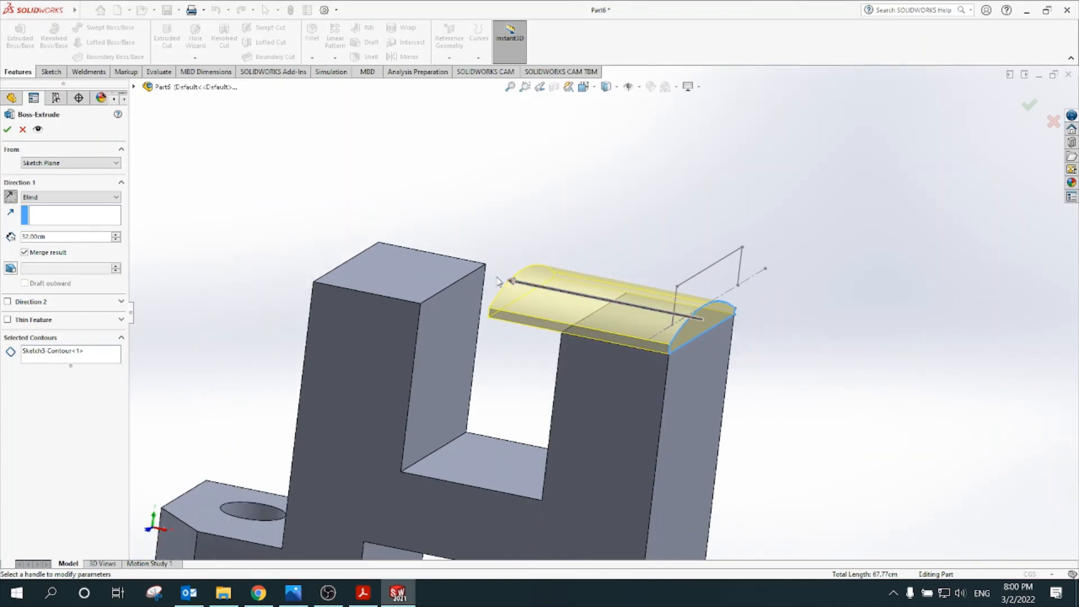
left_click_drag(506, 281, 350, 250)
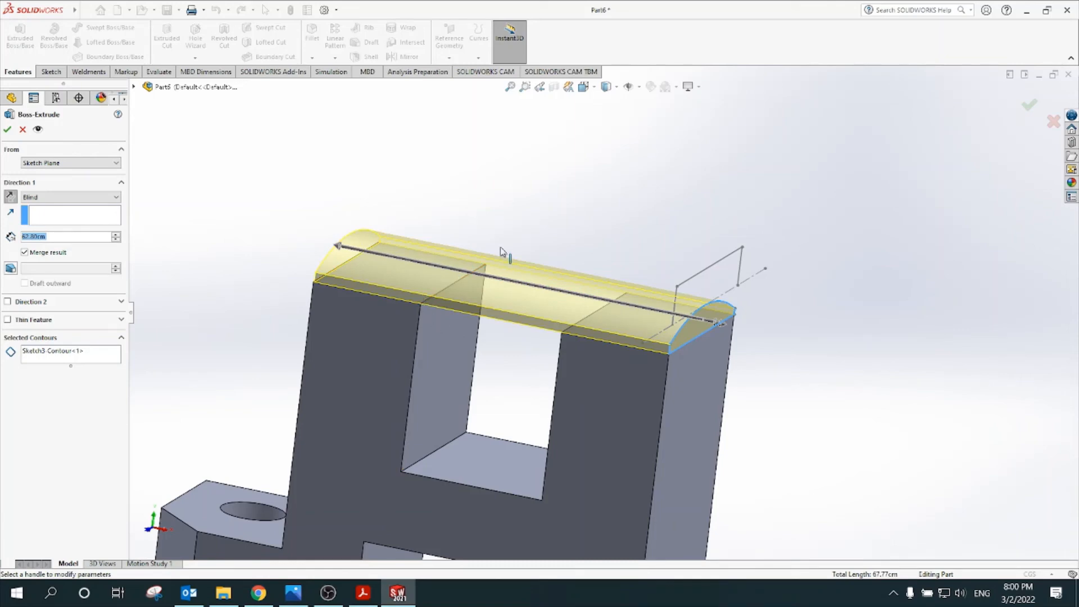
scroll(591, 228, "up", 3)
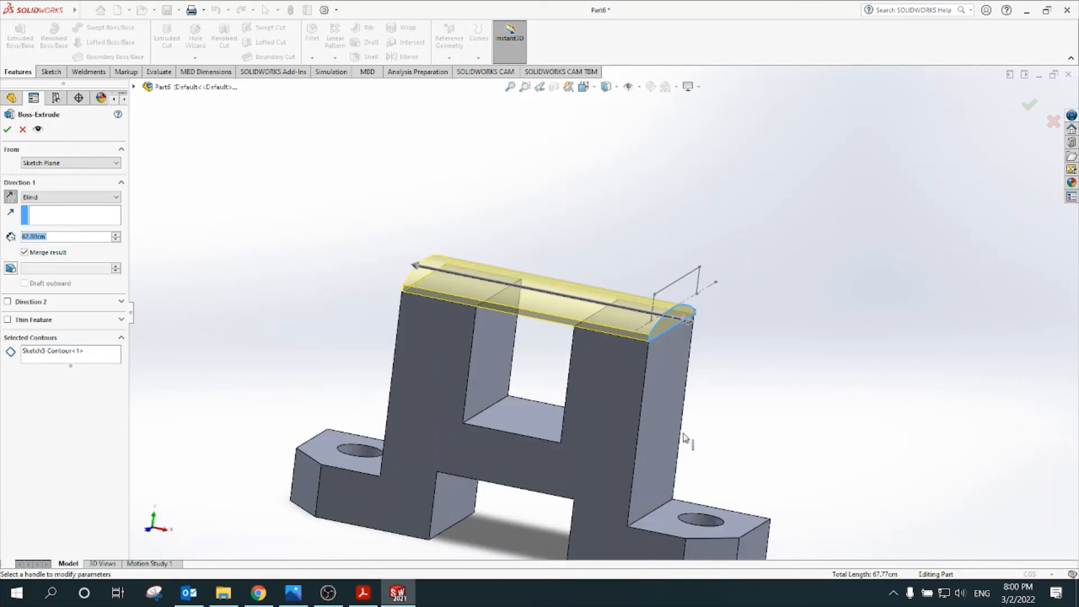
Consult the upright and gap widths in the Tut 4.pdf drawing, and complete the extrusion with a depth of 19+19+25 cm.
left_click(363, 593)
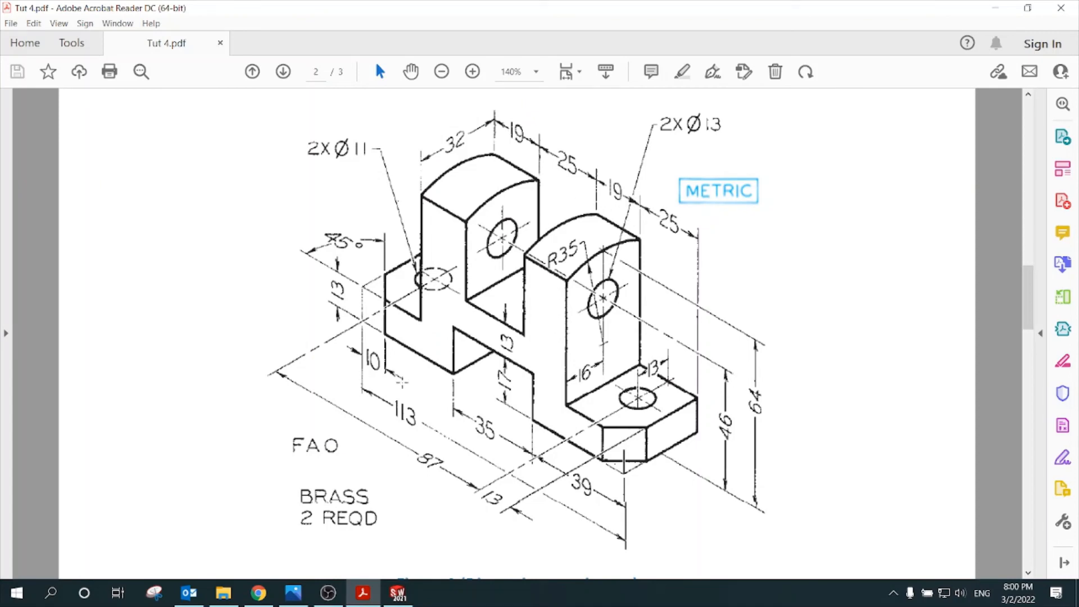
left_click(398, 593)
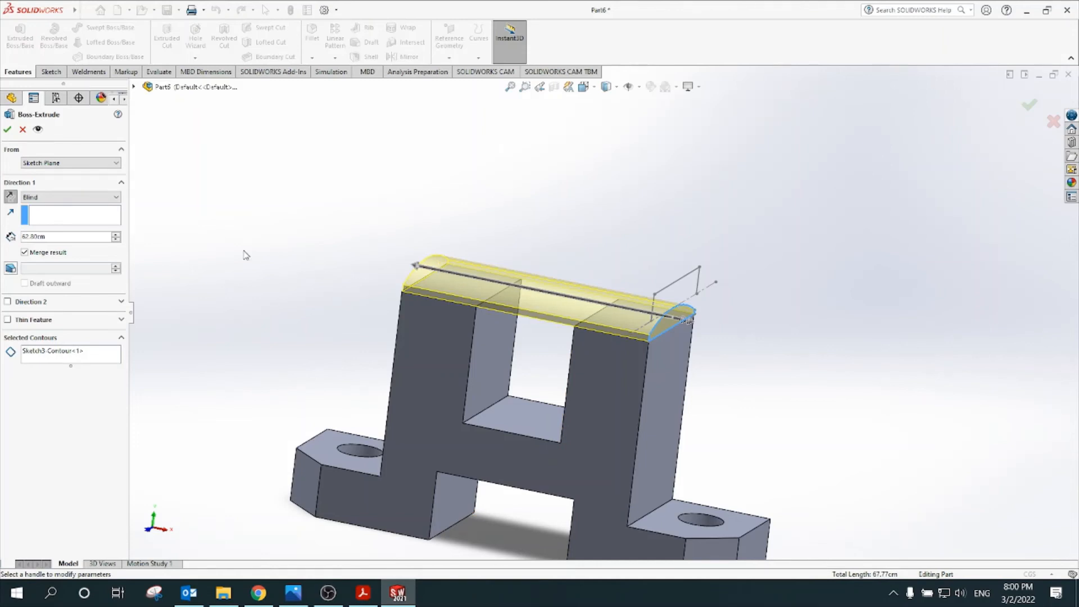
left_click(62, 236)
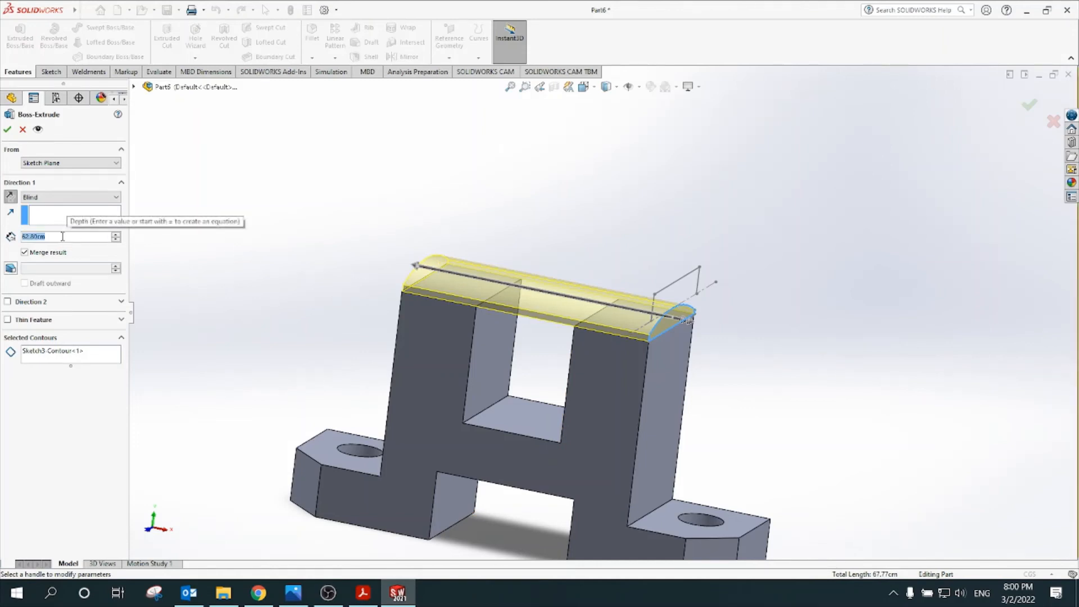
type("19c")
type("19+1")
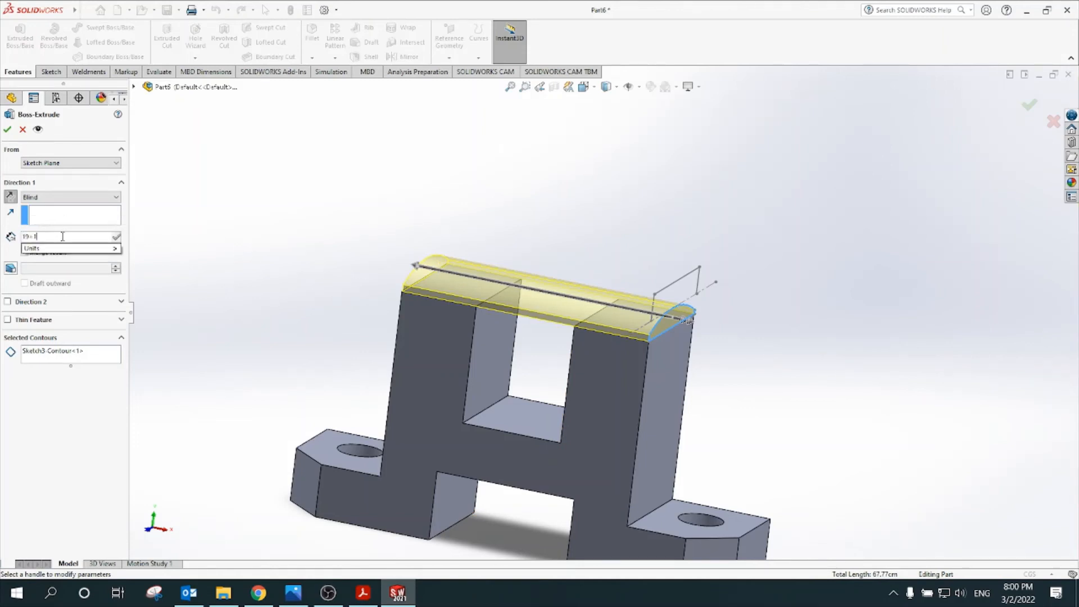
type("25")
key("Return")
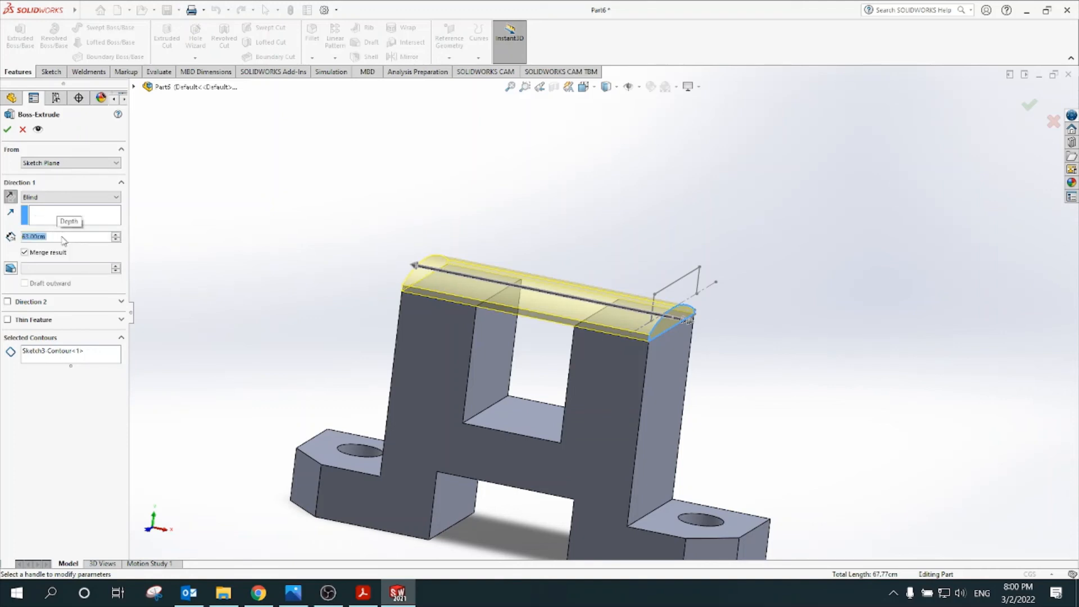
left_click(7, 131)
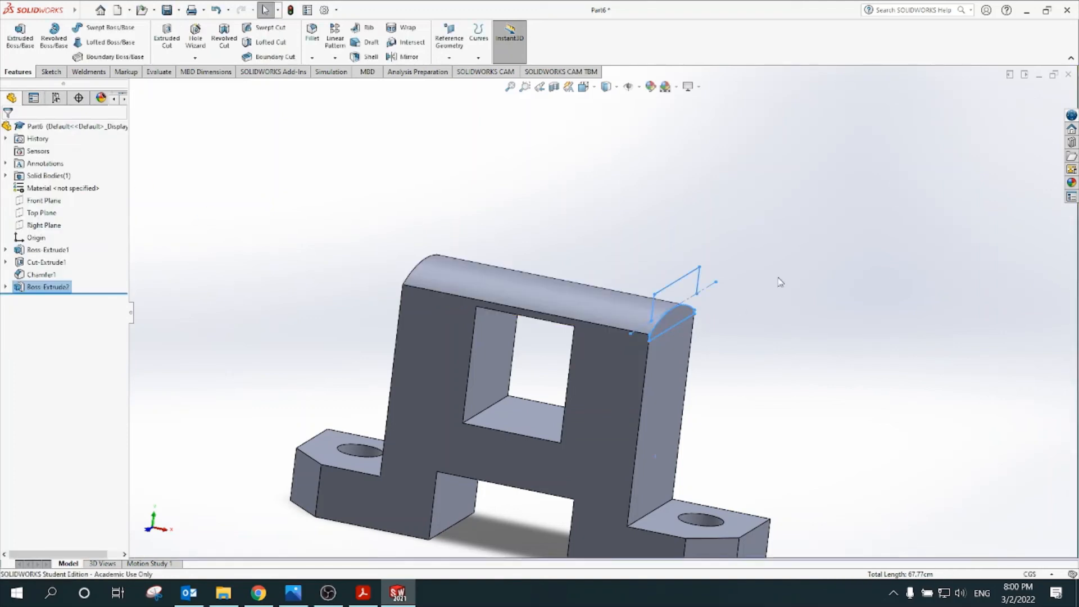
On the bracket's front face, sketch a corner rectangle about 26 cm wide from the gap's upper right corner, extending above the rounded top.
middle_click_drag(776, 325, 798, 321)
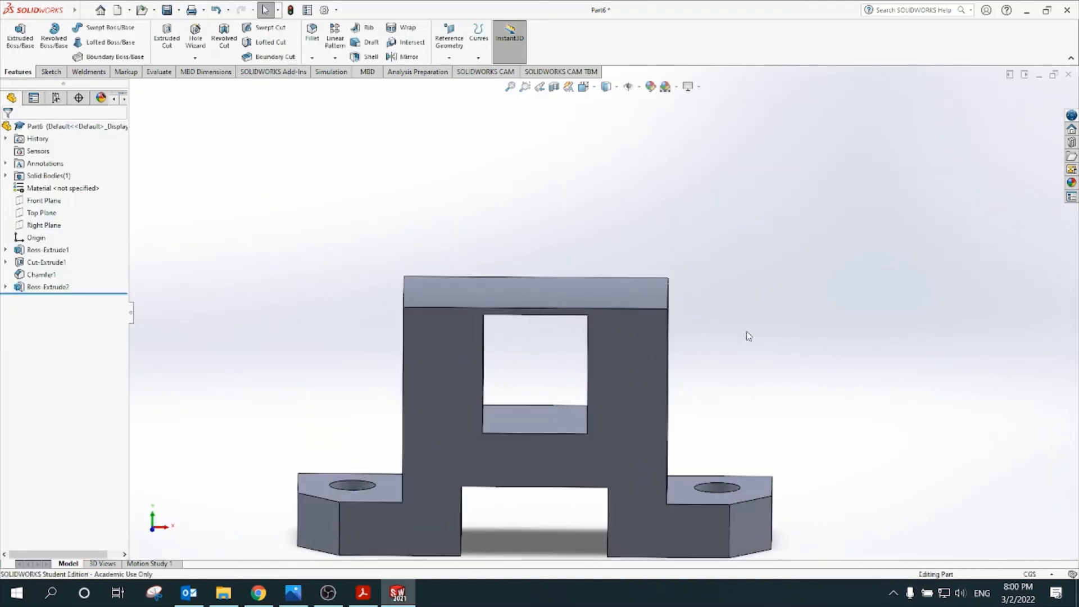
scroll(591, 337, "down", 3)
left_click(580, 288)
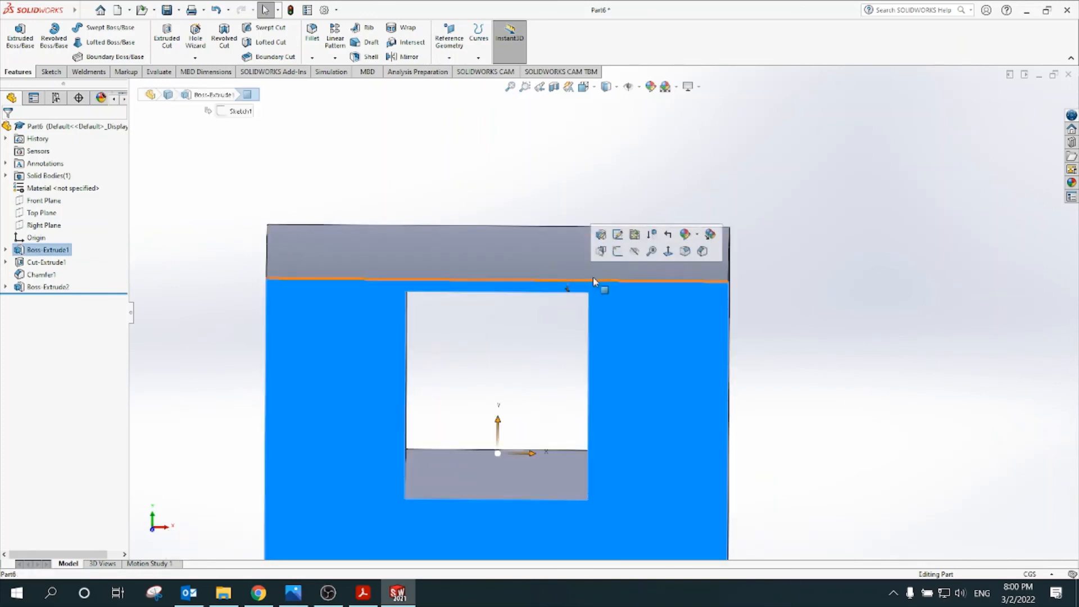
left_click(607, 251)
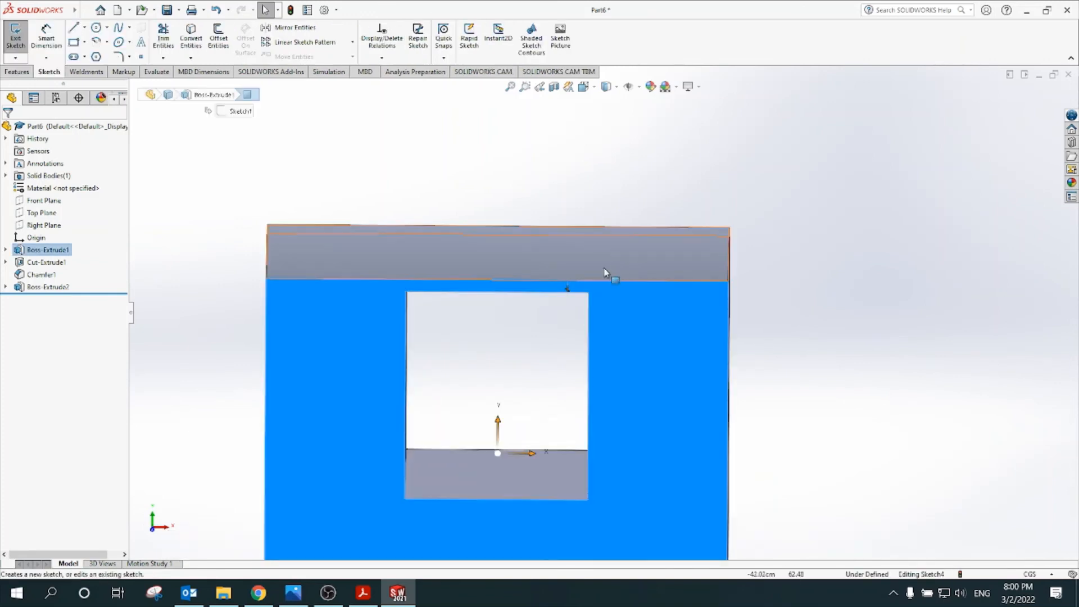
left_click(73, 42)
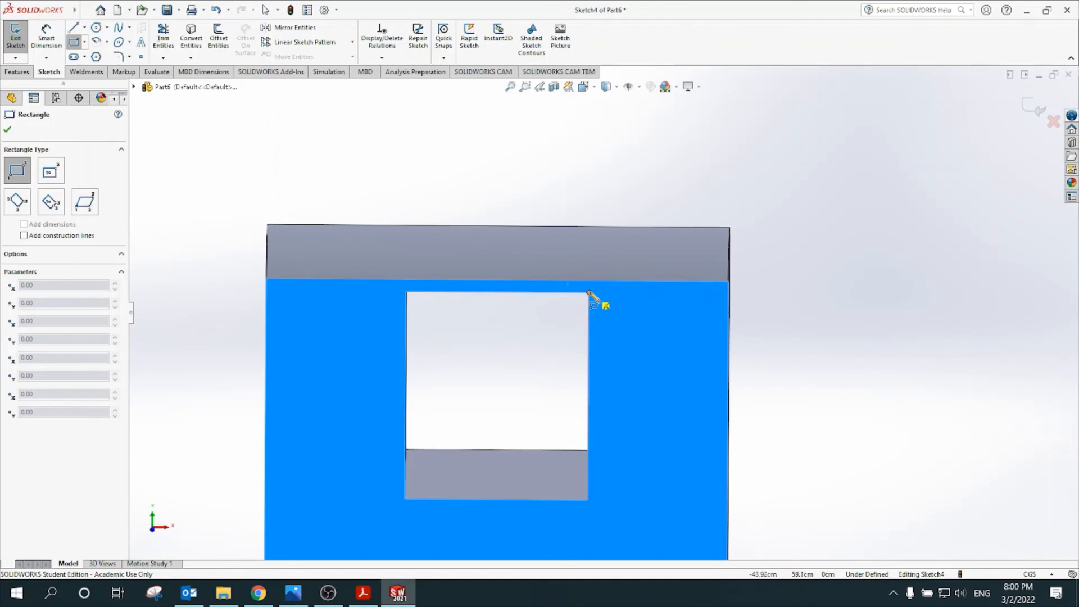
left_click(589, 291)
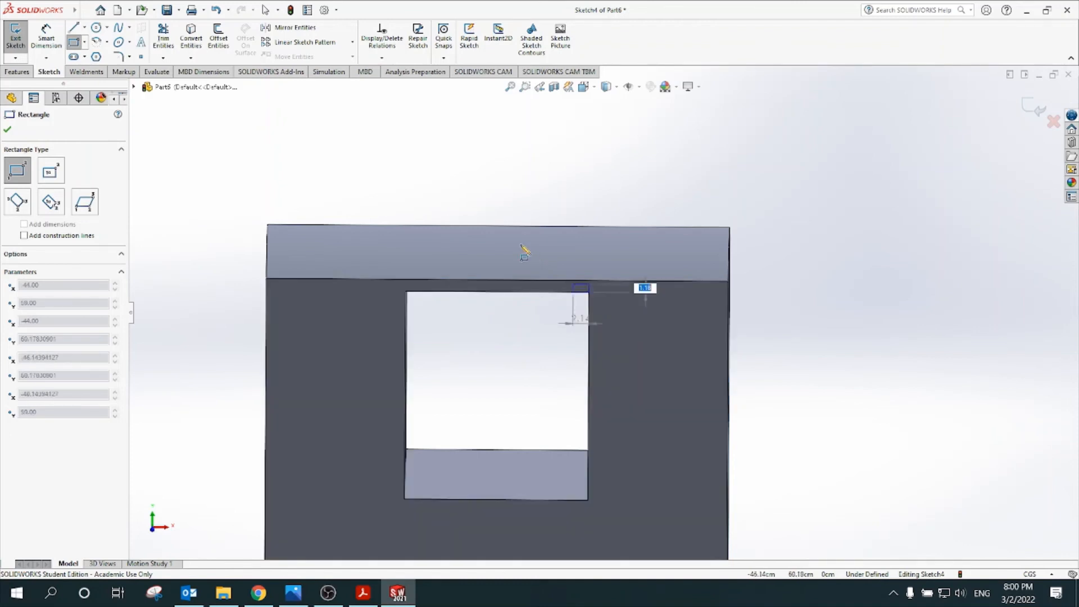
left_click(400, 164)
Dimension the width of the rectangle above the gap as 25 cm and finish the sketch.
left_click(47, 38)
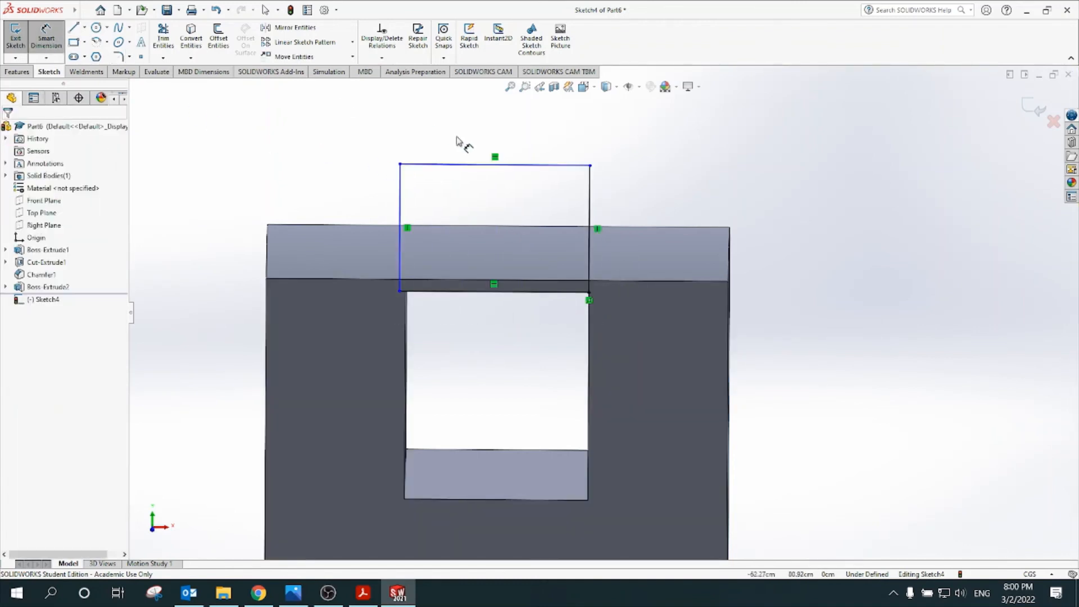
left_click(474, 153)
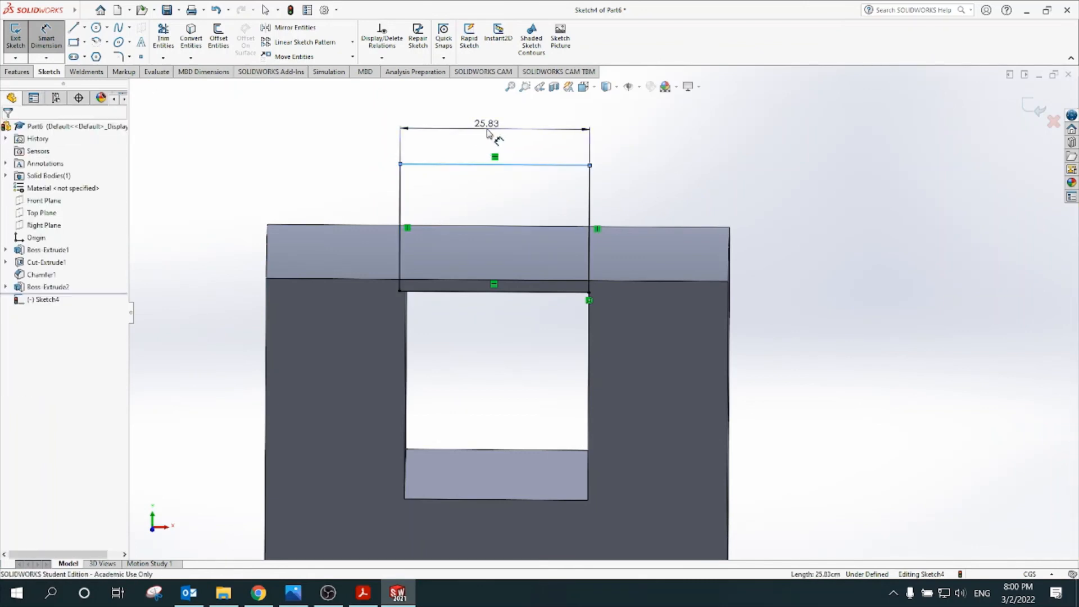
left_click(493, 141)
type("25")
key("Return")
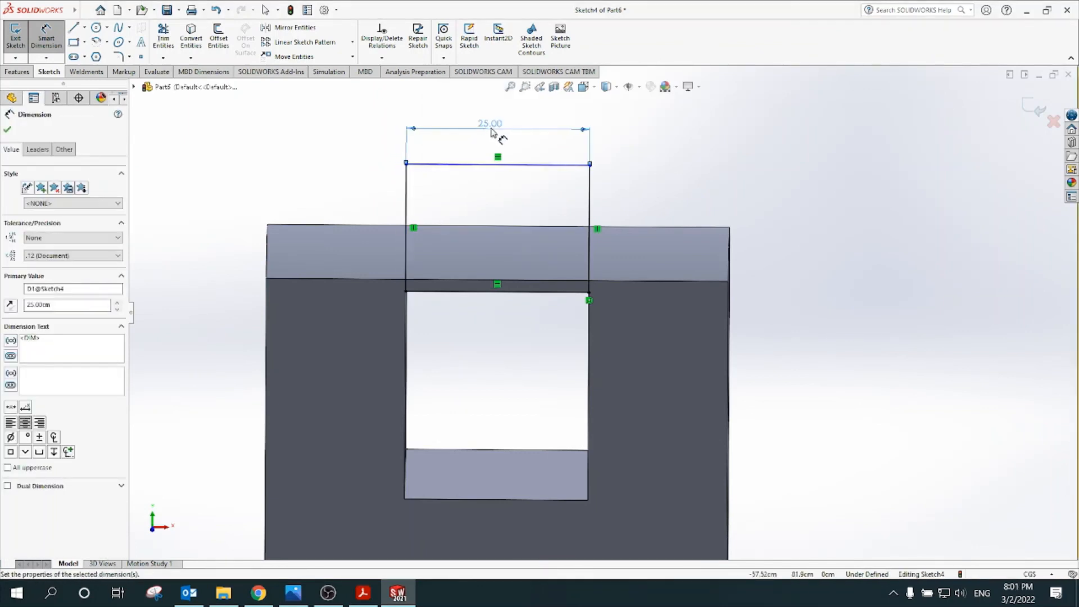
left_click(1026, 104)
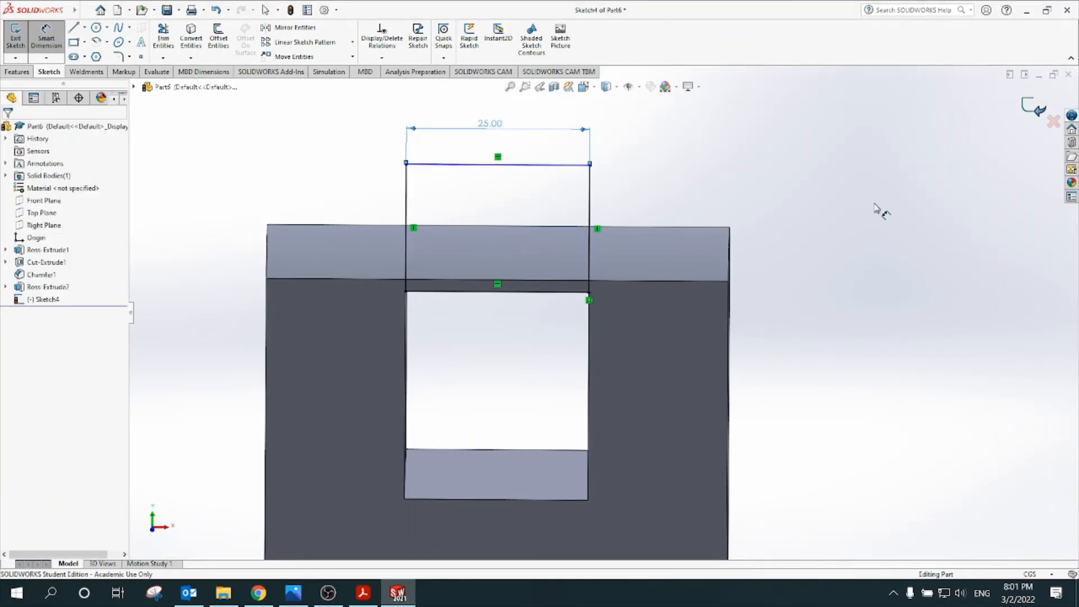
Cut the rectangle through the rounded top between the uprights with a Blind extruded cut 63 cm deep.
left_click(841, 224)
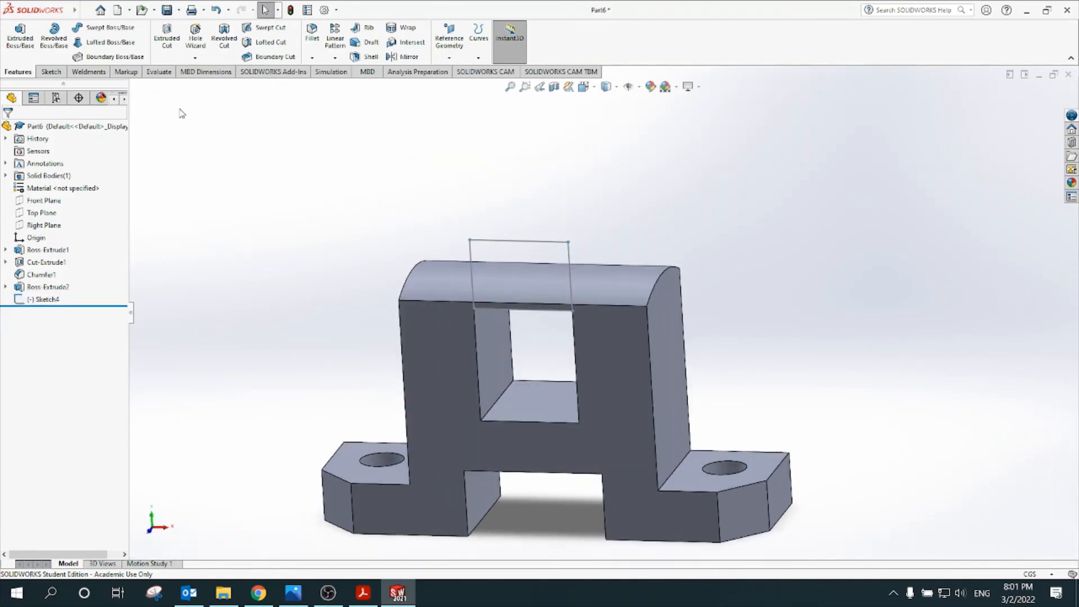
left_click(167, 35)
left_click(524, 242)
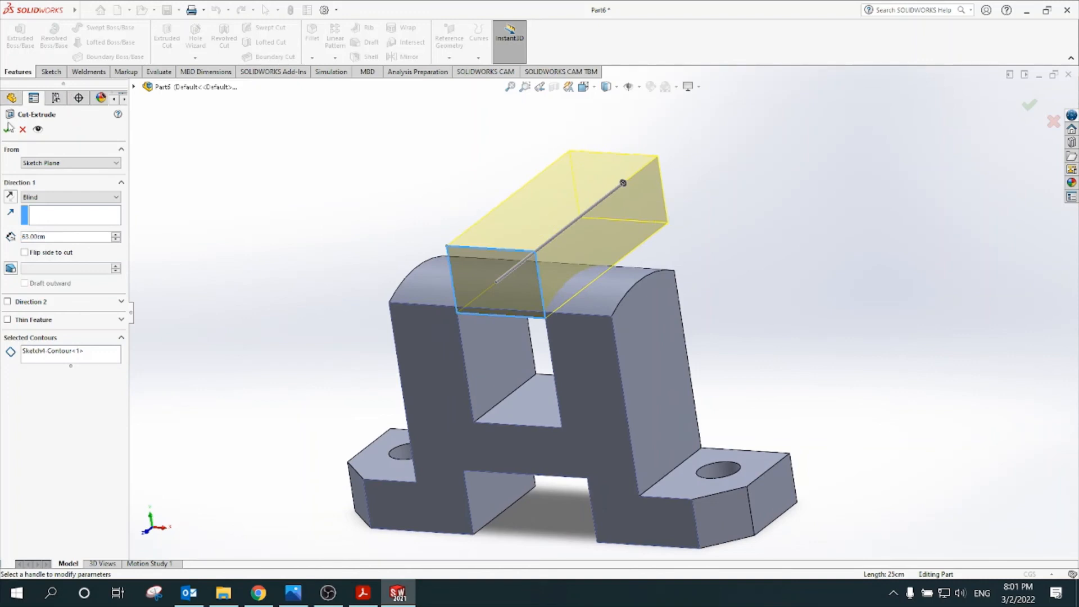
left_click(9, 128)
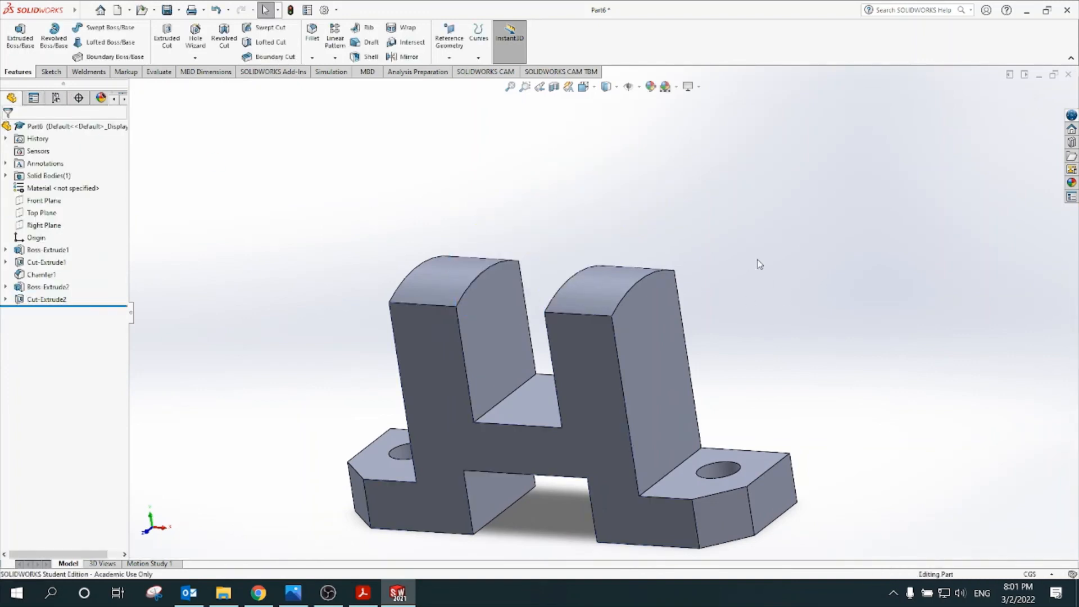
Sketch a circle about 13.4 cm in diameter near the upper middle of the right upright's outer face, viewed from the right.
middle_click_drag(760, 265, 759, 298)
scroll(771, 275, "down", 1)
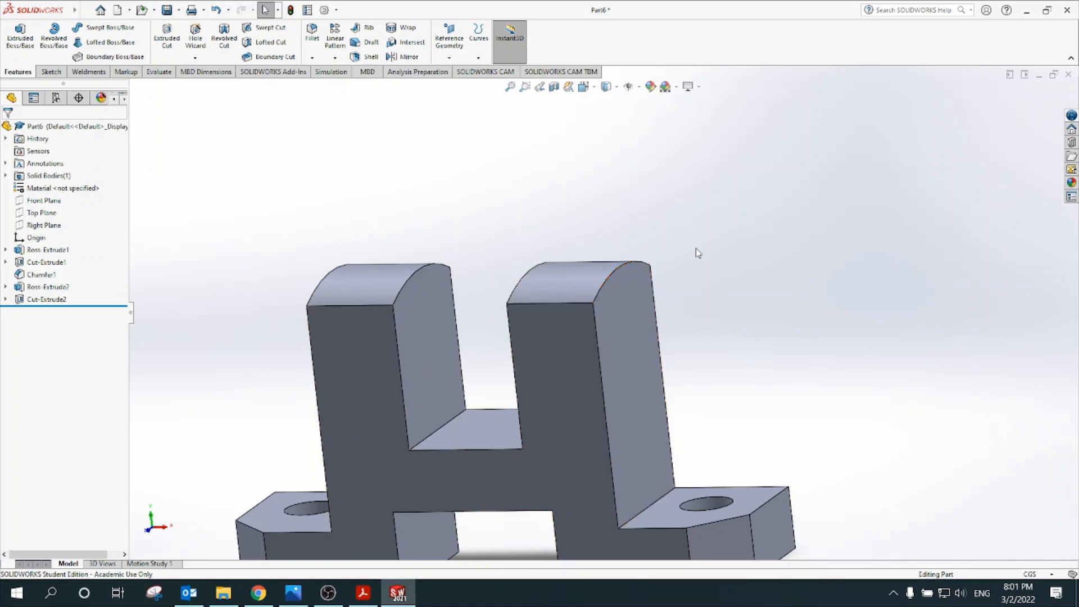
scroll(518, 248, "up", 2)
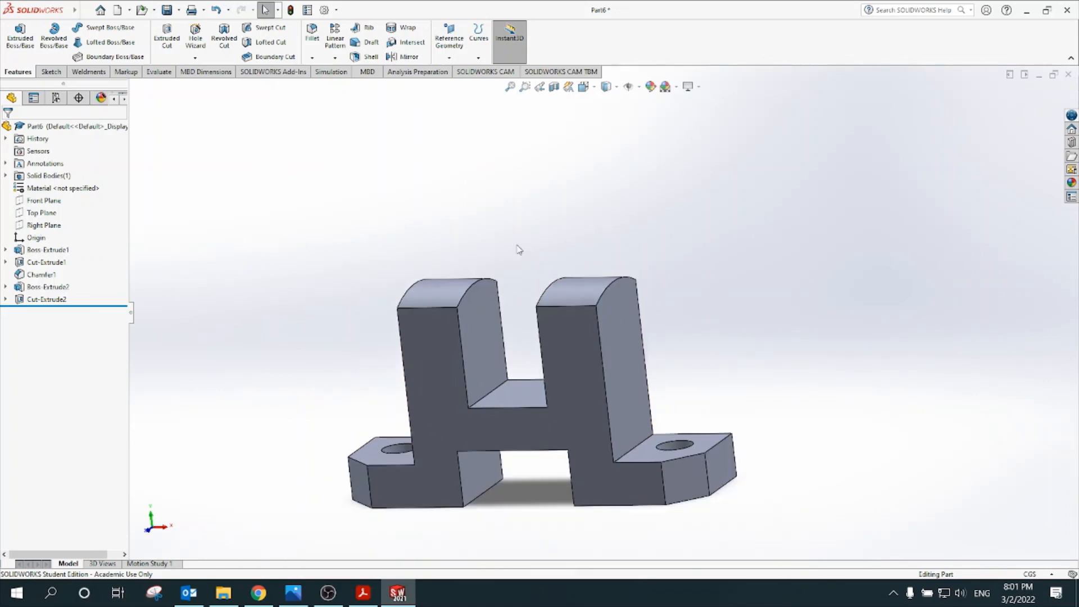
middle_click_drag(519, 249, 532, 289)
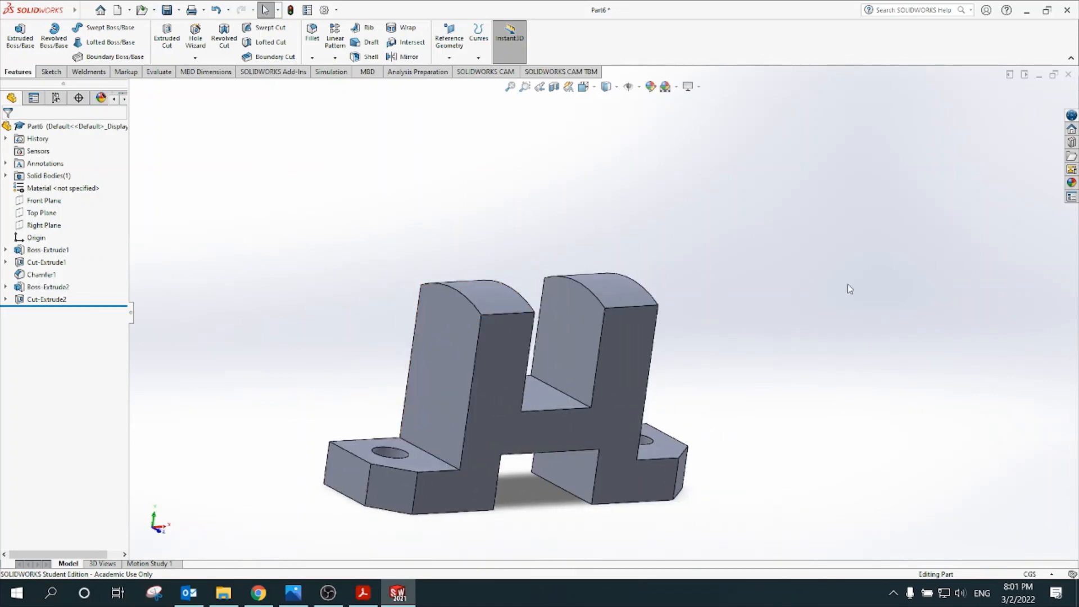
key("ctrl+1")
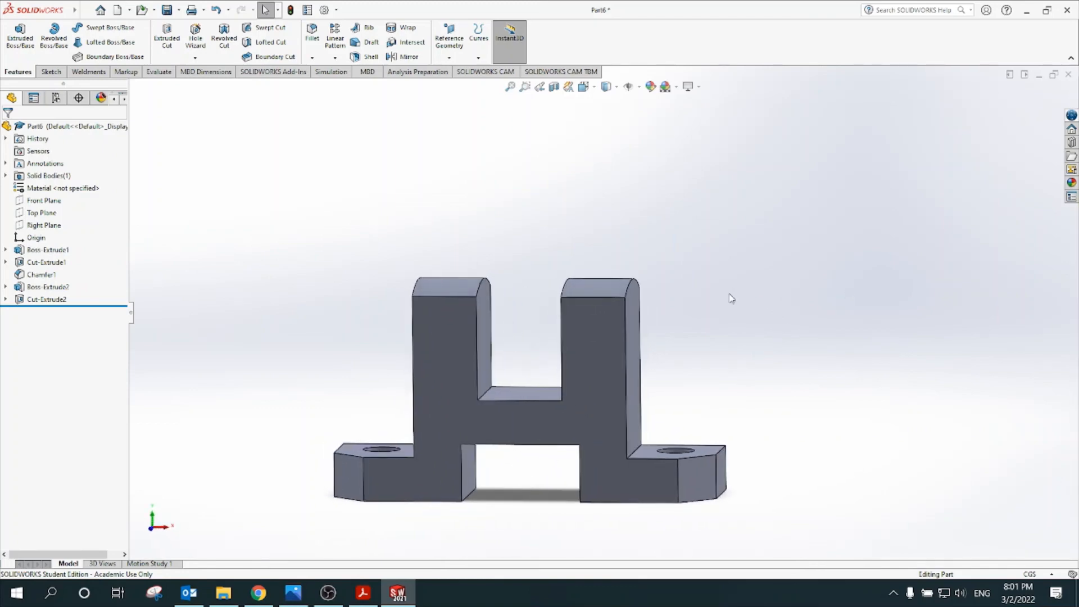
middle_click_drag(753, 290, 764, 275)
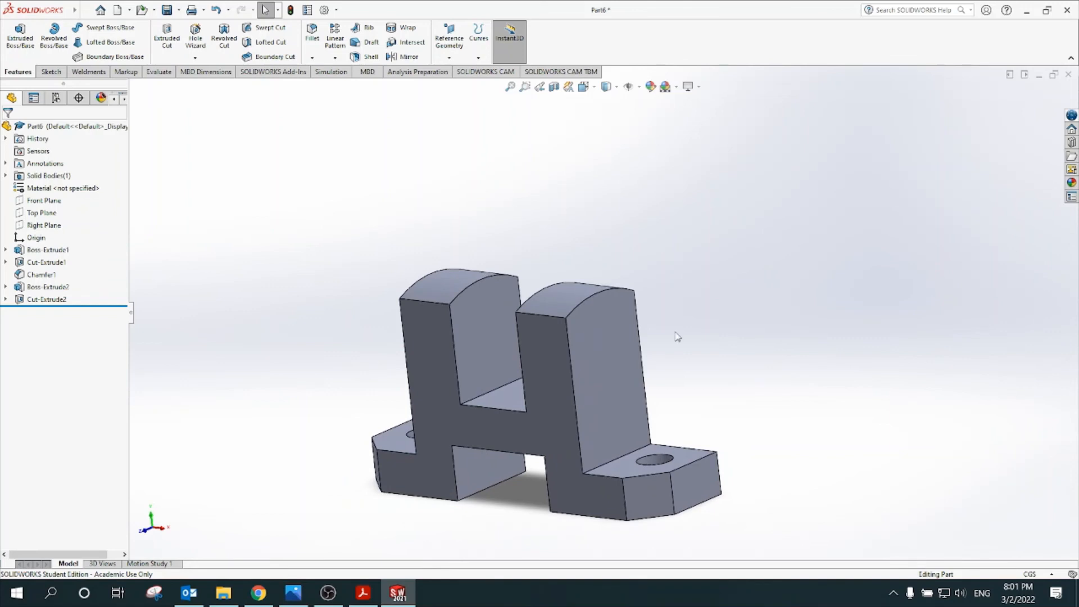
left_click(606, 346)
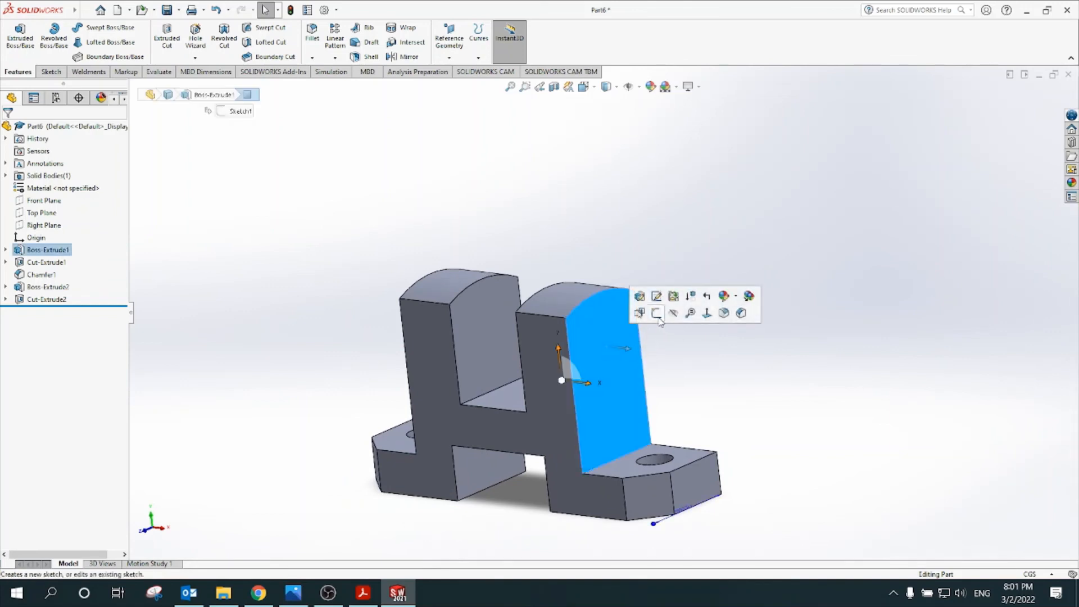
left_click(656, 313)
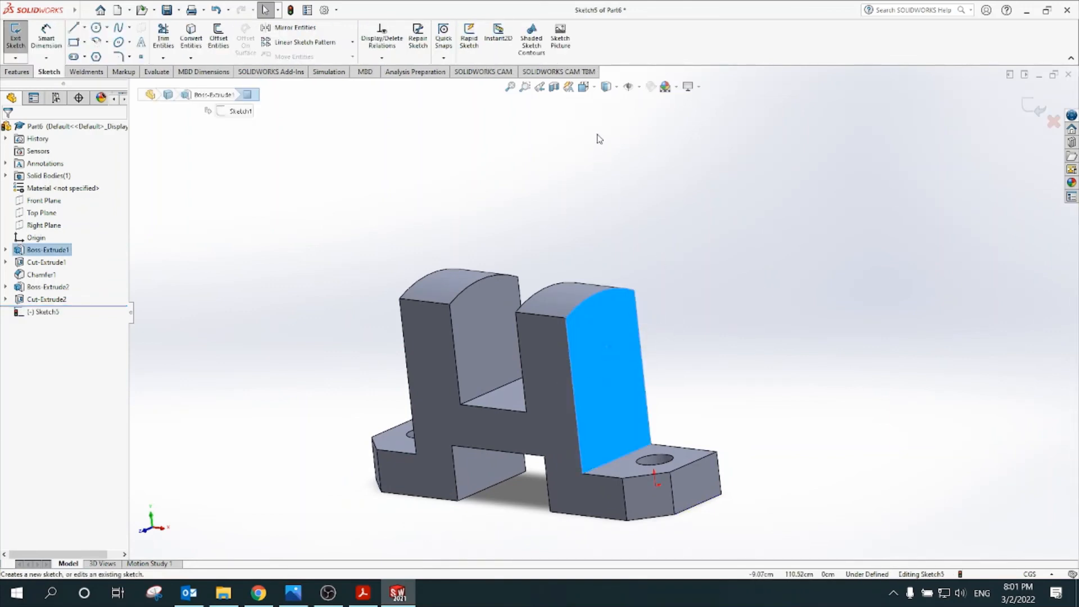
left_click(583, 86)
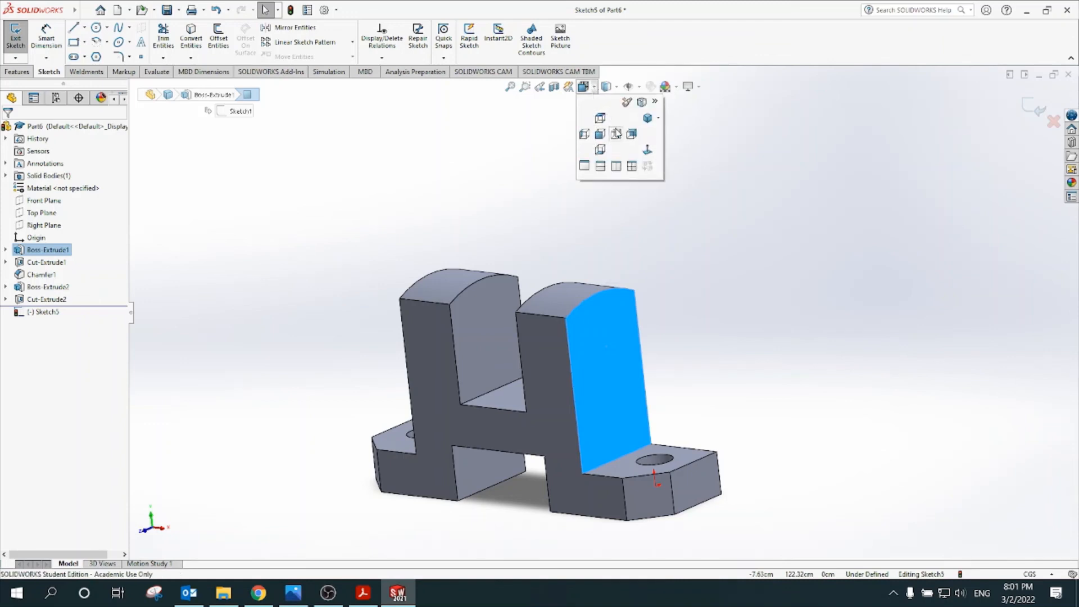
left_click(616, 133)
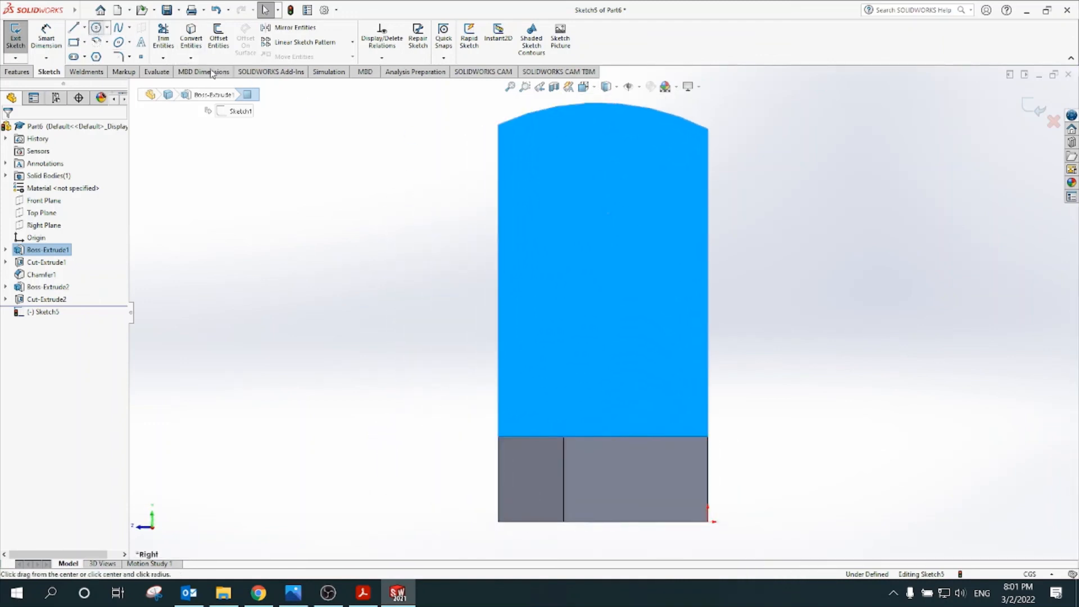
left_click(95, 28)
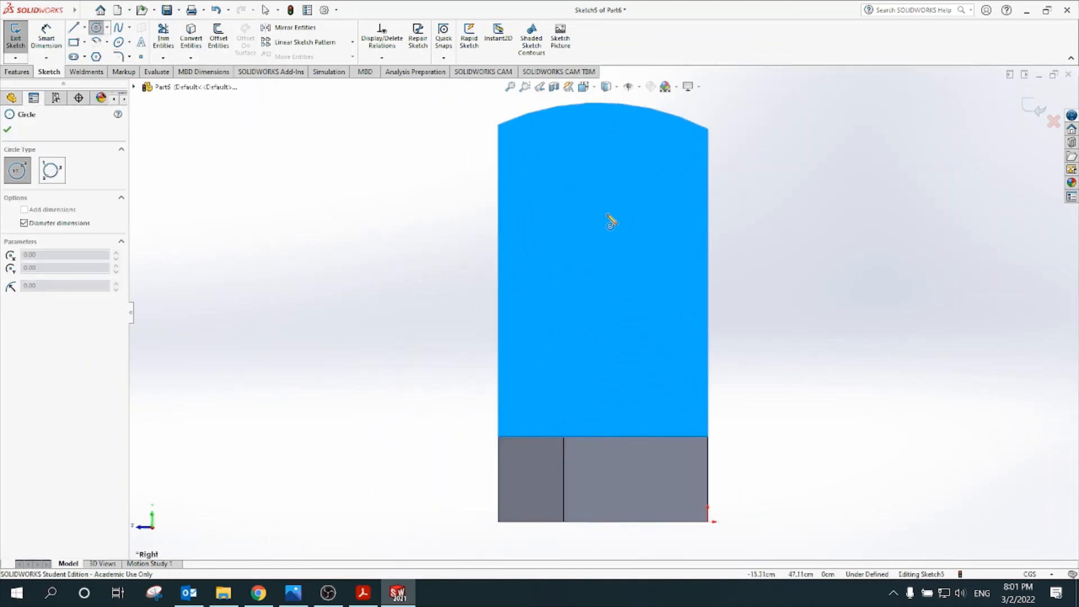
left_click(601, 250)
left_click(601, 206)
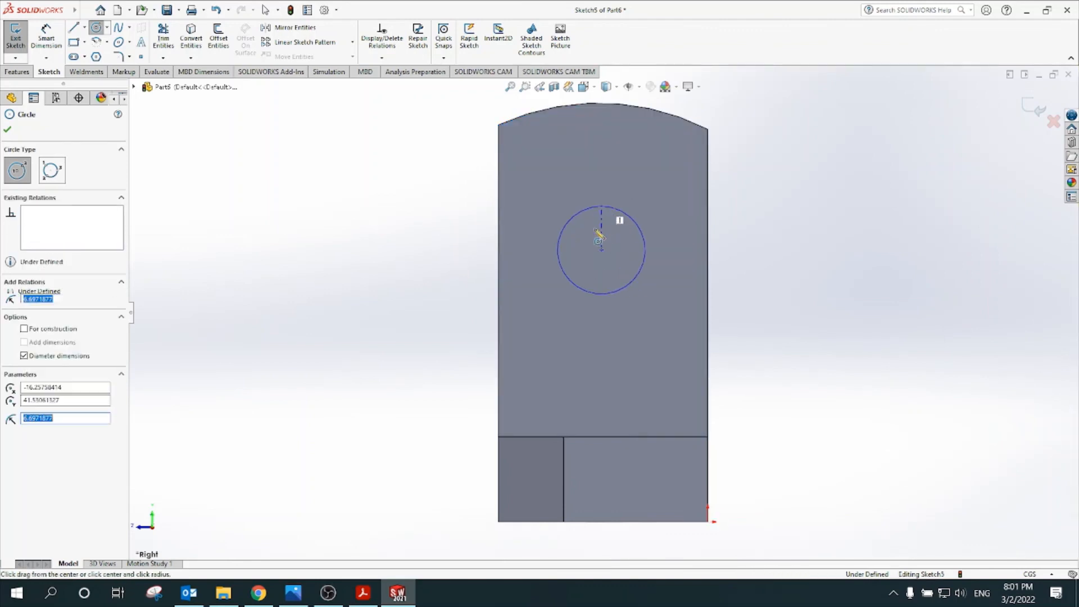
Dimension the horizontal distance from the circle's centre to the upright's right vertical edge, trying a value of 16 cm.
left_click(59, 45)
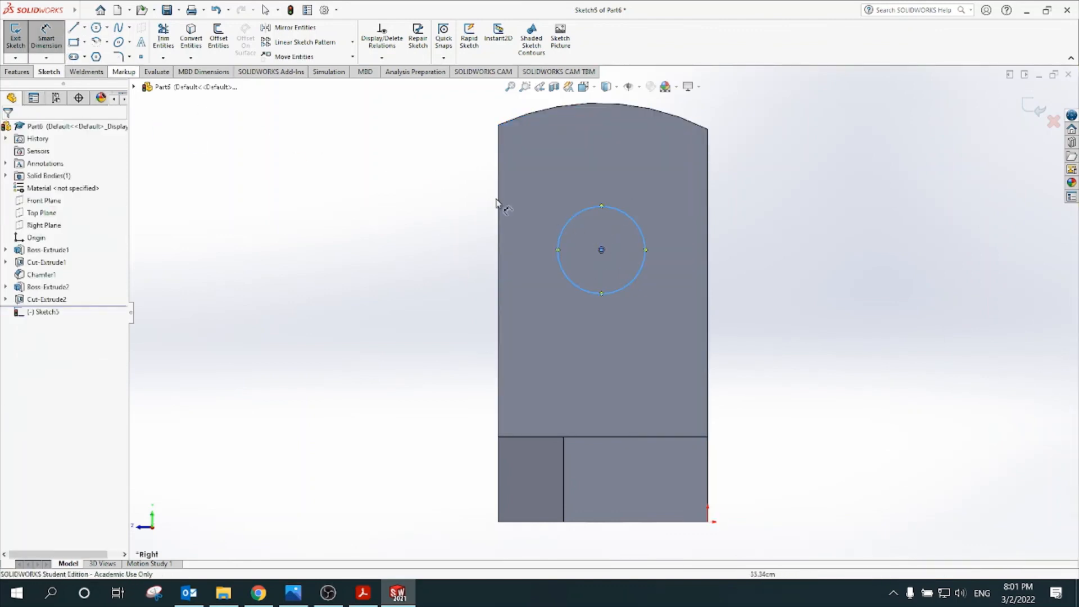
left_click(646, 248)
left_click(706, 247)
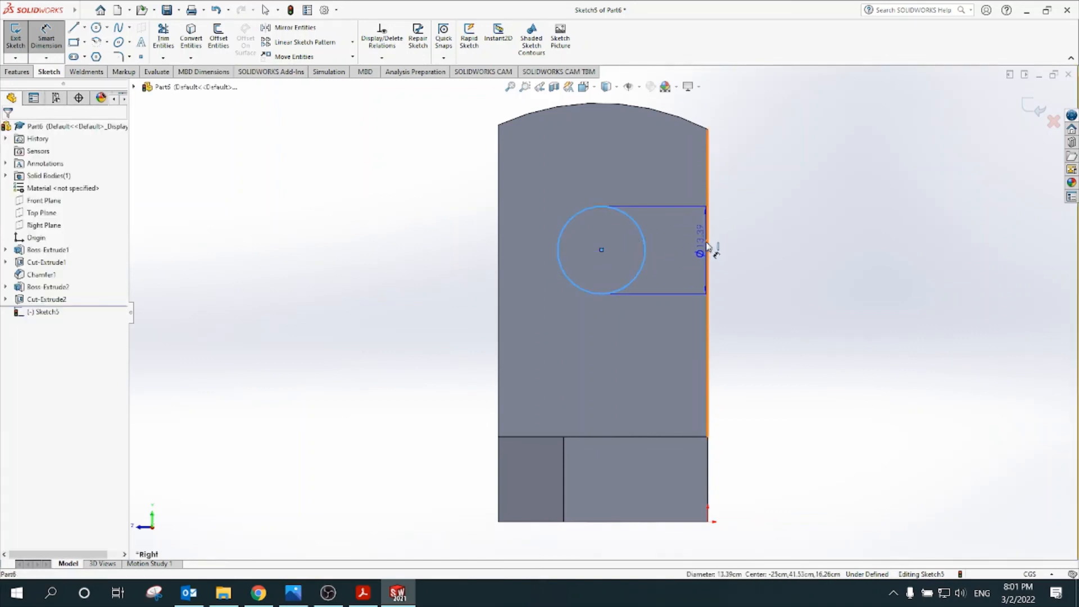
left_click(662, 337)
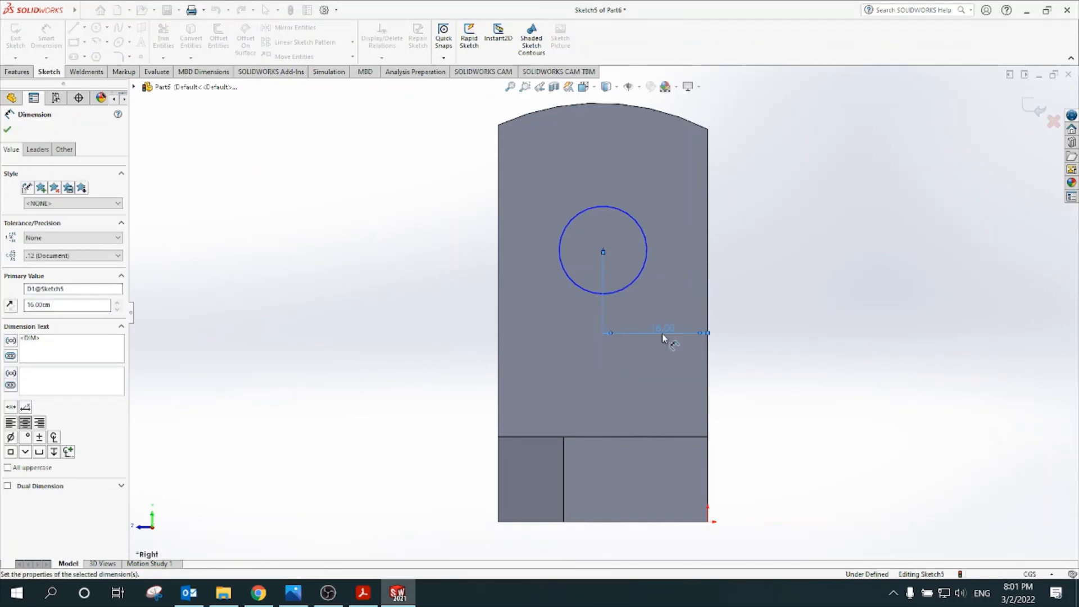
key("Escape")
Dimension the circle's centre 46 cm above the bottom edge of the bracket's base.
left_click(47, 33)
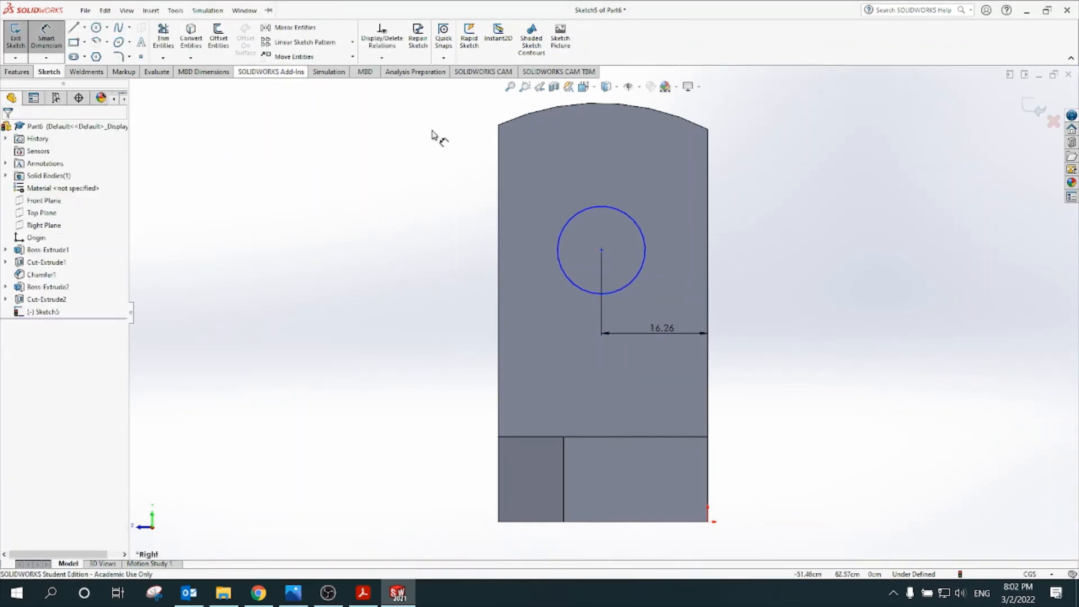
left_click(645, 221)
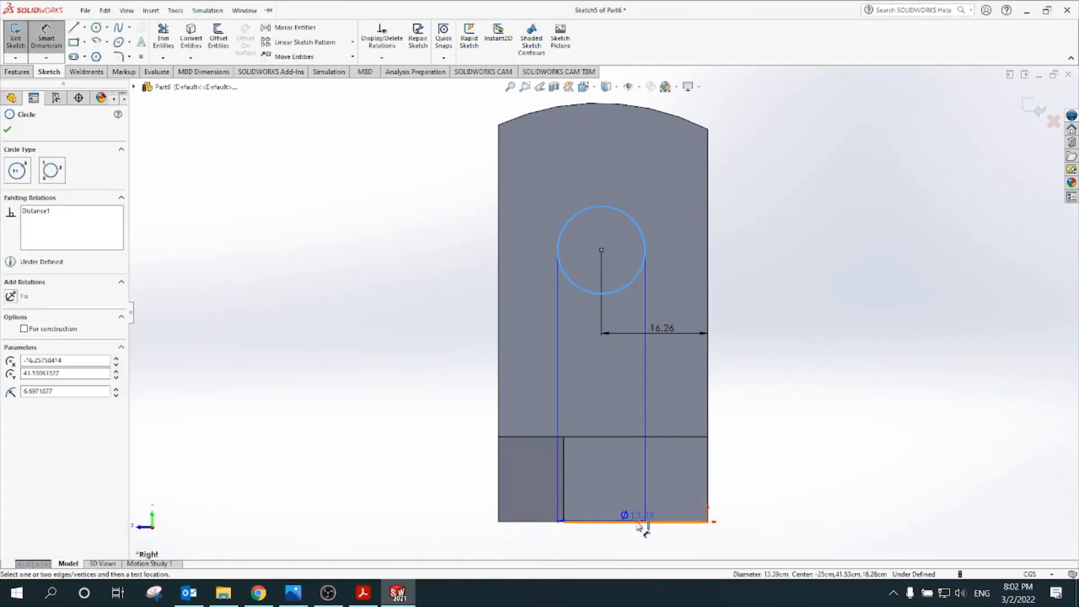
left_click(637, 522)
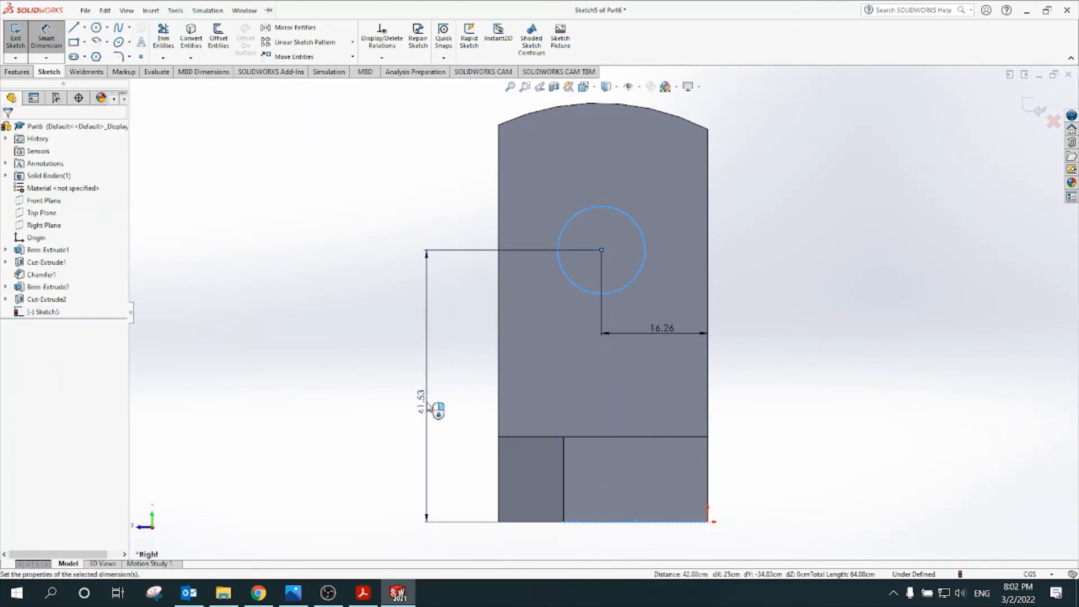
left_click(438, 410)
type("46")
key("Return")
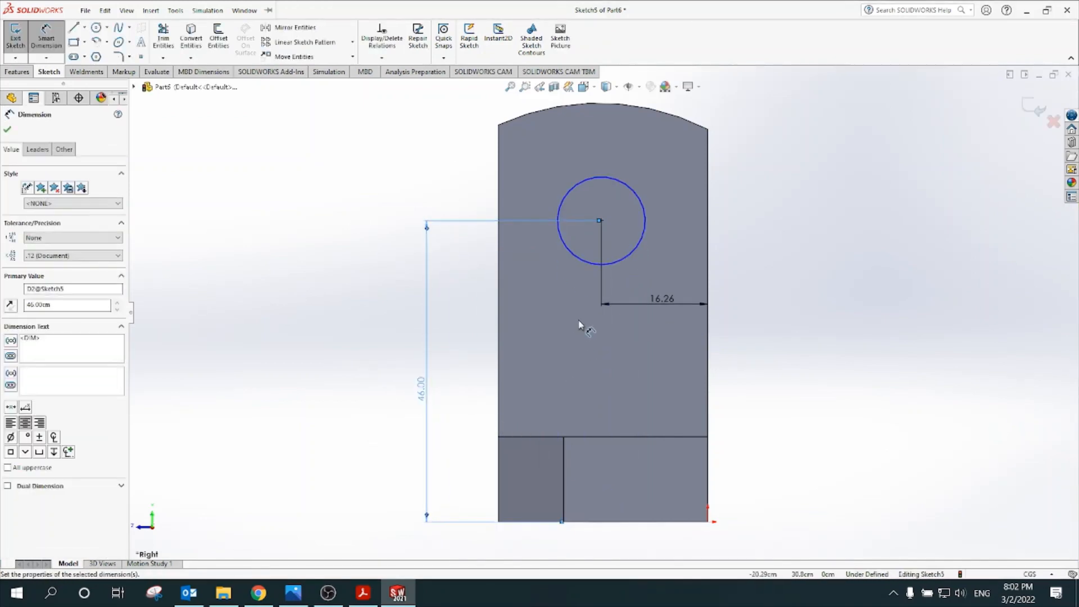
Consult the hole size in the Tut 4.pdf drawing, set the circle's diameter to 13 cm in SOLIDWORKS, and finish the sketch.
left_click(362, 592)
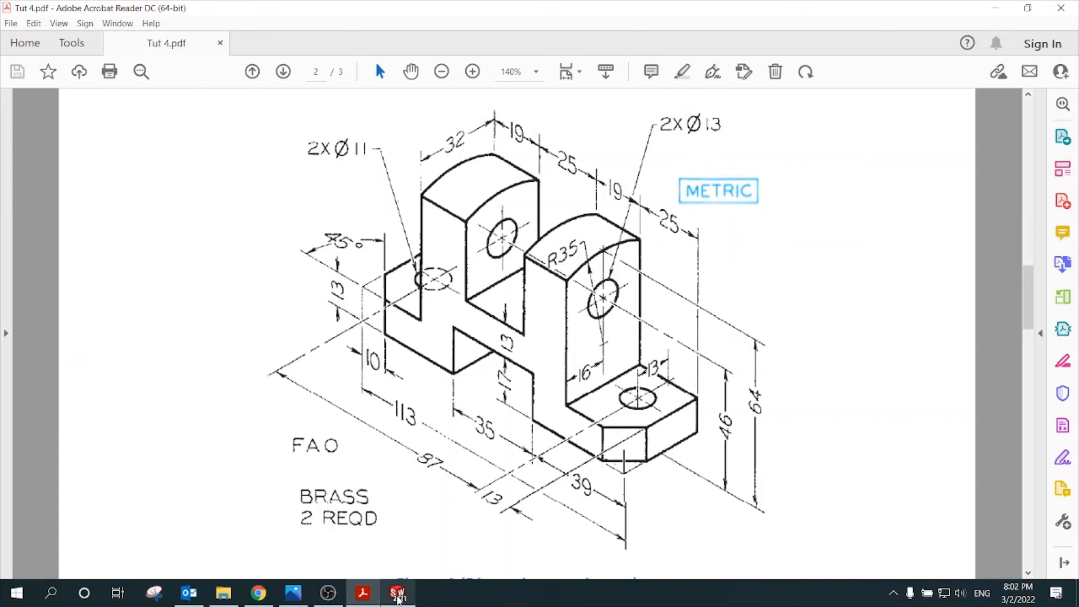
left_click(398, 593)
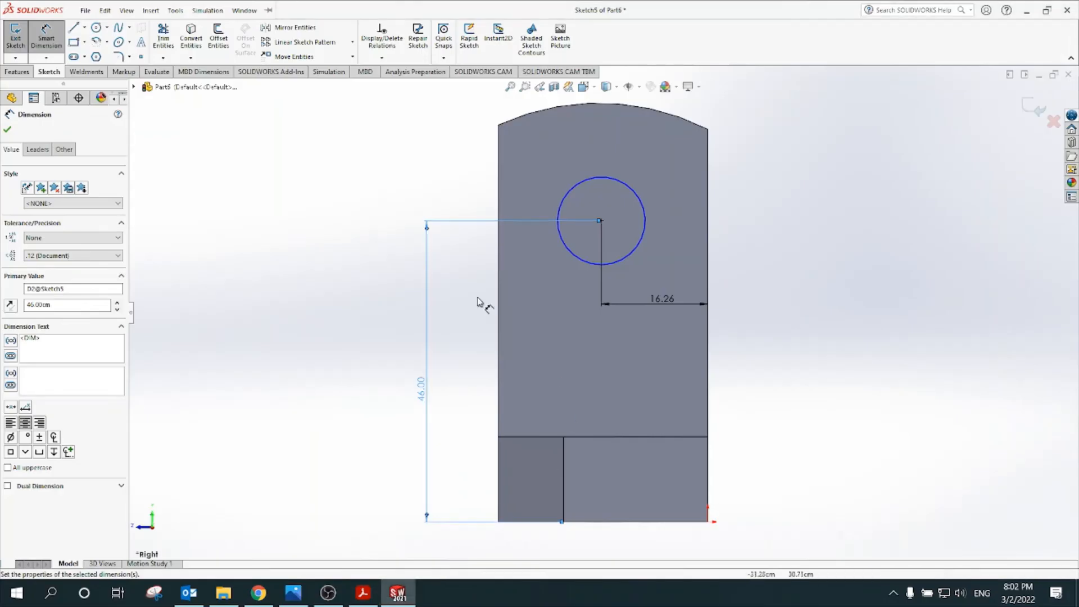
left_click(583, 181)
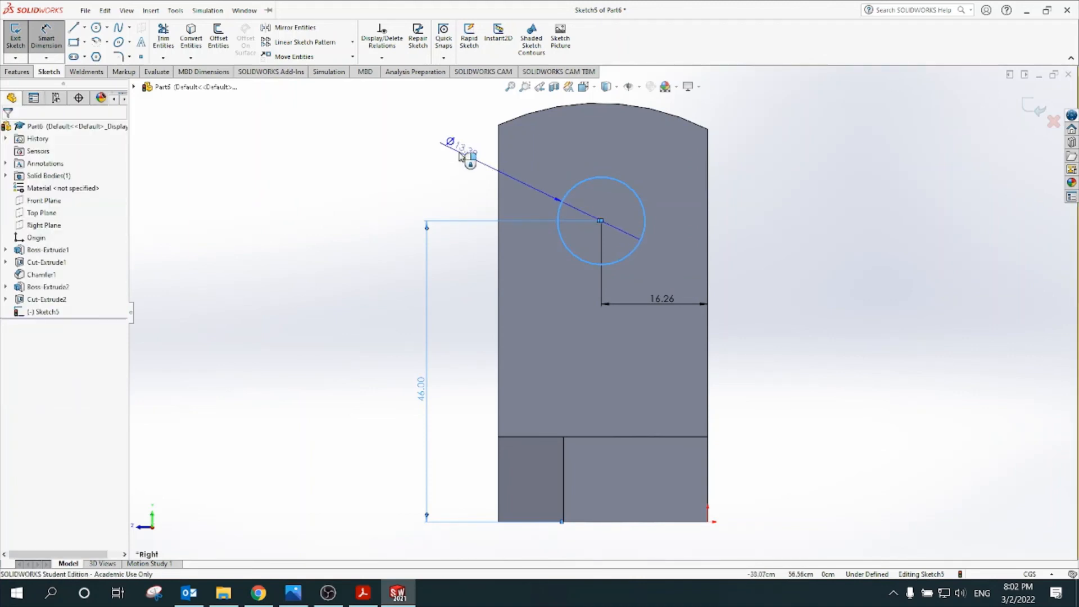
left_click(460, 156)
key("Return")
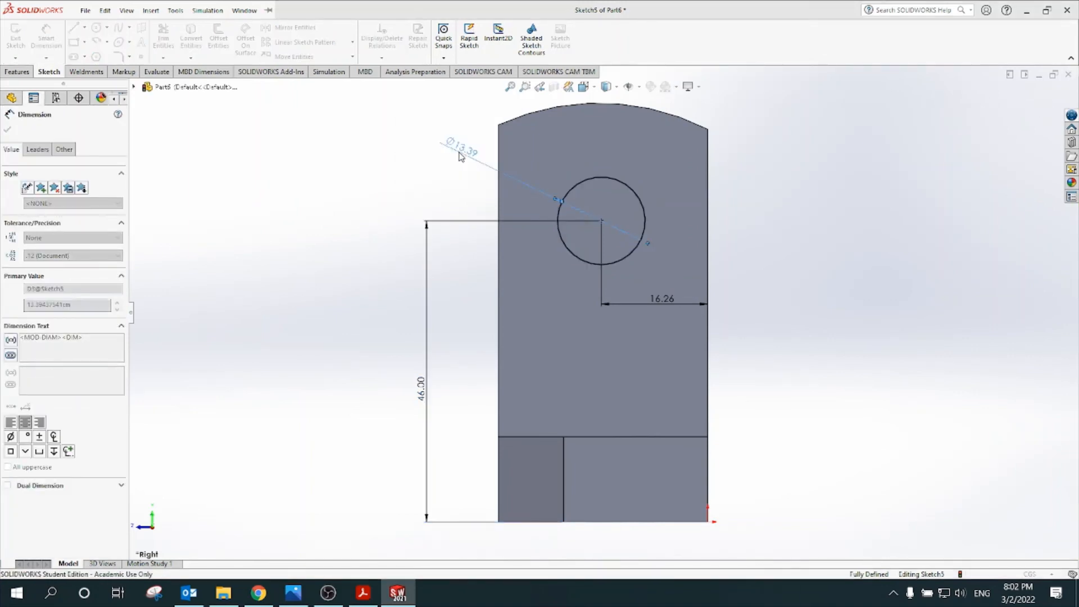
left_click(1030, 114)
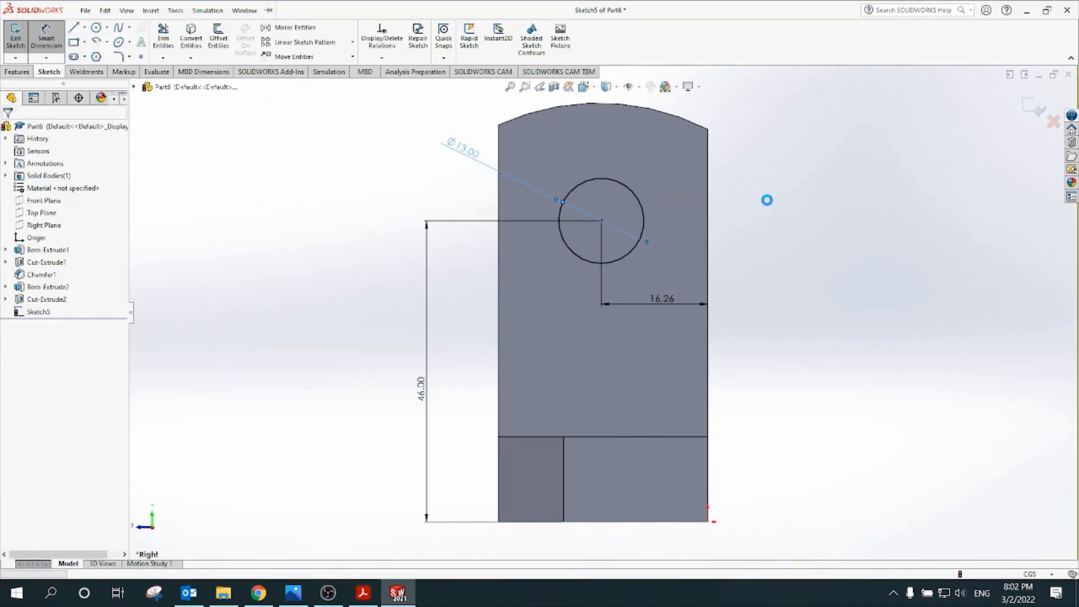
Cut the circle through both uprights with a Blind extruded cut, stretching its depth past the far upright to 84 cm.
mouse_move(753, 212)
middle_mouse_down()
mouse_move(803, 262)
mouse_move(789, 259)
middle_mouse_up()
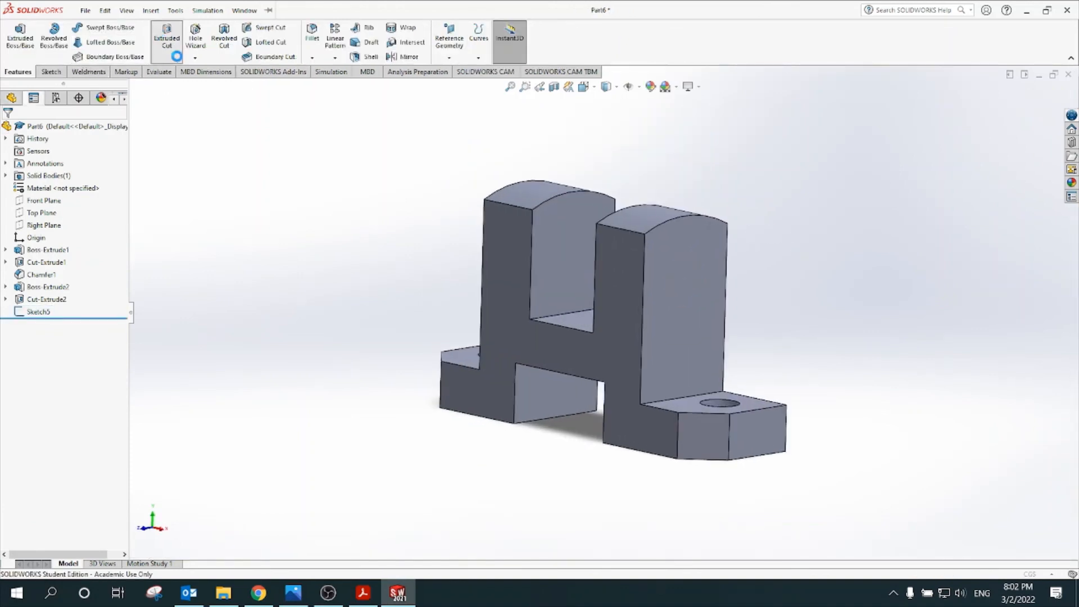
left_click(167, 37)
key("Escape")
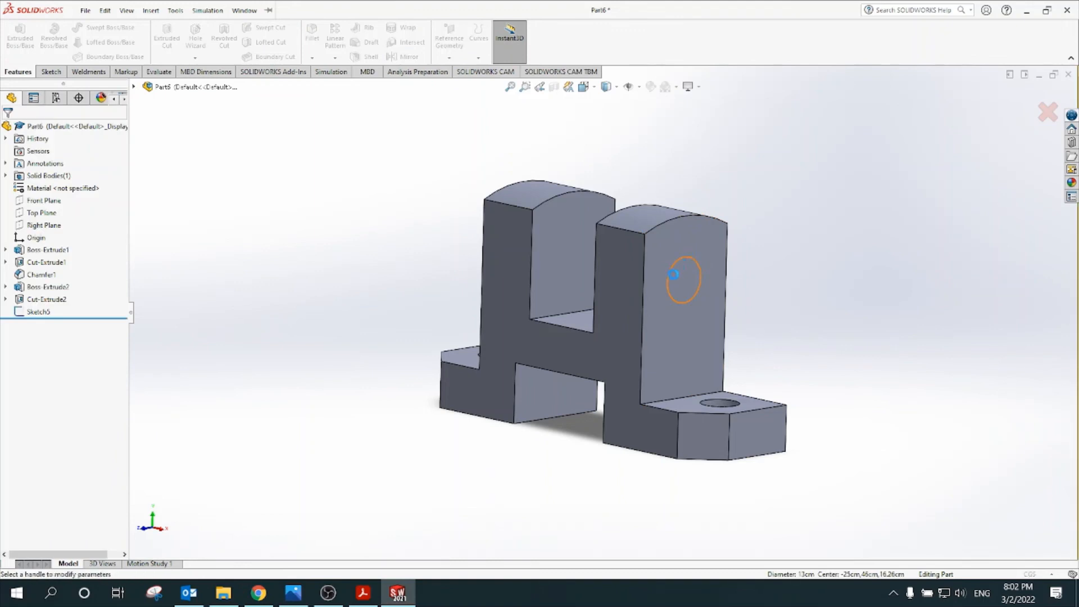
left_click(702, 281)
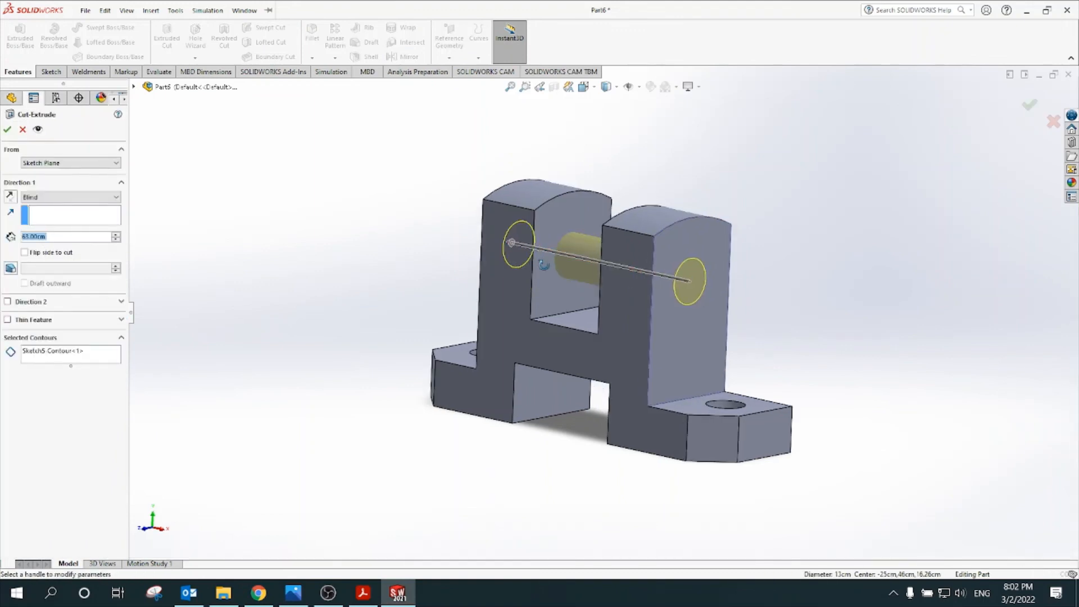
middle_click_drag(543, 265, 581, 276)
left_click_drag(506, 251, 456, 240)
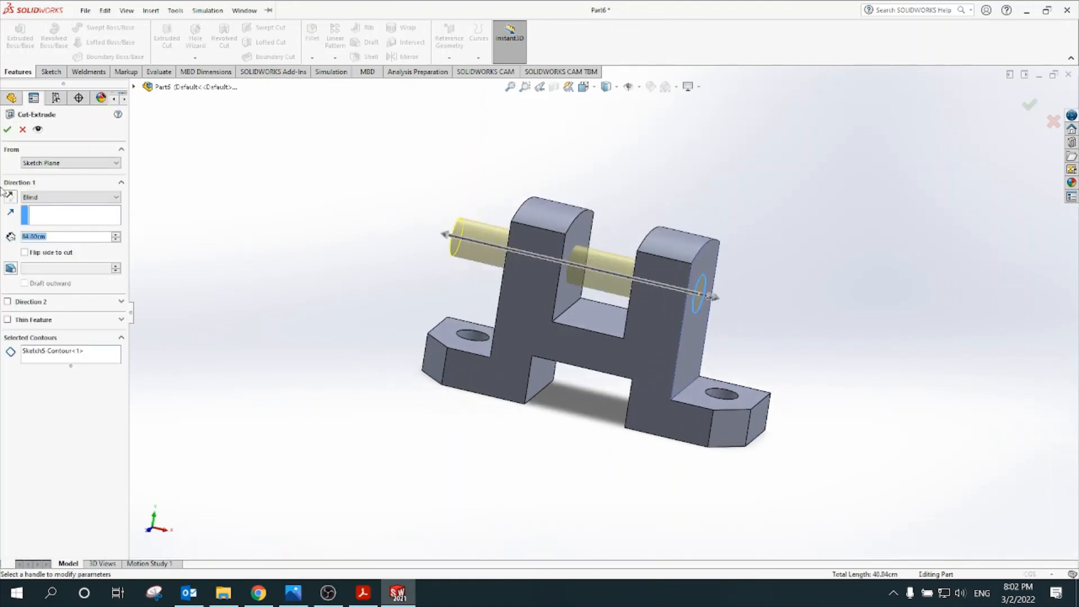
left_click(8, 130)
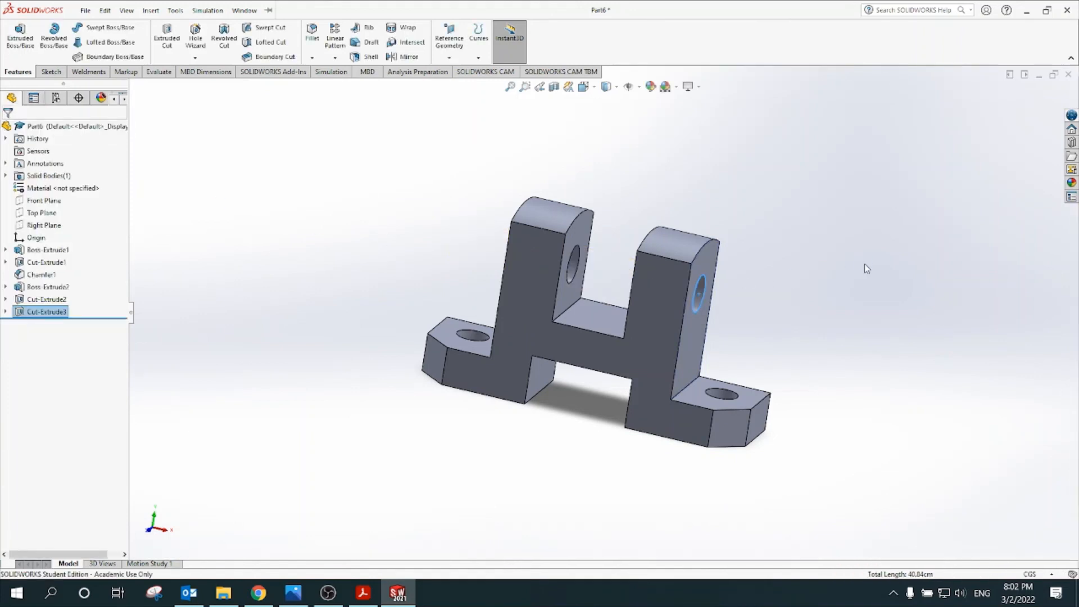
Display the completed bracket in the isometric view.
middle_click_drag(852, 273, 833, 274)
left_click(596, 88)
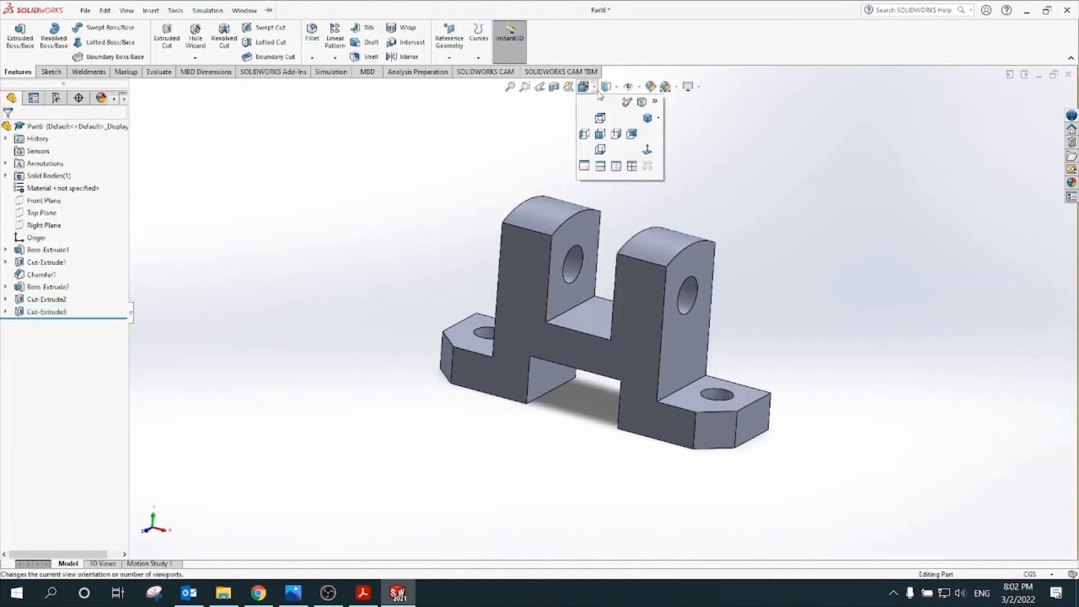
left_click(647, 118)
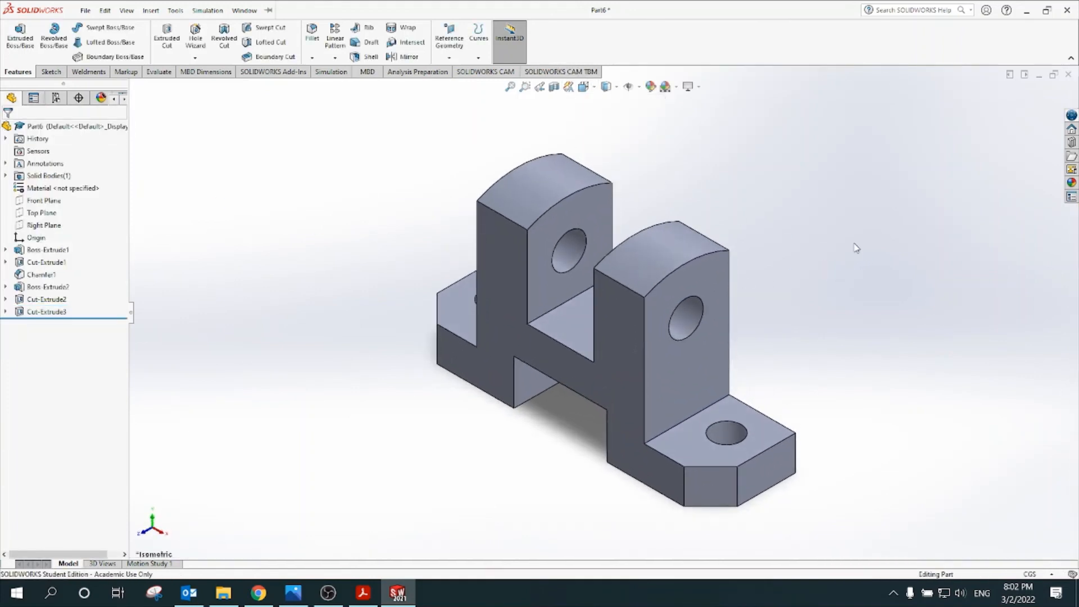